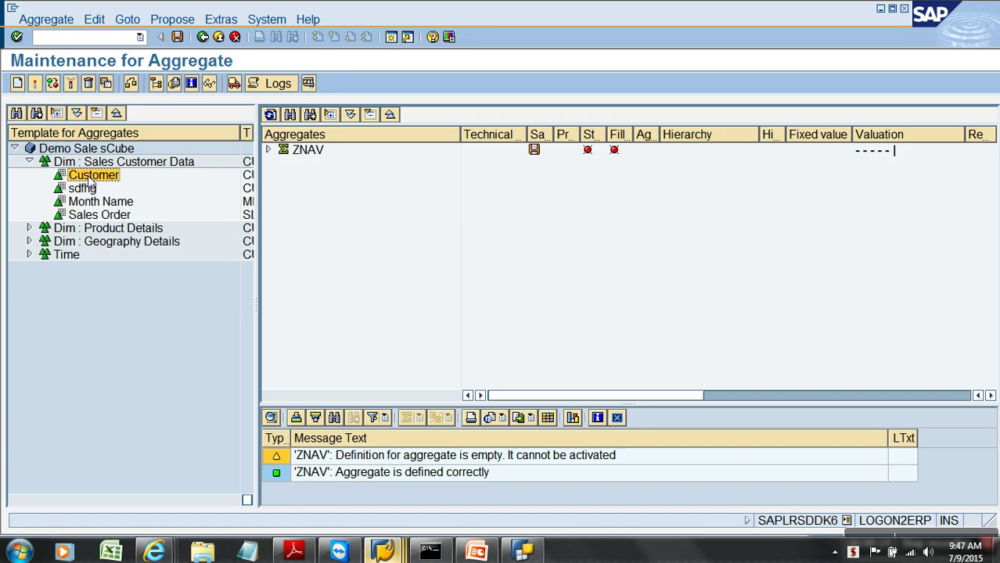
# Step: Exit the aggregate maintenance and discard the unsaved ZNAV aggregate
pyautogui.click(29, 228)
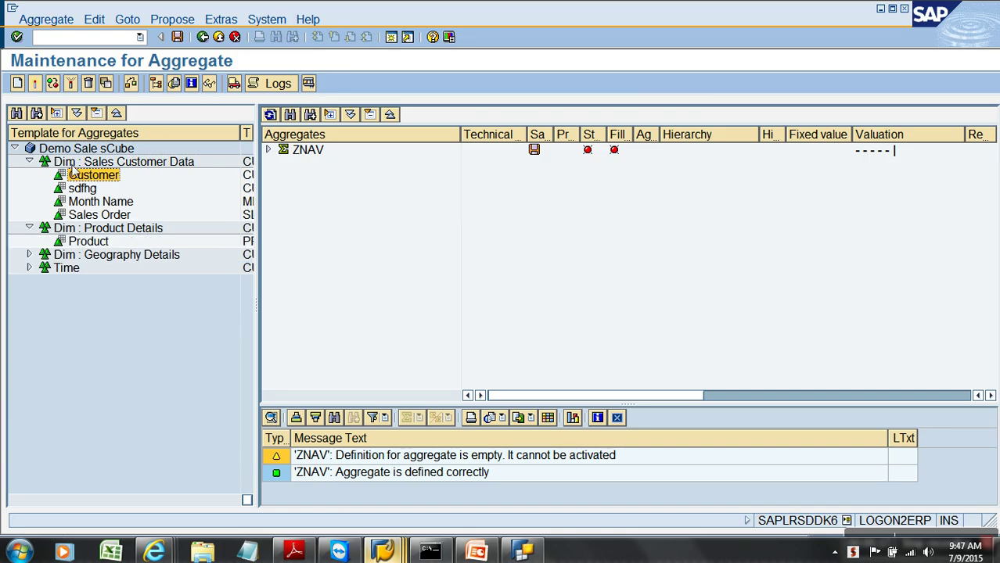
pyautogui.click(218, 38)
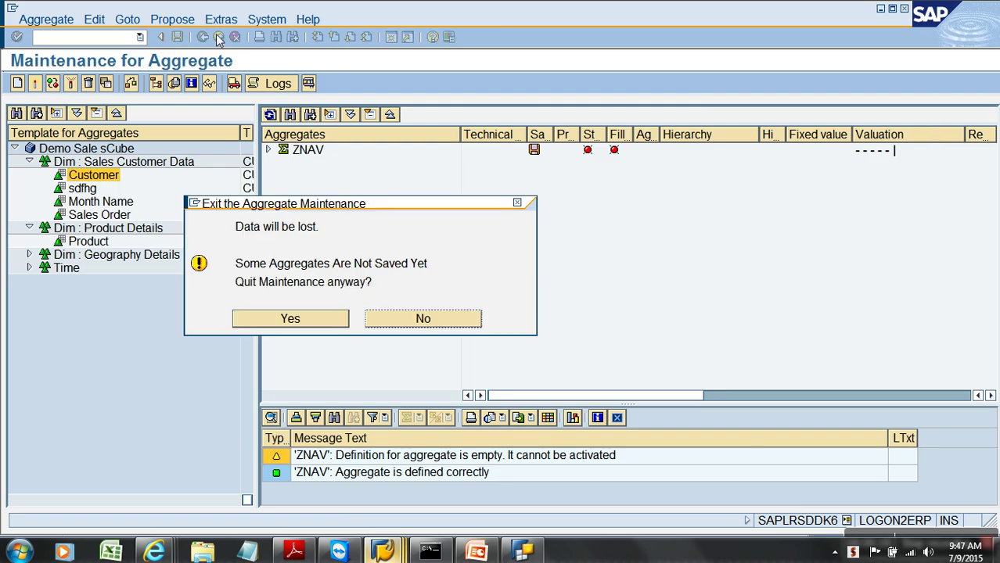
pyautogui.click(397, 318)
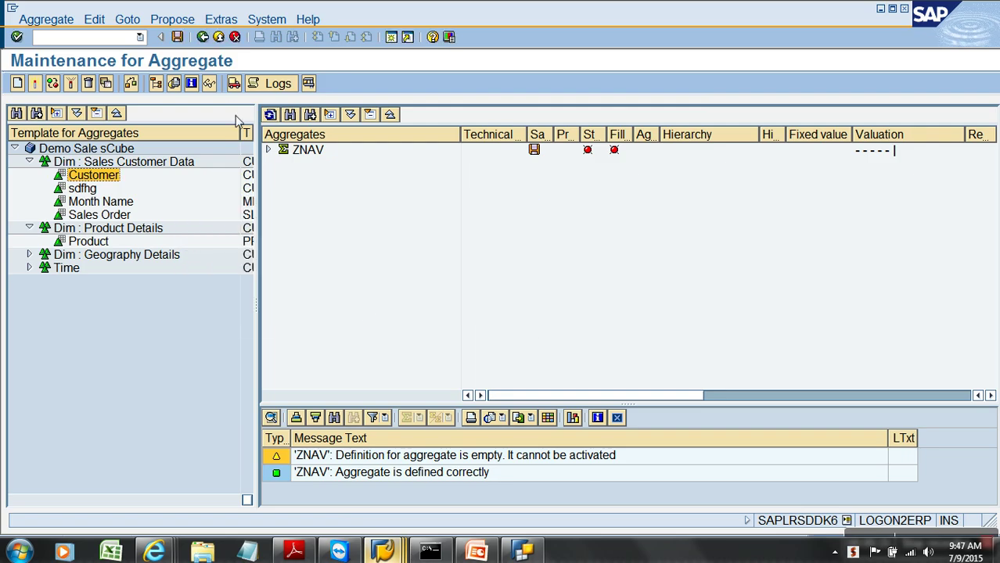
pyautogui.click(218, 37)
pyautogui.click(320, 319)
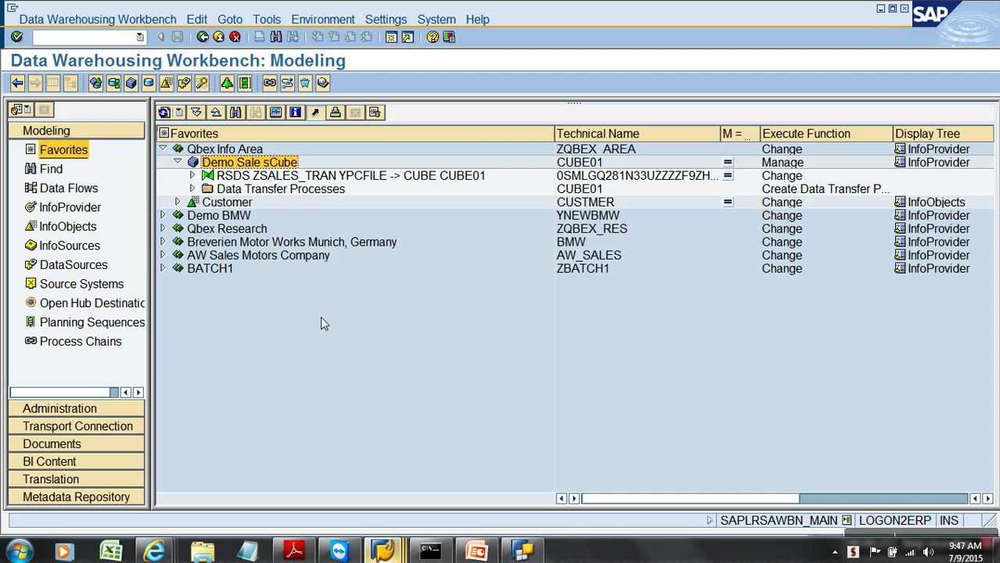
# Step: Open aggregate maintenance for Demo Sale sCube, choose to create aggregates yourself, and expand the Sales Customer Data dimension
pyautogui.rightClick(245, 163)
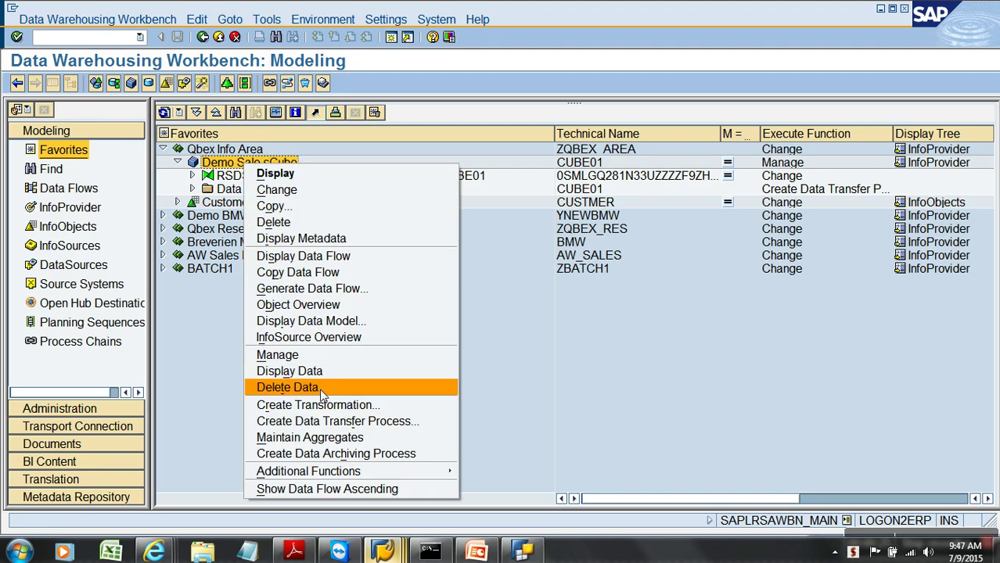
pyautogui.click(335, 438)
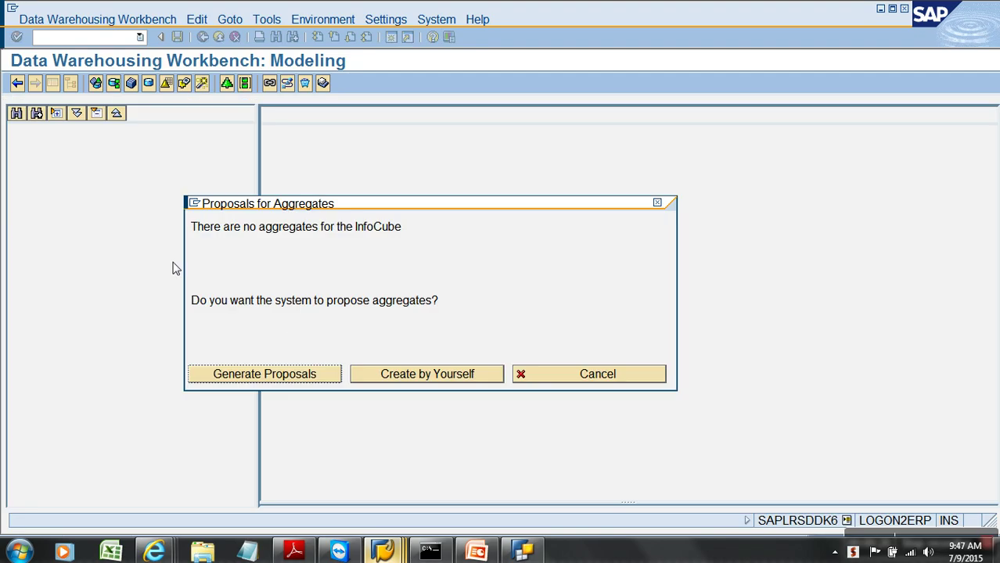
pyautogui.click(354, 371)
pyautogui.click(29, 162)
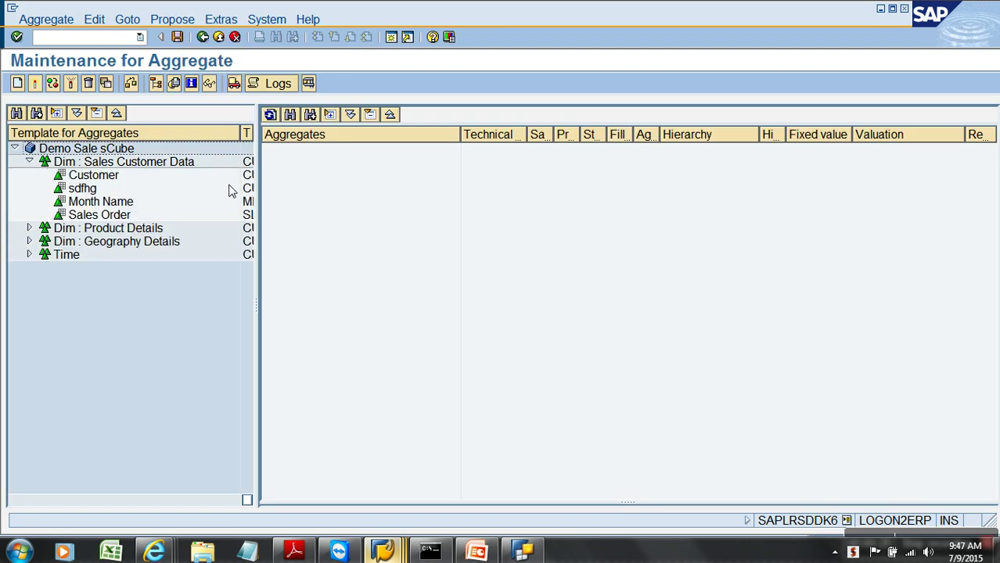
# Step: Create an aggregate from the sdfhg characteristic, with ZNAV as both its short and long description
pyautogui.moveTo(86, 191); pyautogui.dragTo(352, 173)
pyautogui.write('ZNAV')
pyautogui.press('Tab')
pyautogui.write('ZNAV')
pyautogui.press('Return')
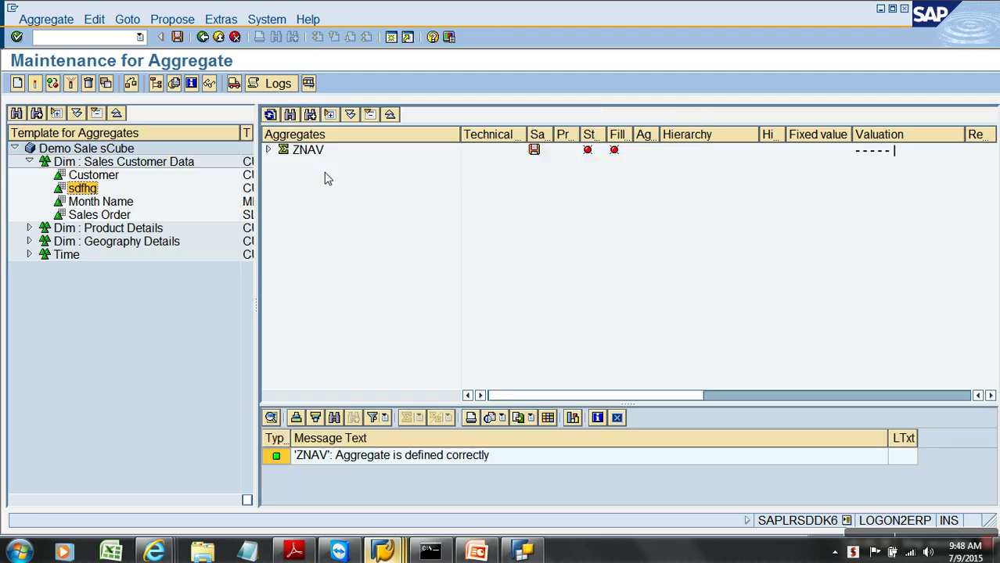
# Step: Expand the ZNAV aggregate and inspect the fixed values offered for sdfhg without choosing one
pyautogui.click(268, 149)
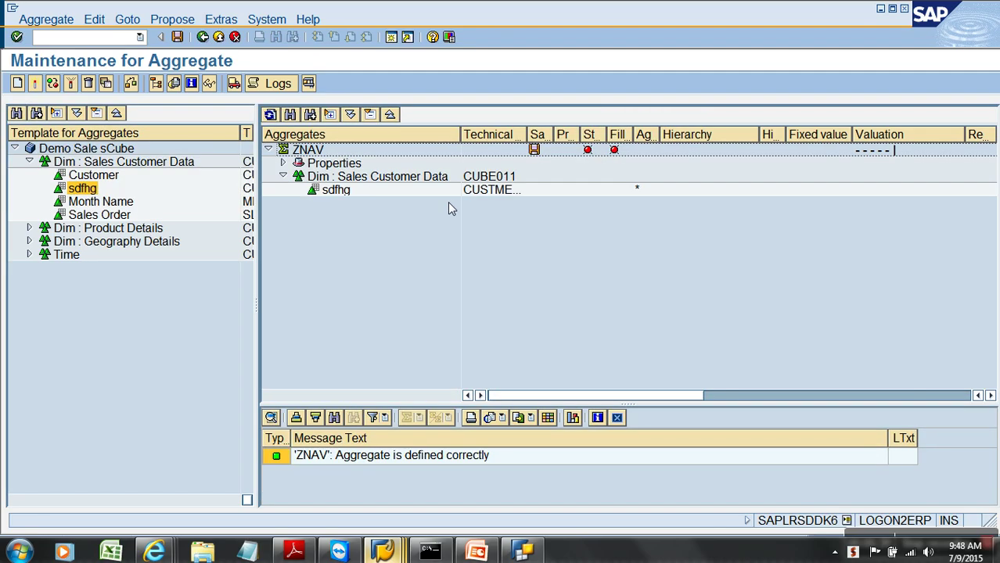
pyautogui.rightClick(336, 193)
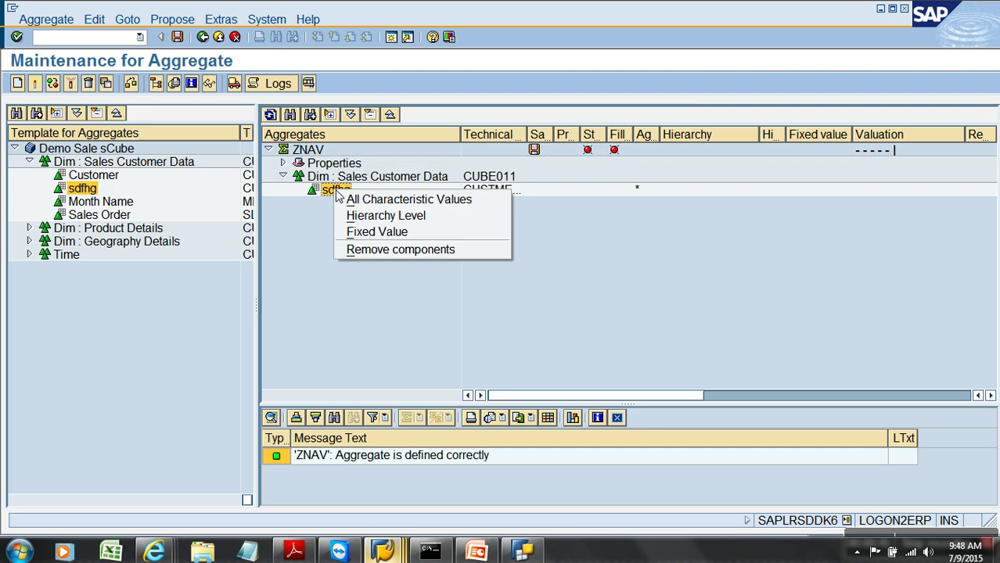
pyautogui.click(367, 232)
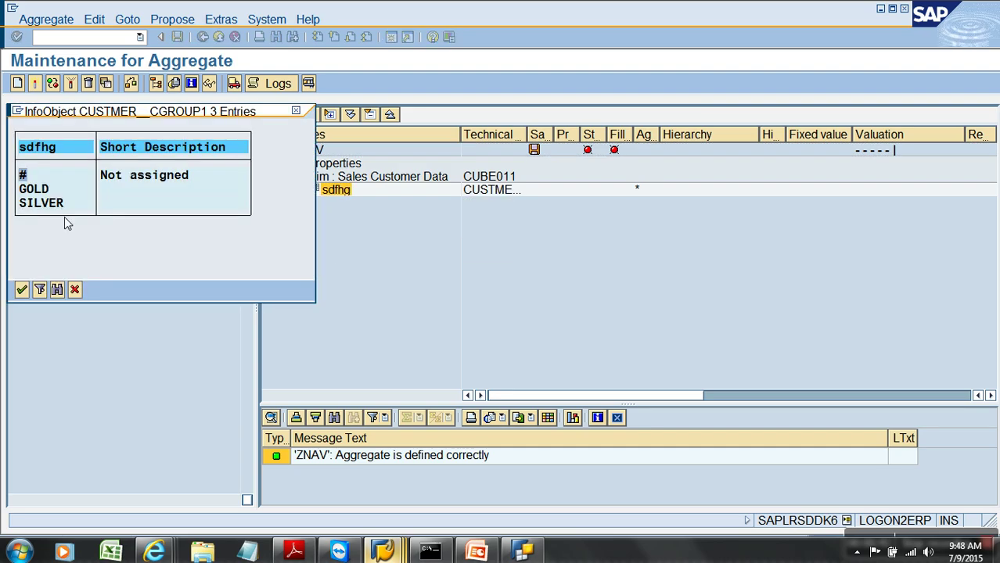
pyautogui.click(75, 289)
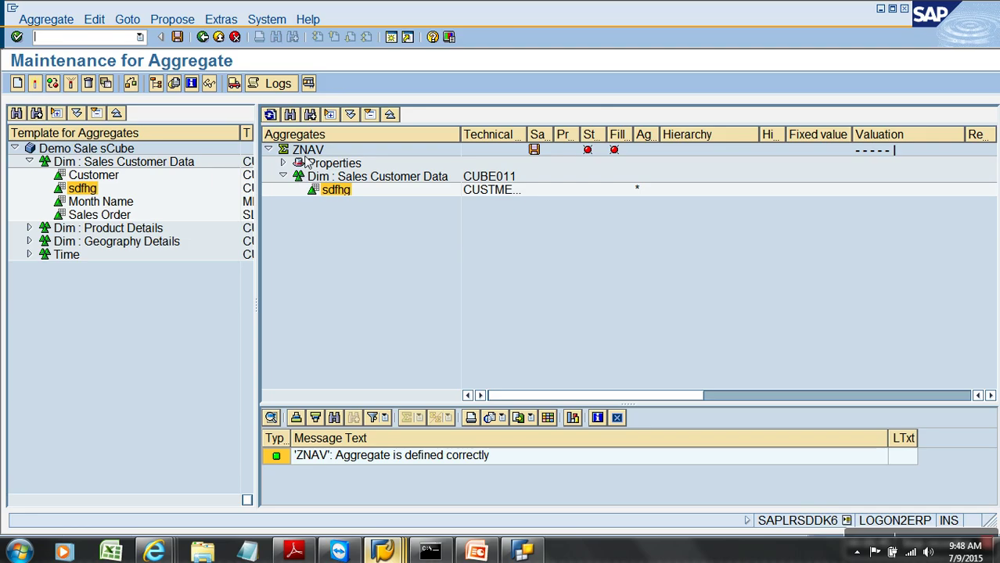
# Step: Activate the ZNAV aggregate and start filling it immediately
pyautogui.click(306, 151)
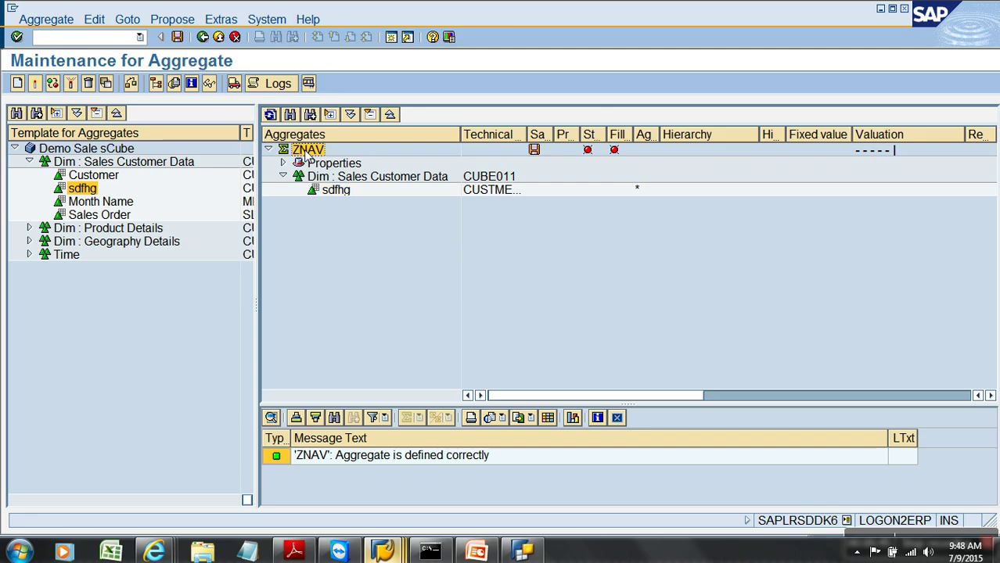
pyautogui.click(35, 86)
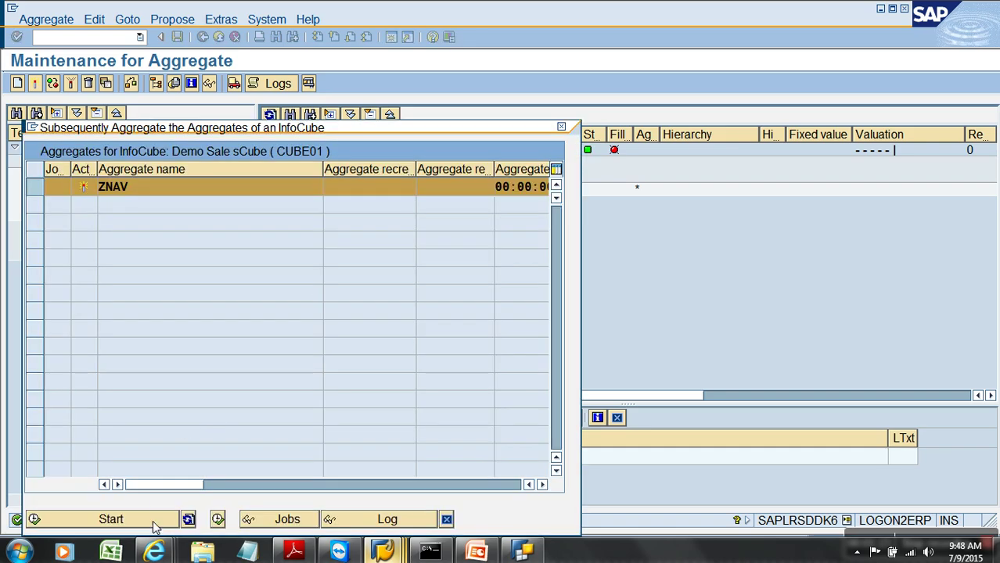
pyautogui.click(154, 519)
pyautogui.click(261, 305)
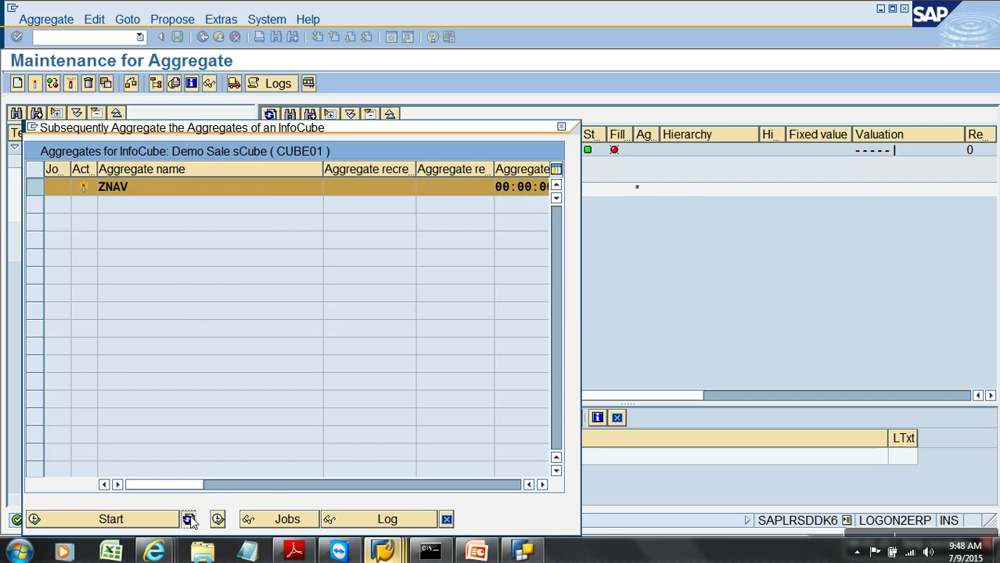
pyautogui.press('F12')
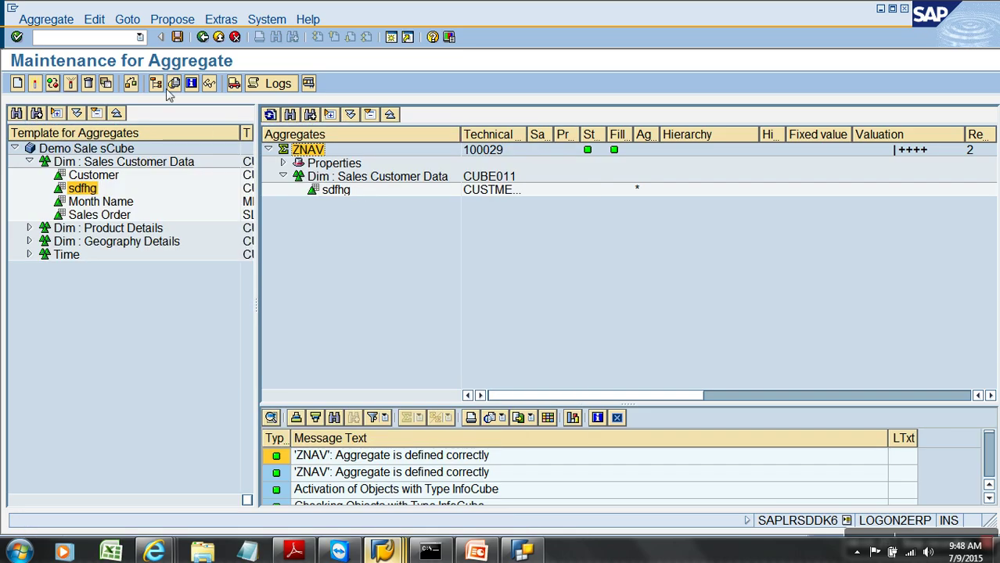
# Step: Display the data stored in the ZNAV aggregate and examine the sales amounts and quantities for GOLD and SILVER
pyautogui.click(209, 85)
pyautogui.click(88, 84)
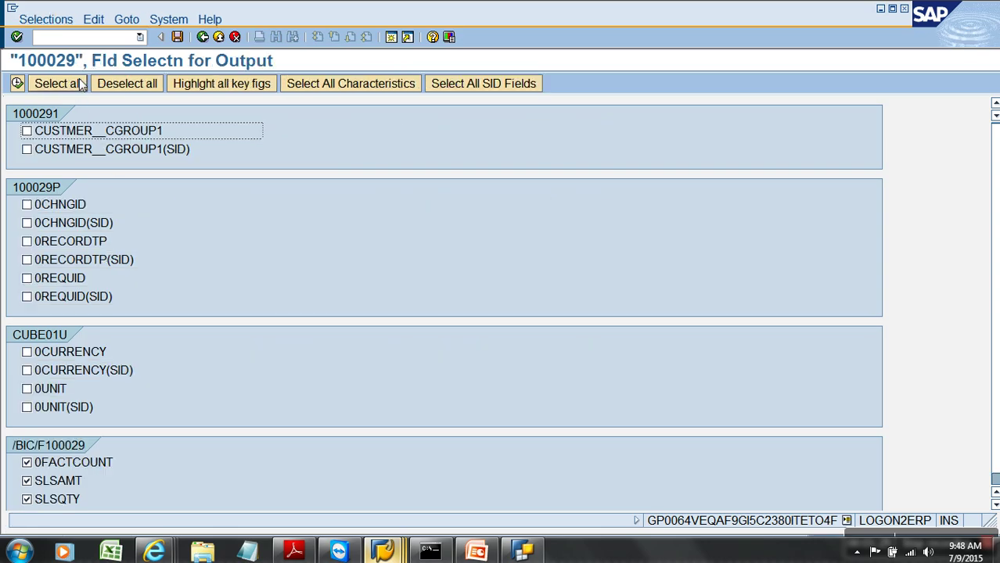
pyautogui.click(19, 84)
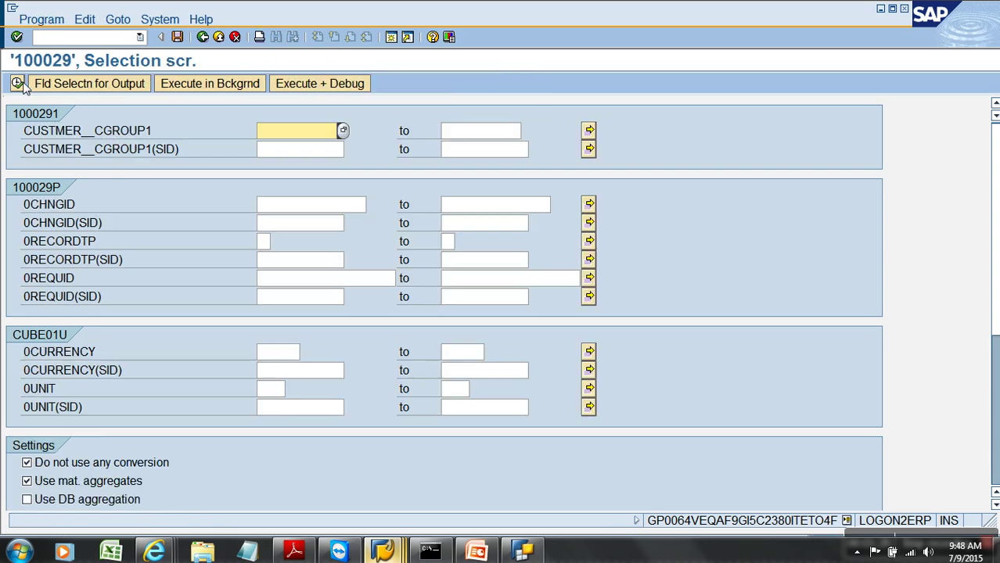
pyautogui.press('F8')
pyautogui.click(47, 133)
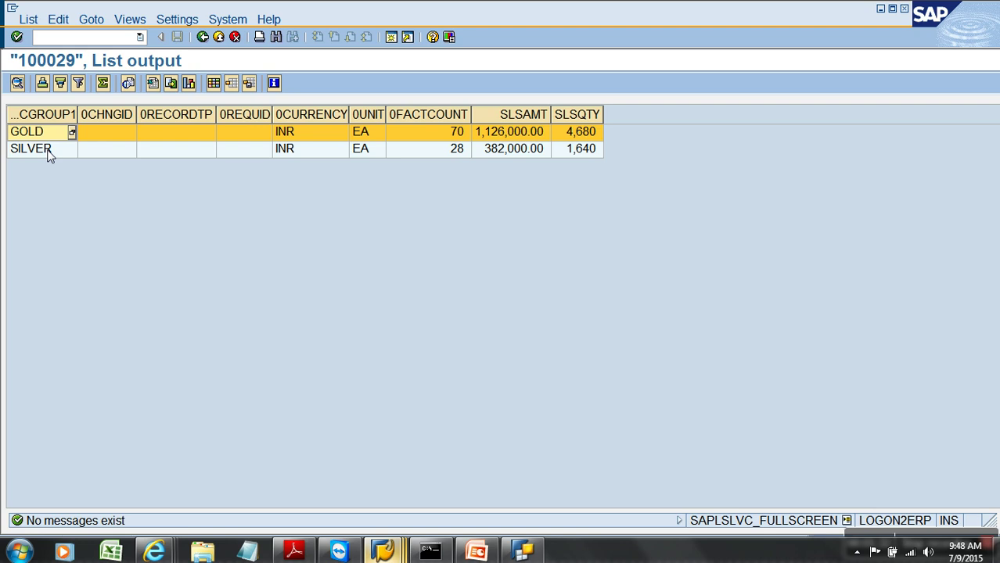
pyautogui.click(47, 153)
pyautogui.click(532, 134)
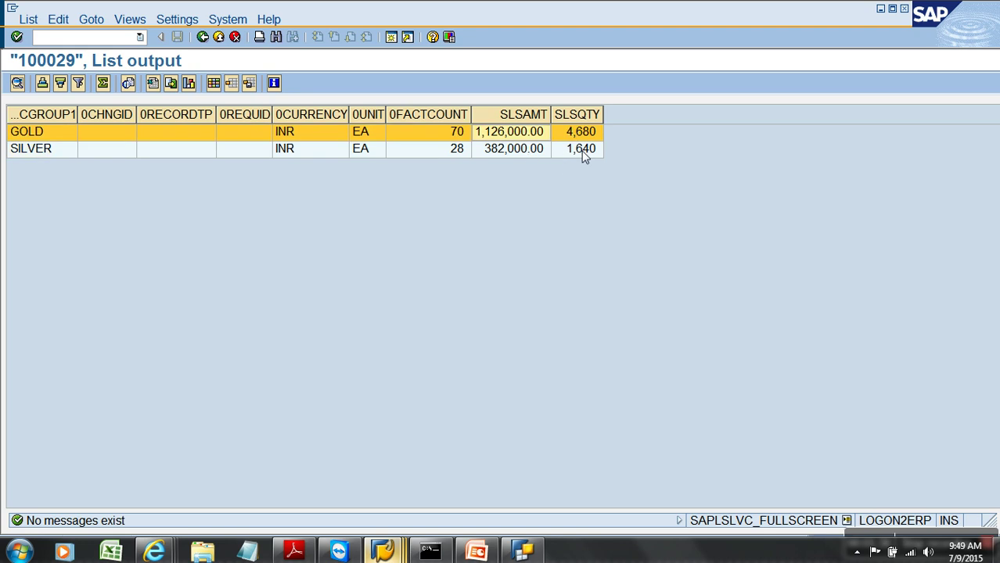
# Step: Start transaction RSA1 in a new session and open the contents management of Demo Sale sCube under Qbex Info Area
pyautogui.click(85, 40)
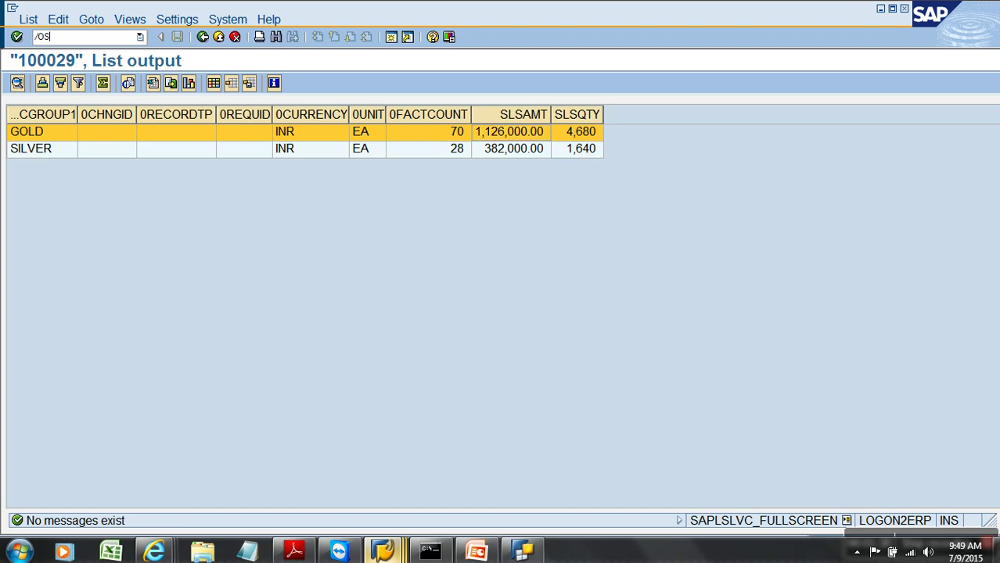
pyautogui.write('/ORSA1')
pyautogui.press('Return')
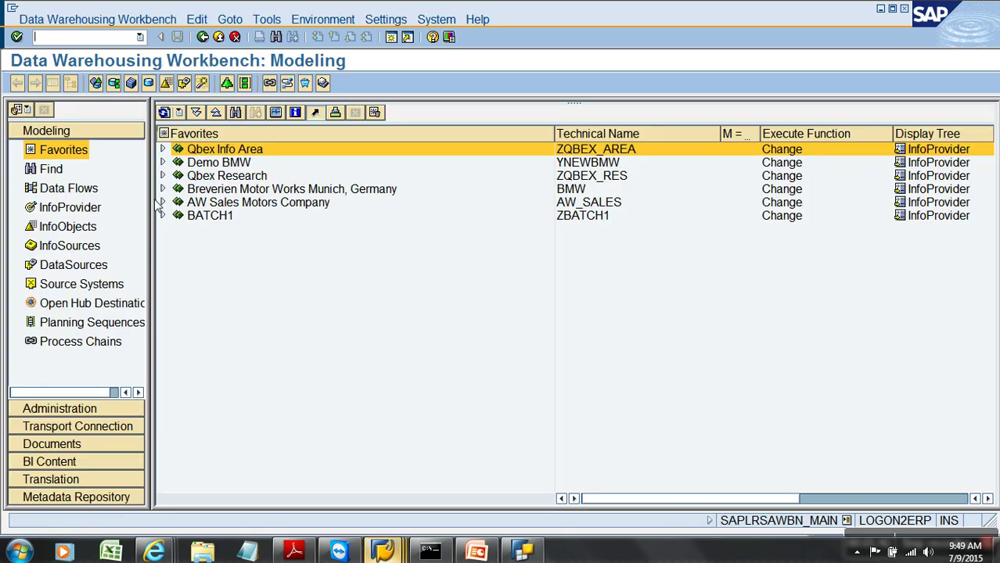
pyautogui.click(162, 149)
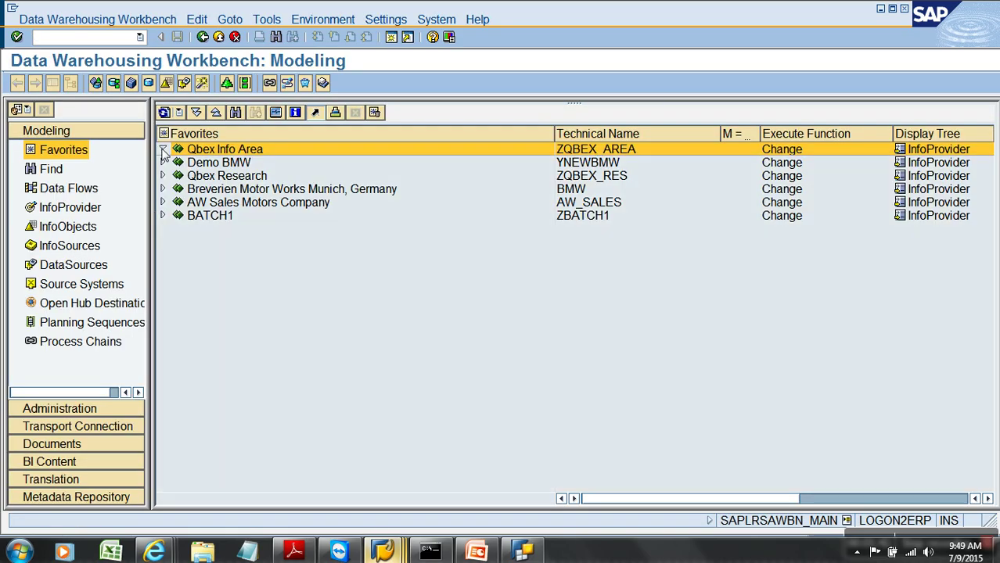
pyautogui.click(231, 162)
pyautogui.rightClick(230, 164)
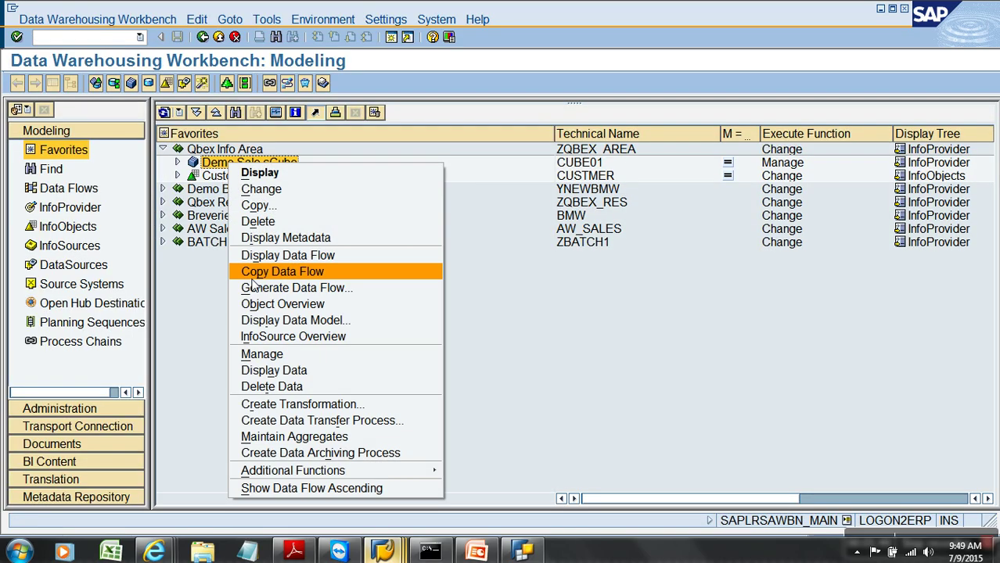
pyautogui.click(303, 356)
pyautogui.click(581, 227)
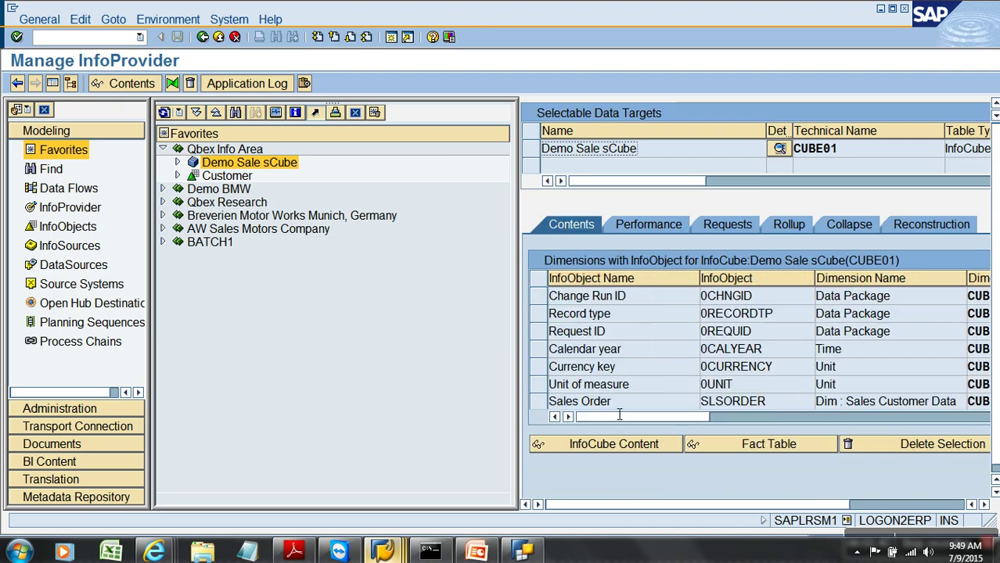
# Step: Open the InfoCube content selection for CUBE01 and choose Customer and sdfhg[Customer] as output fields
pyautogui.click(661, 450)
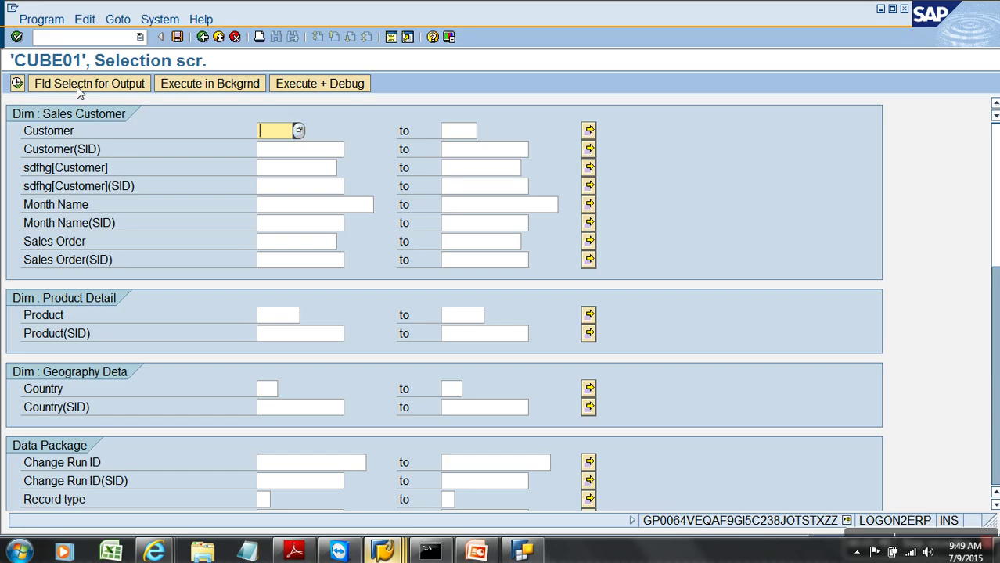
pyautogui.click(79, 83)
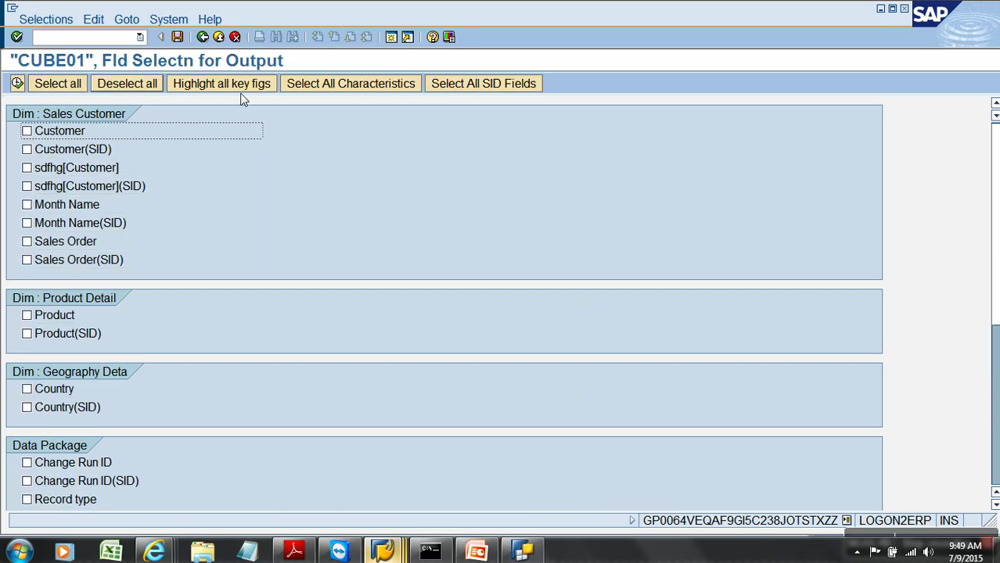
pyautogui.click(70, 138)
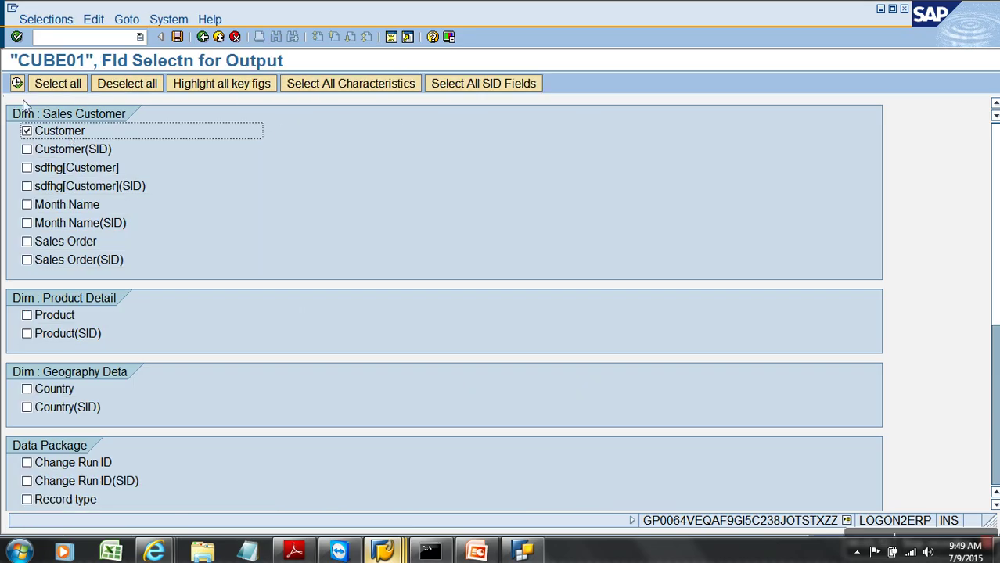
pyautogui.click(68, 172)
pyautogui.click(17, 84)
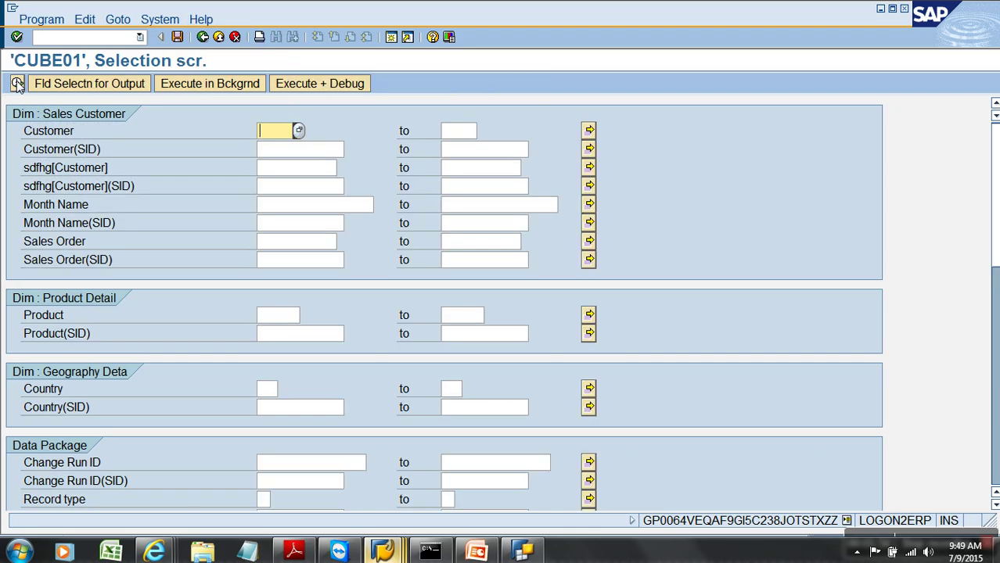
# Step: Enable Use DB aggregation in the CUBE01 selection settings and run the data display
pyautogui.click(993, 465)
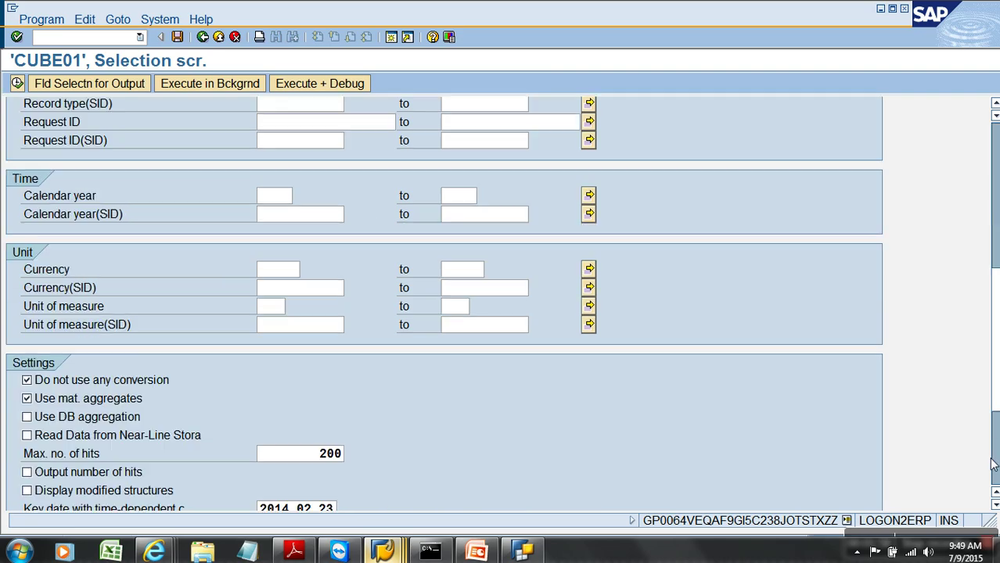
pyautogui.click(995, 477)
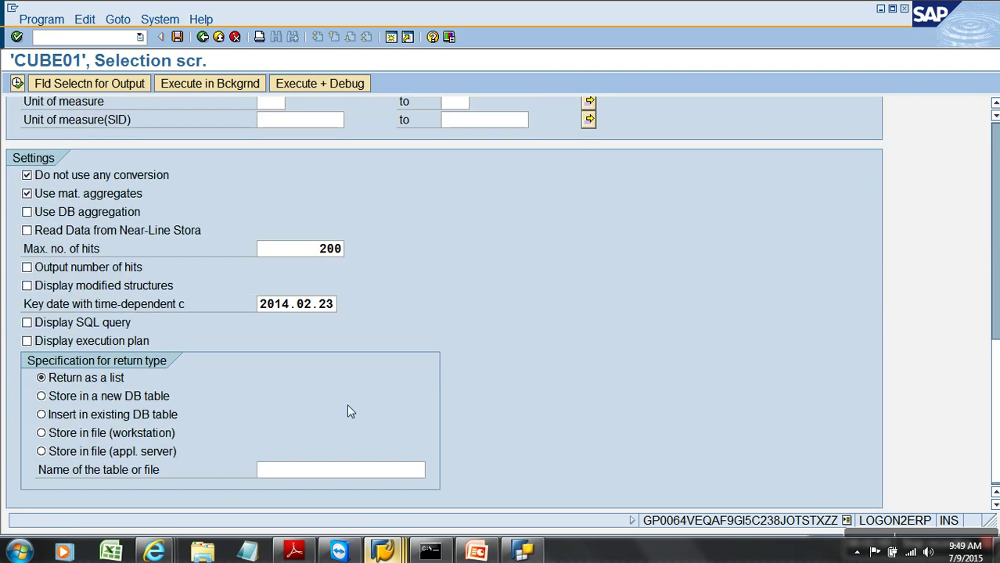
pyautogui.click(117, 215)
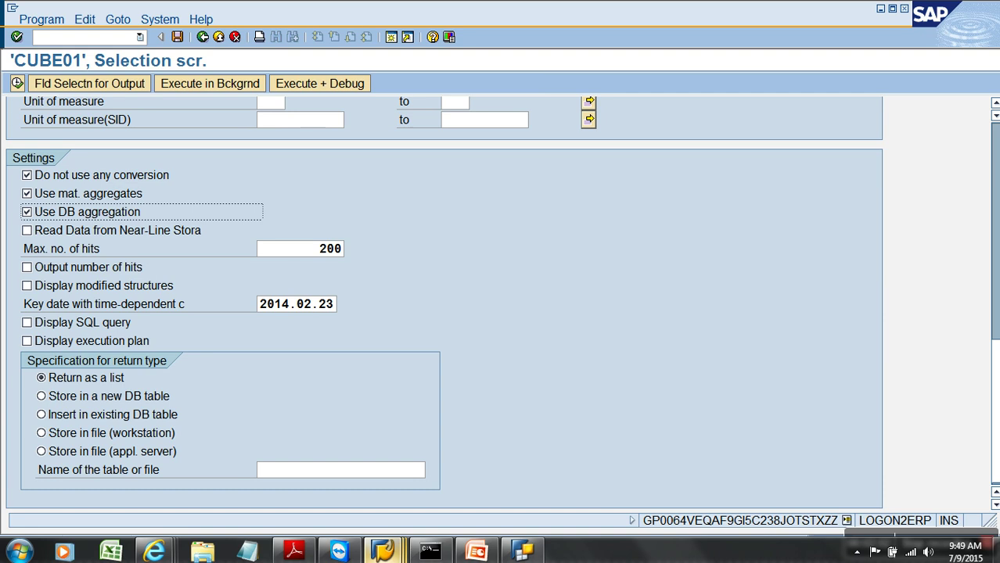
pyautogui.click(16, 83)
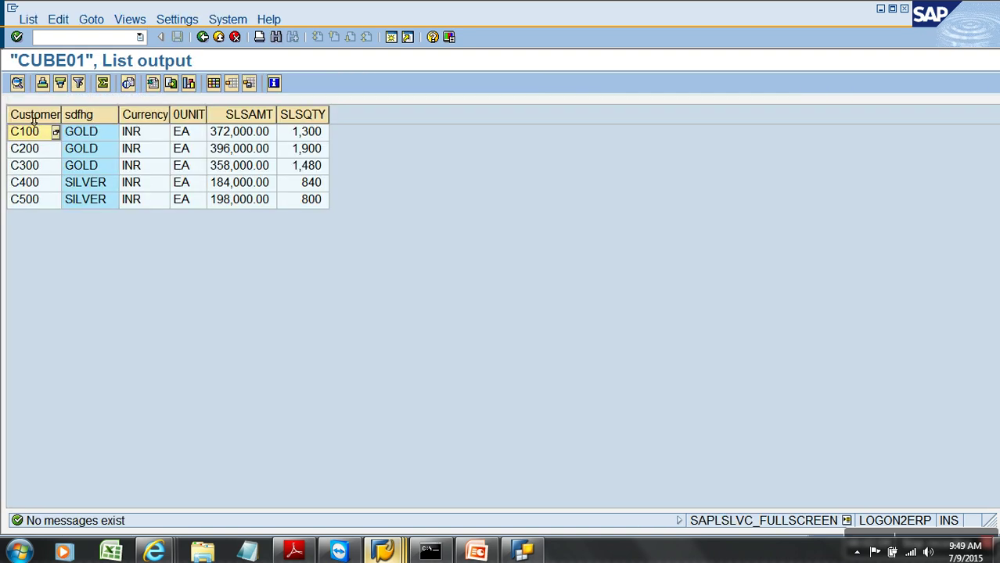
# Step: Sort the CUBE01 list output in ascending order by Customer and sdfhg
pyautogui.click(34, 117)
pyautogui.keyDown('ctrl'); pyautogui.click(74, 116); pyautogui.keyUp('ctrl')
pyautogui.click(42, 83)
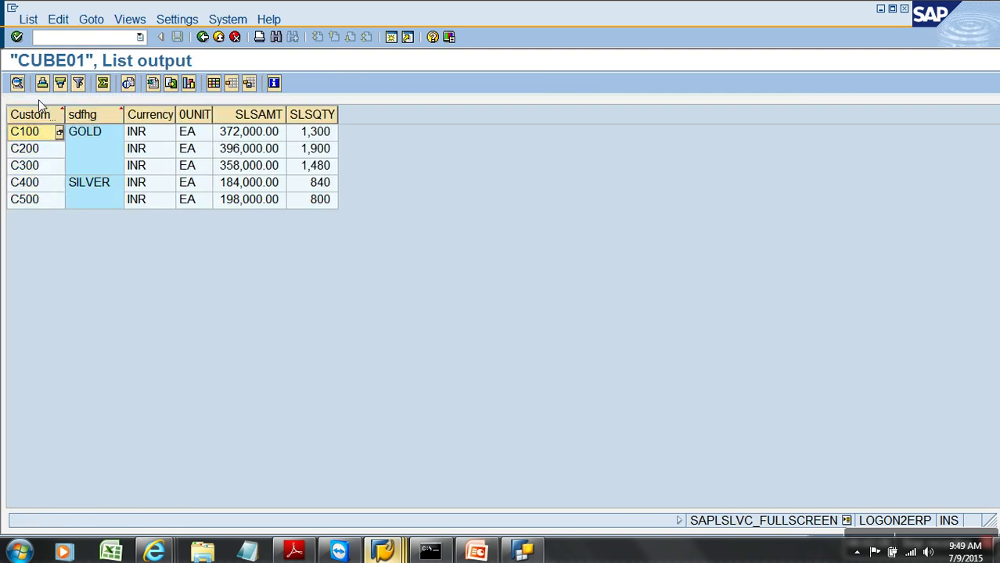
# Step: Total SLSAMT and SLSQTY in the CUBE01 list with subtotals by sdfhg, and widen the SLSAMT column
pyautogui.click(103, 117)
pyautogui.moveTo(278, 118); pyautogui.dragTo(337, 116)
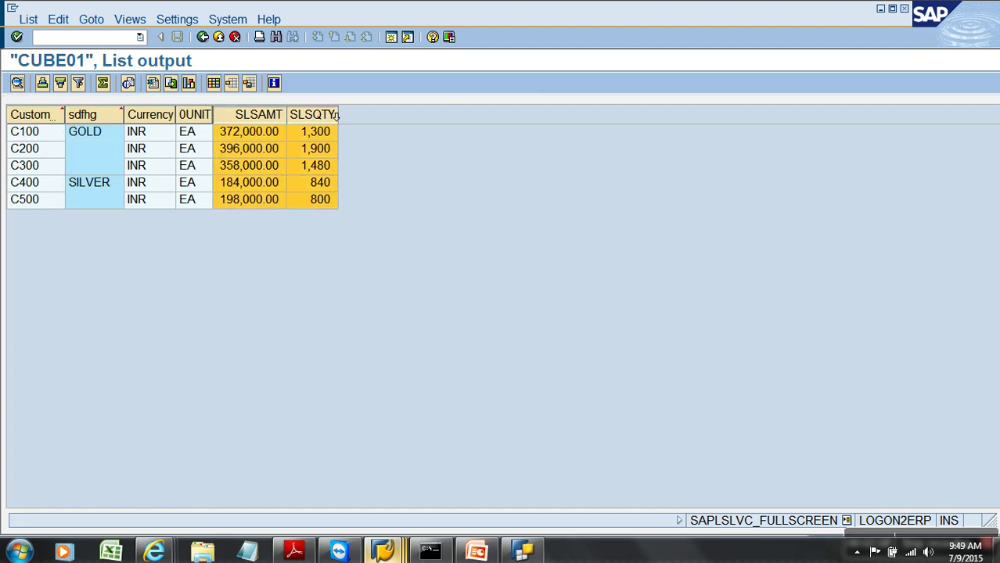
pyautogui.click(102, 83)
pyautogui.click(90, 115)
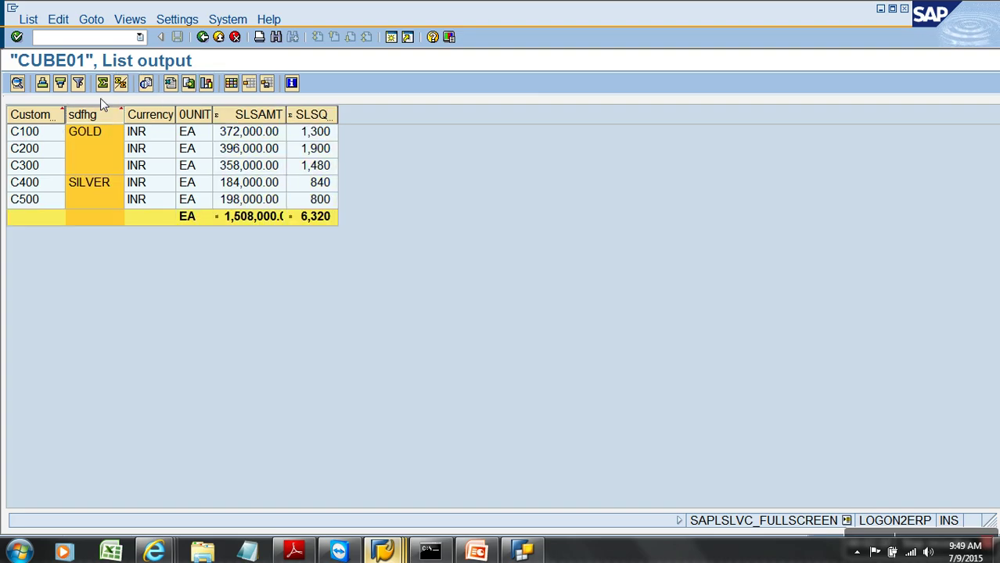
pyautogui.click(120, 83)
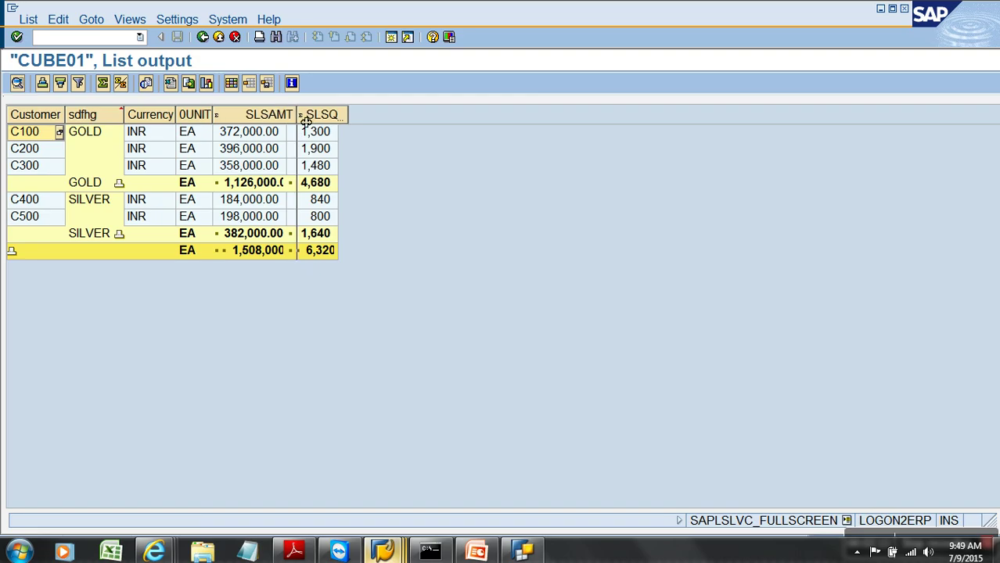
pyautogui.moveTo(287, 118); pyautogui.dragTo(324, 171)
pyautogui.click(295, 184)
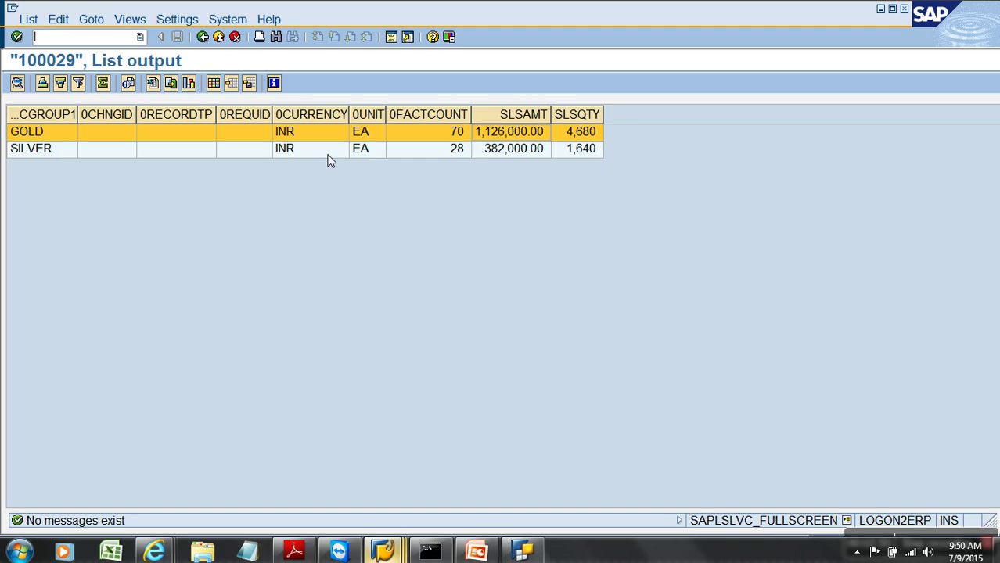
# Step: Check customer C300's row in the CUBE01 list against the aggregate data and return to the modeling workbench
pyautogui.click(219, 38)
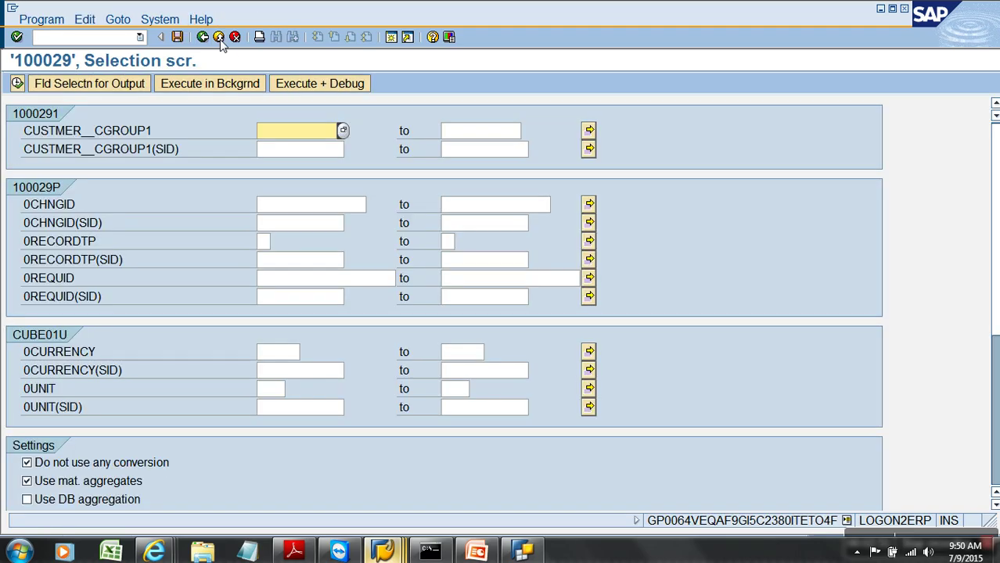
pyautogui.click(219, 38)
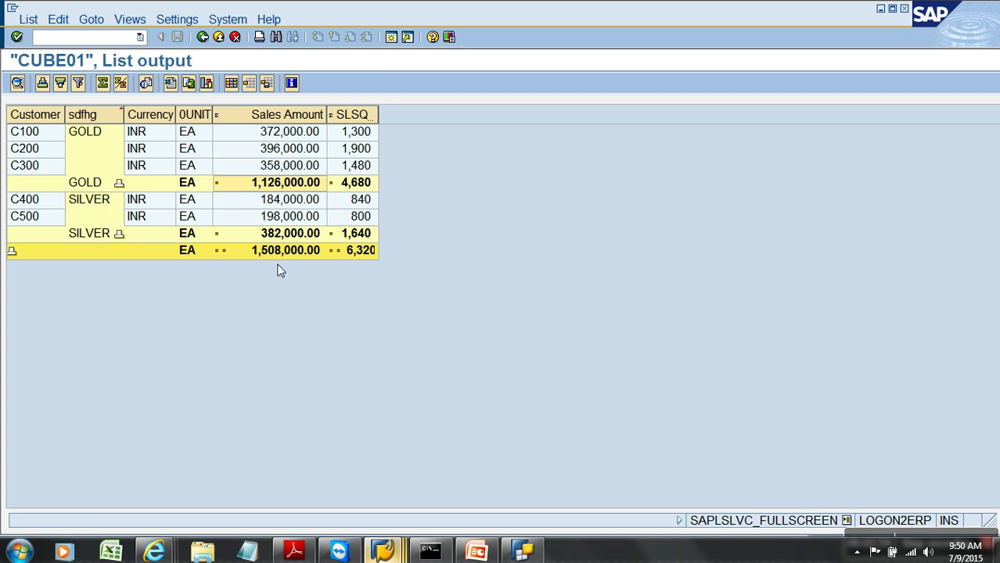
pyautogui.click(42, 168)
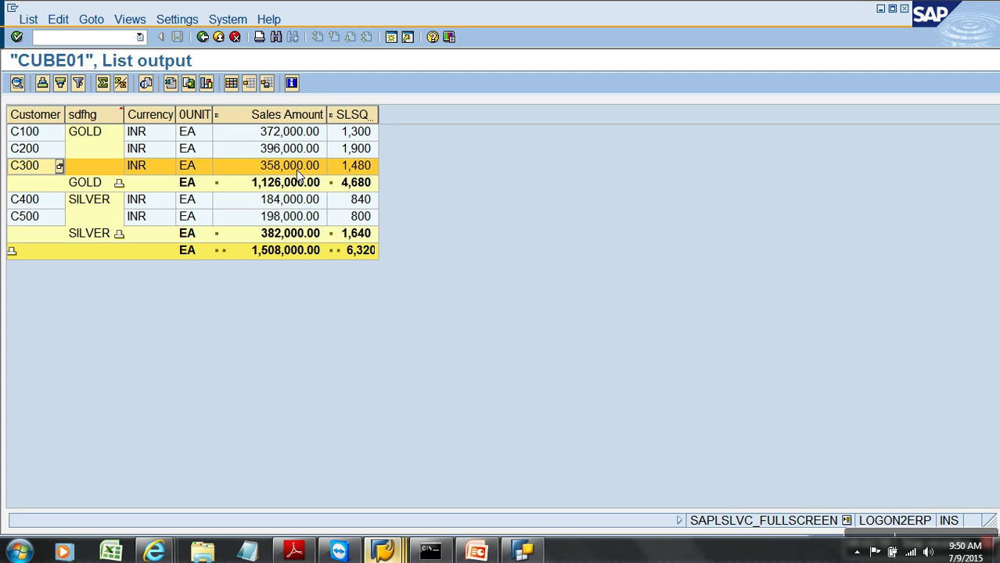
pyautogui.press('F3')
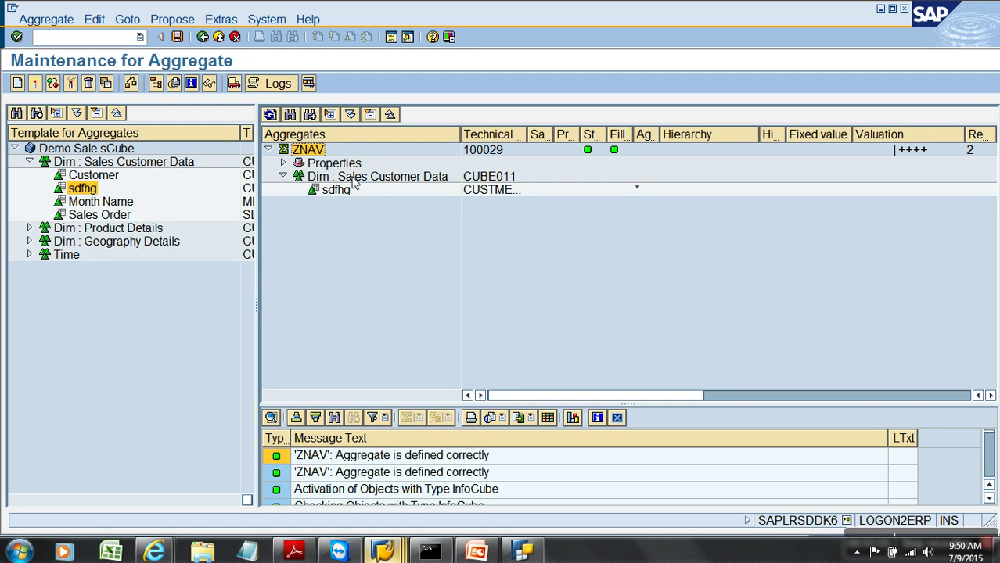
pyautogui.click(219, 38)
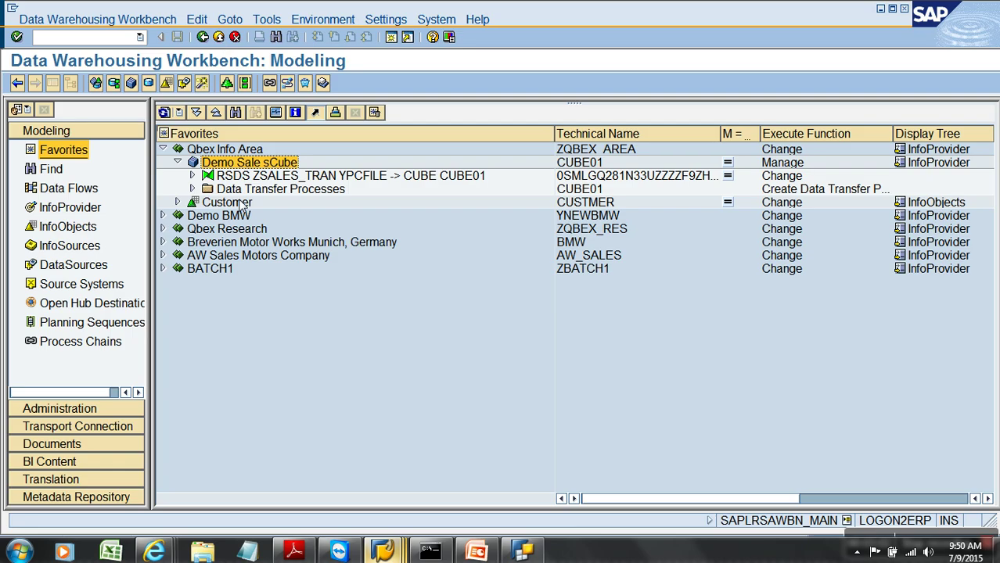
# Step: Open master data maintenance for the Customer InfoObject under Qbex Info Area and list its records without selection restrictions
pyautogui.click(97, 232)
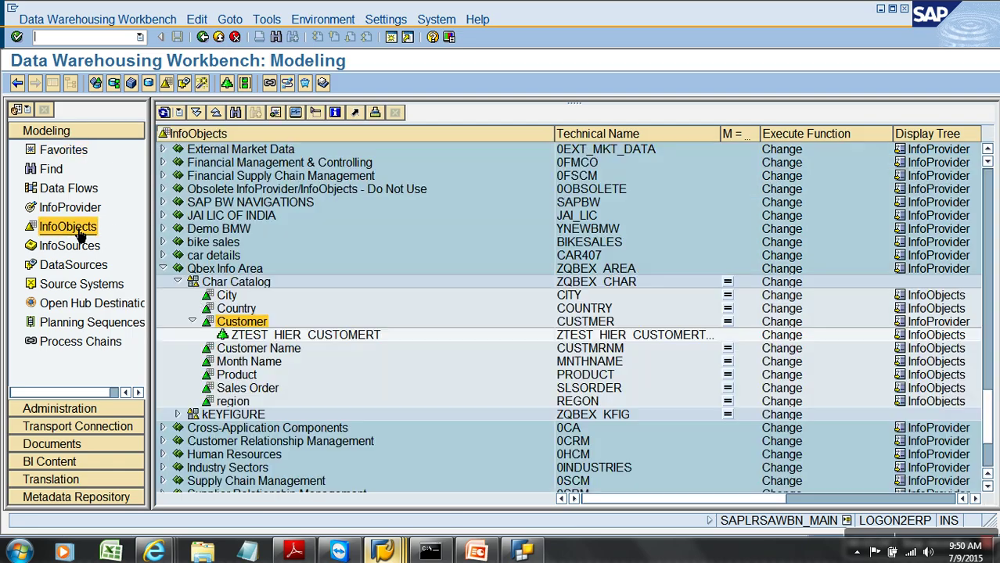
pyautogui.rightClick(234, 322)
pyautogui.click(313, 453)
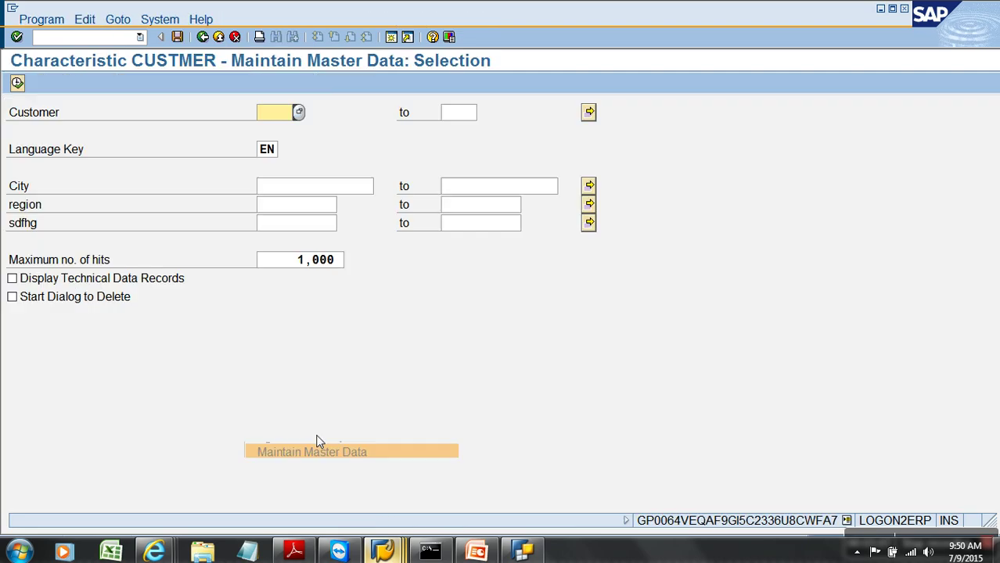
pyautogui.click(17, 83)
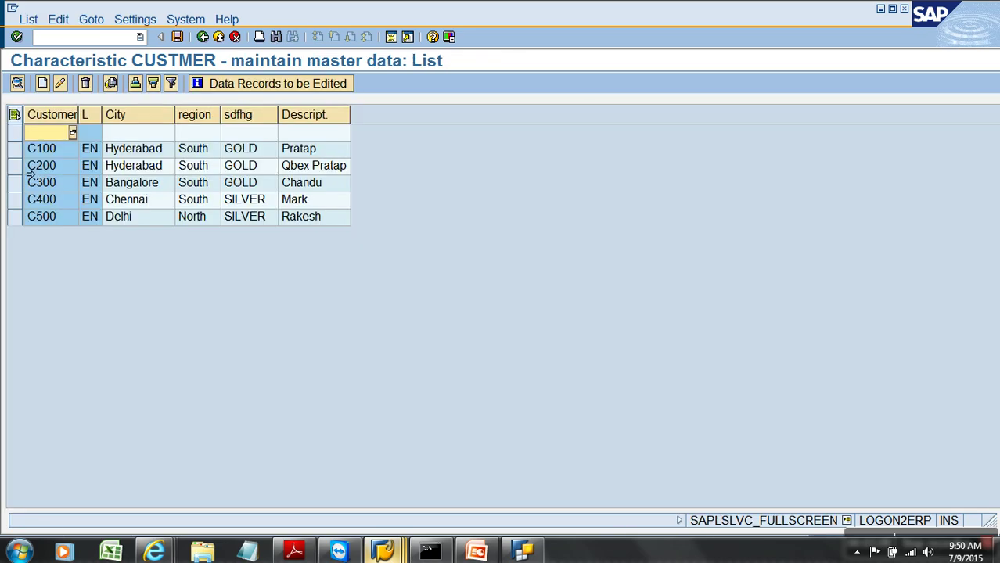
pyautogui.click(18, 184)
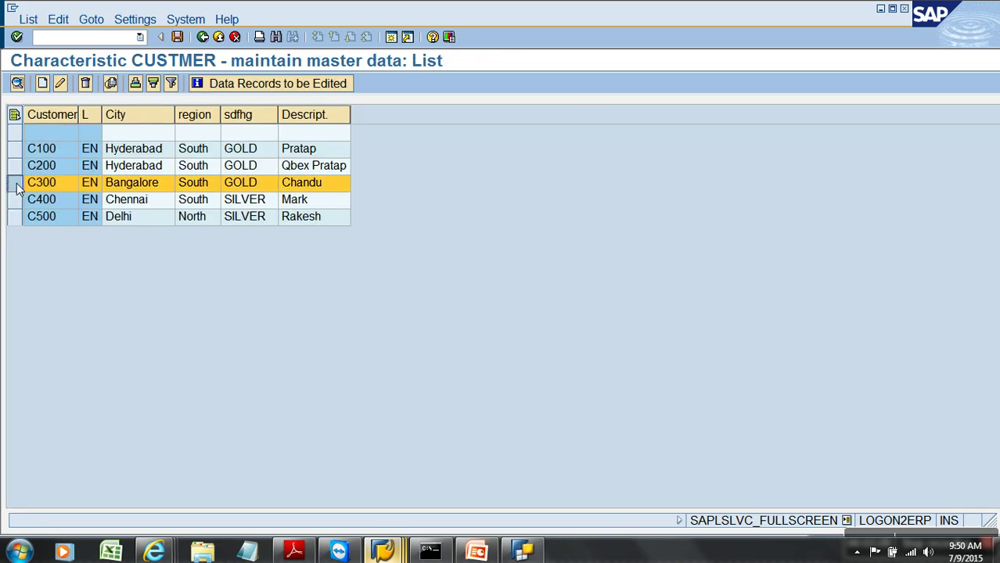
pyautogui.click(61, 83)
pyautogui.click(69, 344)
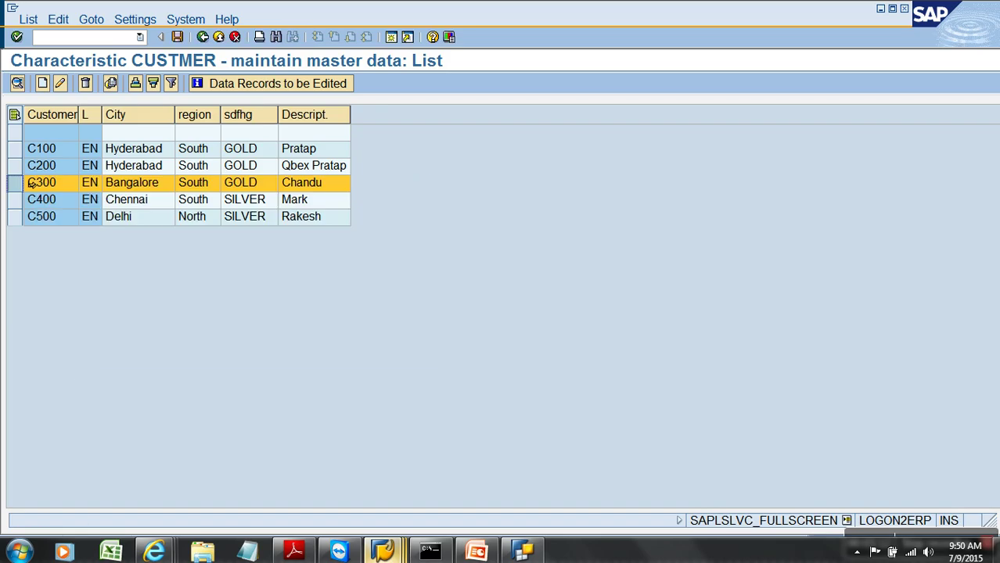
# Step: Set sdfhg to PLATINUM for customers C100, C200 and C300, save the master data and return to the InfoObjects tree
pyautogui.moveTo(15, 148); pyautogui.dragTo(22, 189)
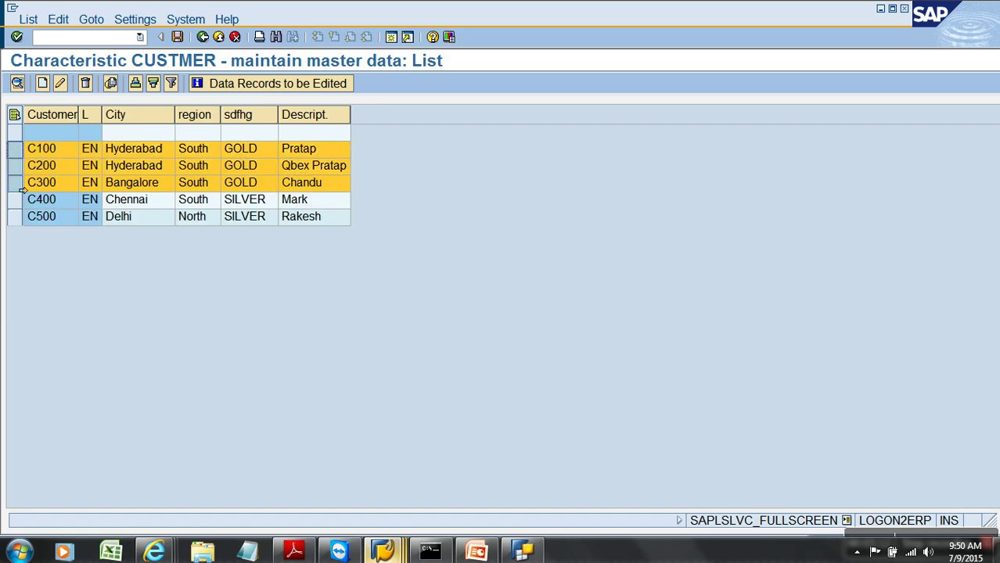
pyautogui.click(61, 84)
pyautogui.click(224, 283)
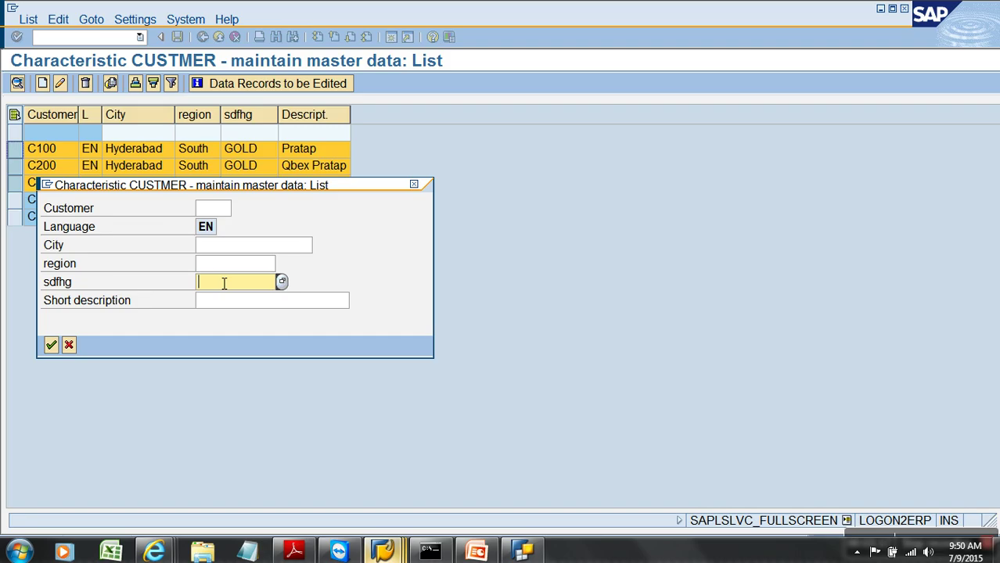
pyautogui.write('PLAT')
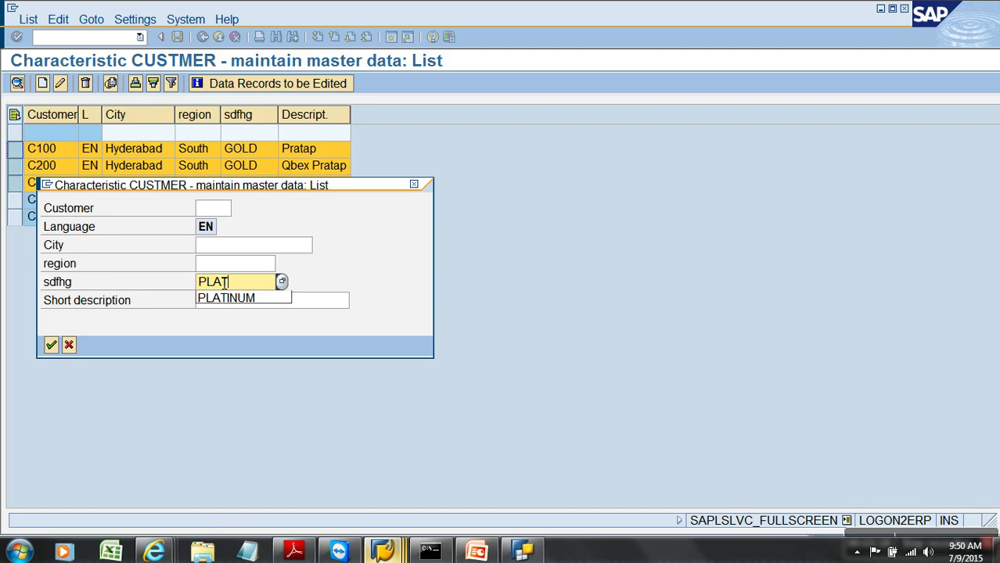
pyautogui.write('INUM')
pyautogui.press('Return')
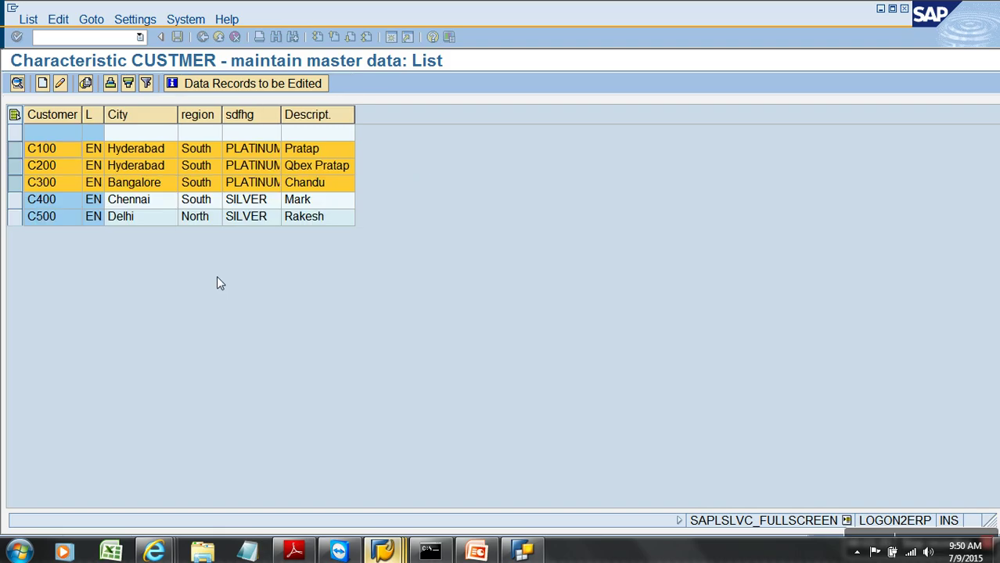
pyautogui.click(177, 37)
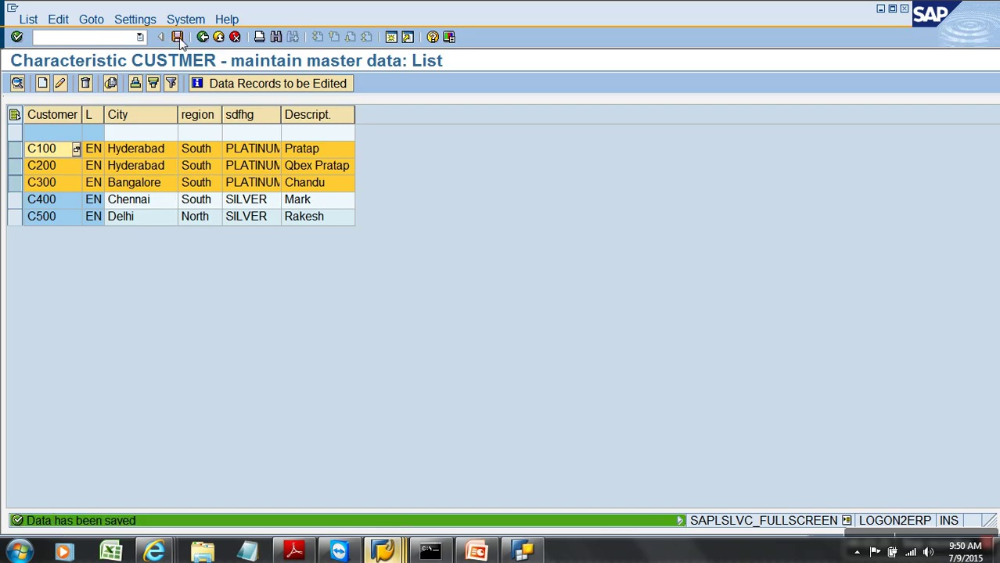
pyautogui.click(203, 37)
pyautogui.click(203, 37)
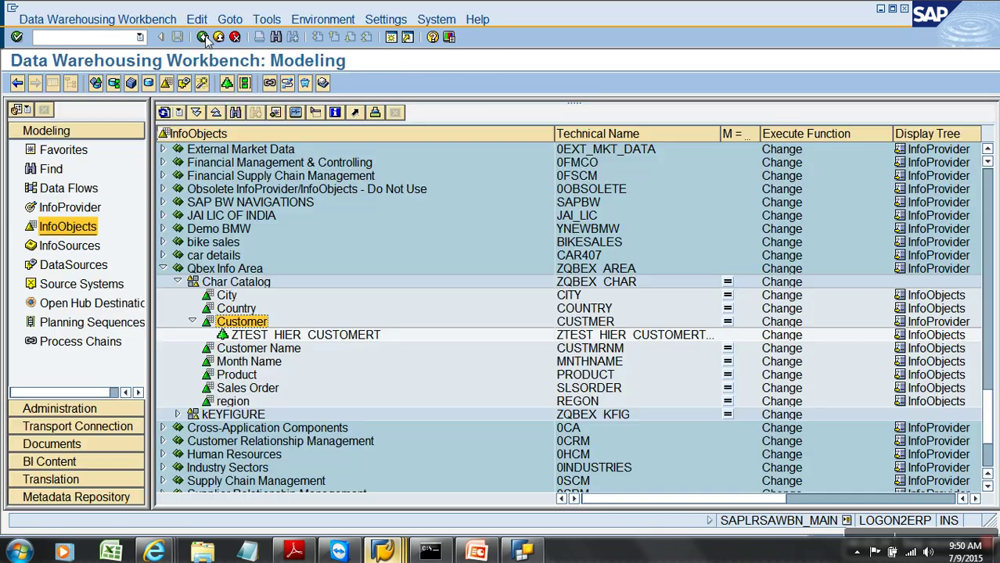
# Step: Try to activate the master data of the Customer InfoObject directly
pyautogui.rightClick(255, 329)
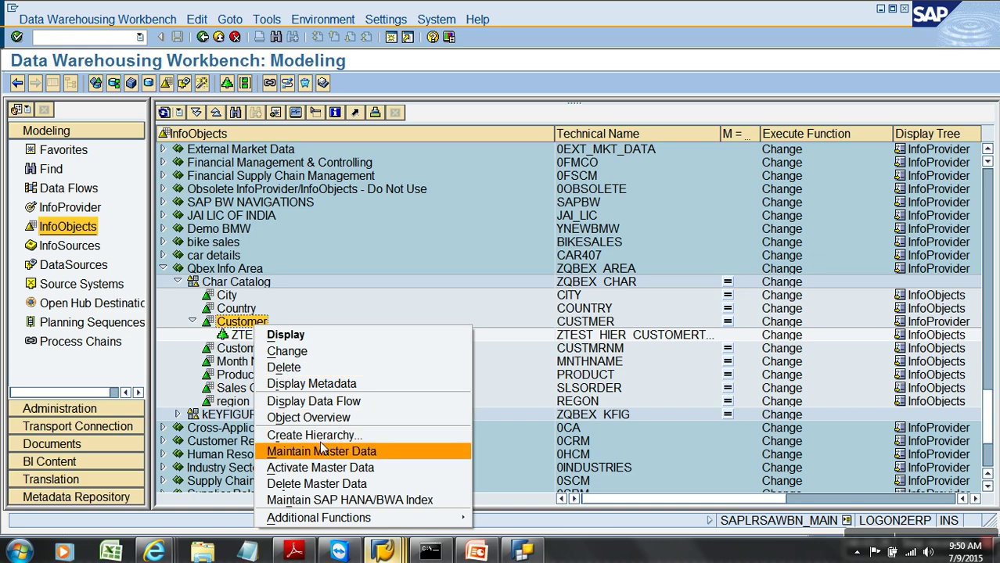
pyautogui.click(327, 468)
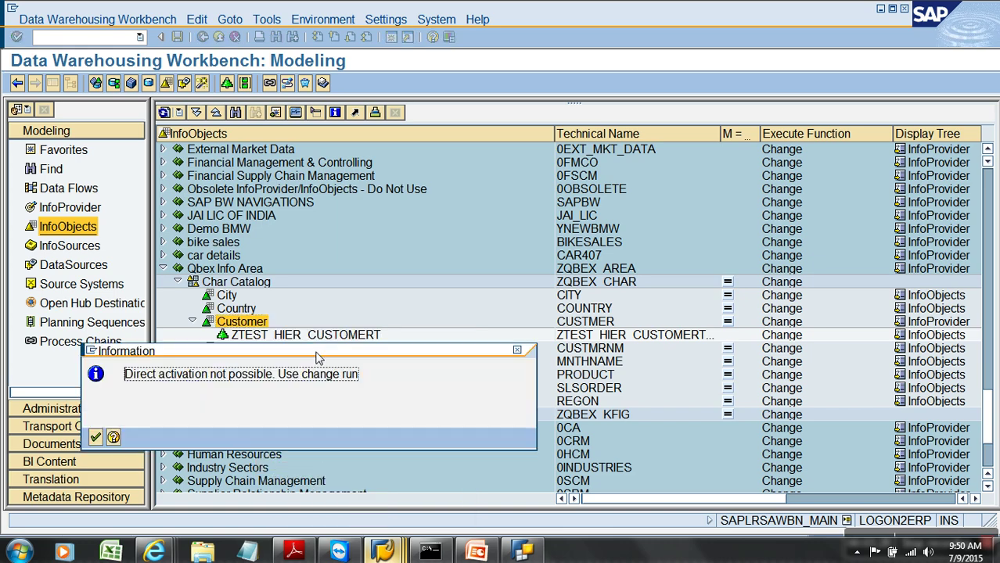
pyautogui.moveTo(315, 349); pyautogui.dragTo(430, 248)
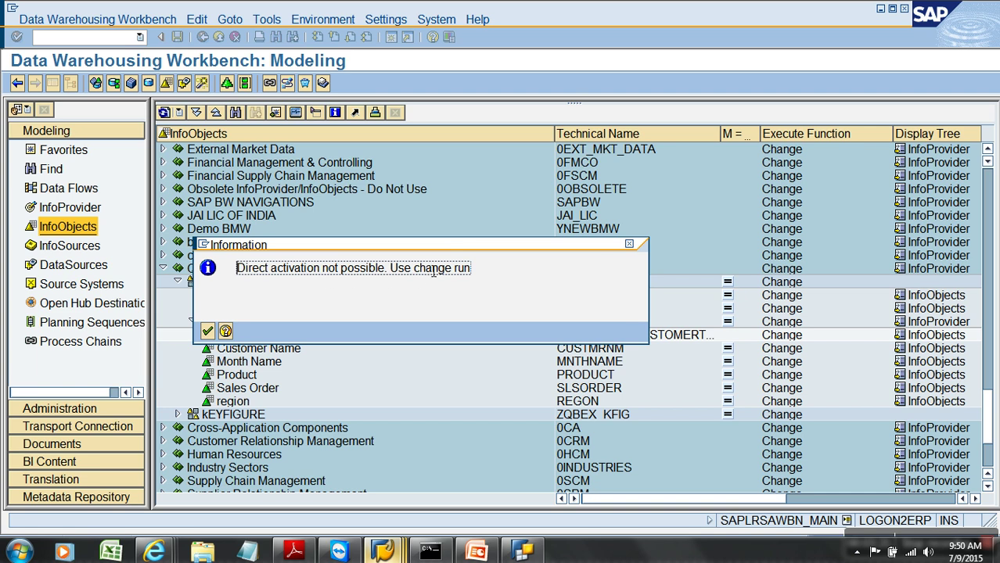
pyautogui.click(207, 331)
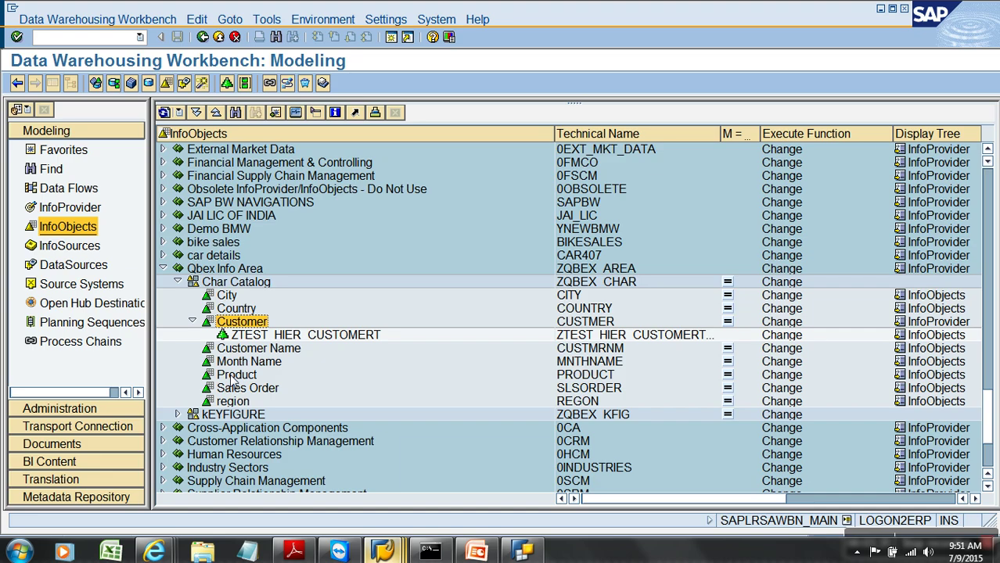
# Step: Open the aggregate maintenance for Demo Sale sCube from the favorites and select the ZNAV aggregate
pyautogui.click(66, 150)
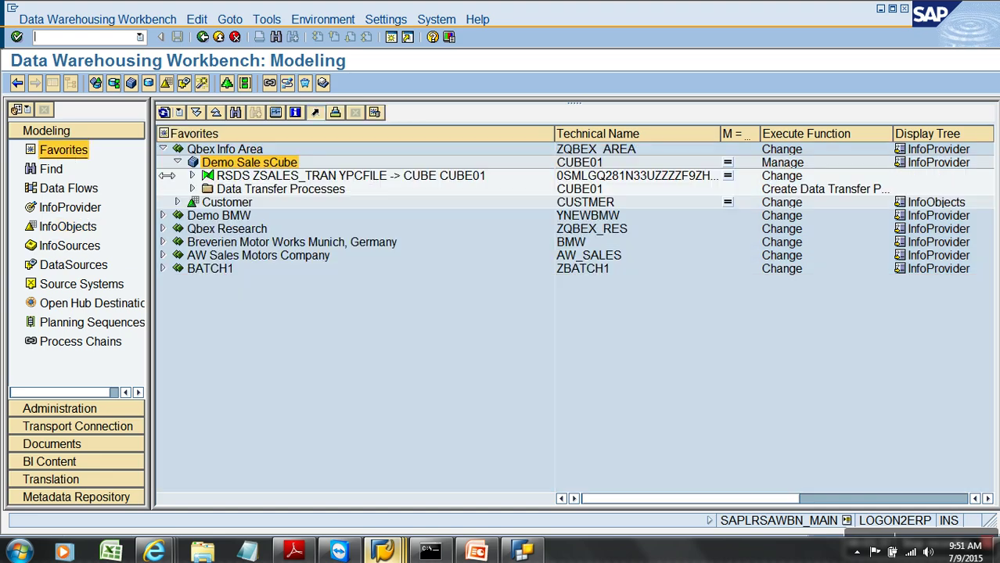
pyautogui.rightClick(277, 162)
pyautogui.click(354, 433)
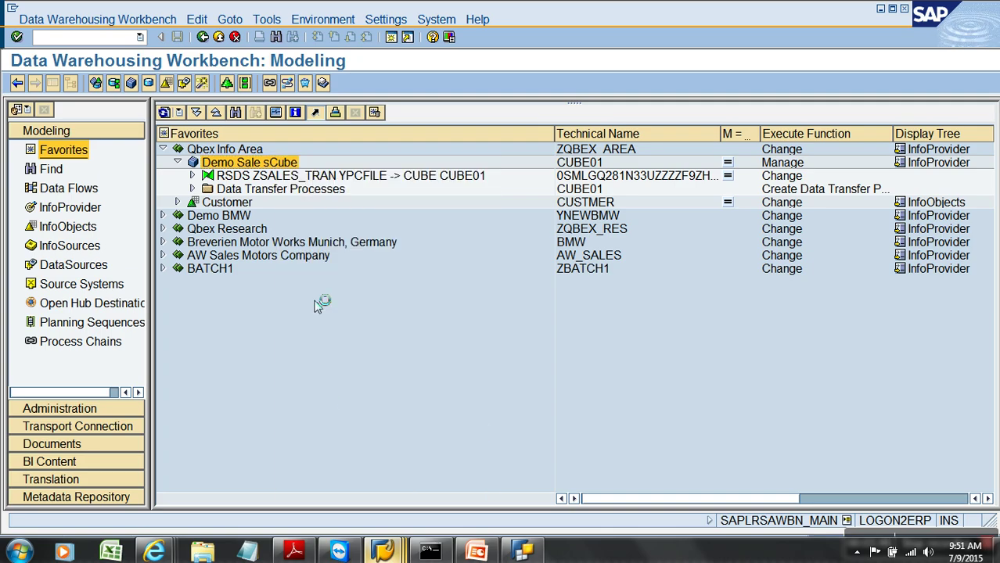
pyautogui.click(306, 150)
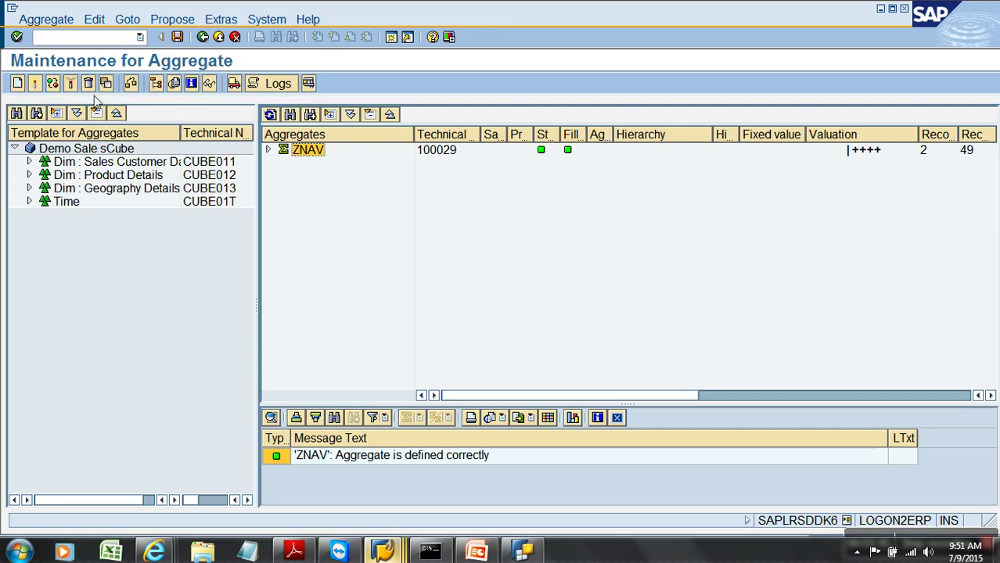
# Step: Display the ZNAV aggregate's data with all characteristics as output fields, and return to the modeling workbench
pyautogui.click(209, 83)
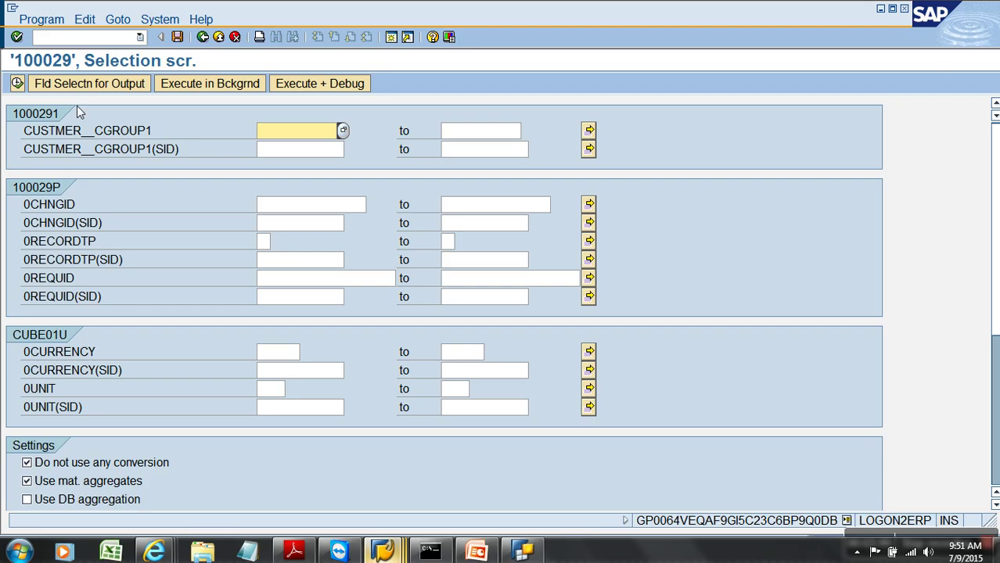
pyautogui.click(77, 85)
pyautogui.click(77, 85)
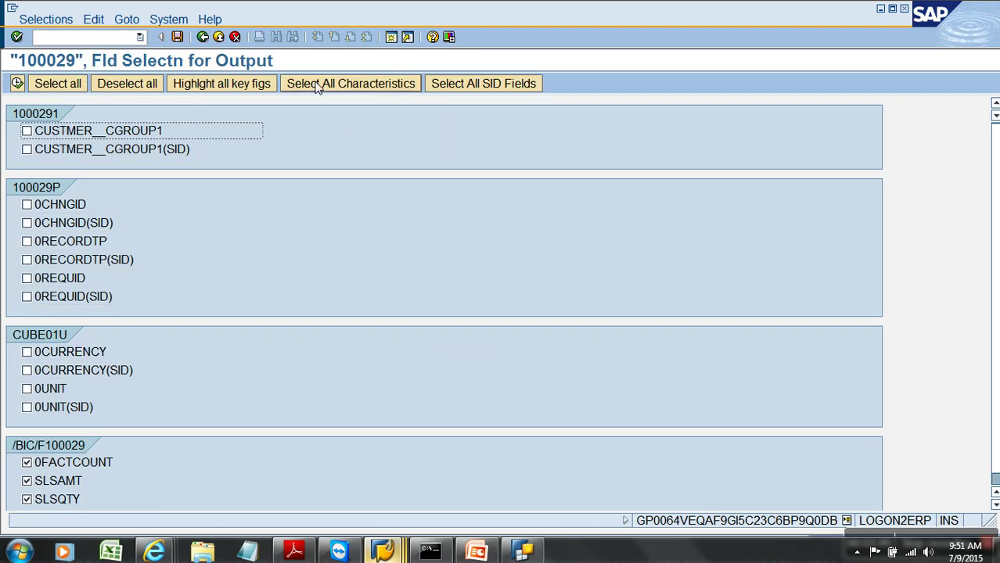
pyautogui.click(17, 84)
pyautogui.click(17, 83)
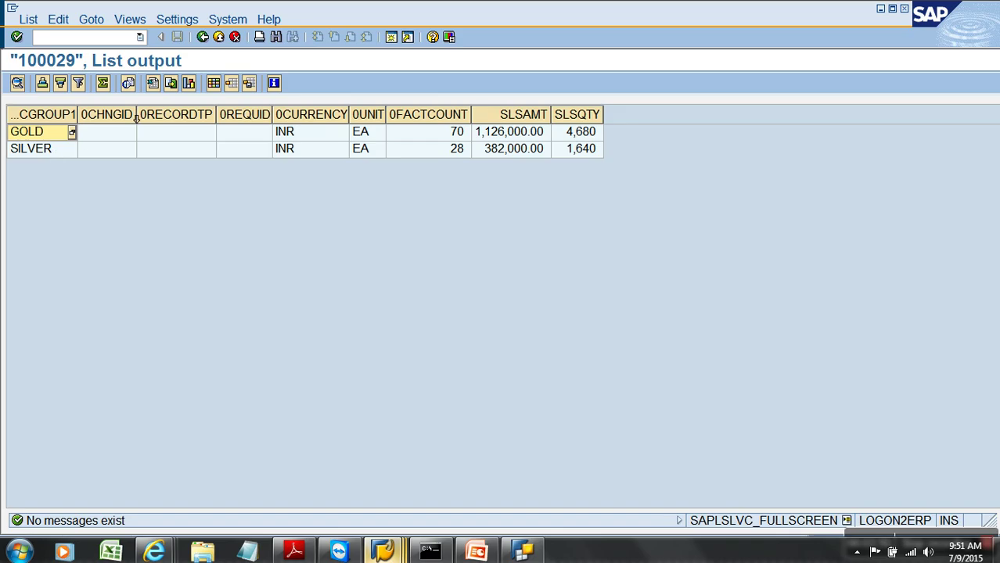
pyautogui.click(222, 39)
pyautogui.click(220, 38)
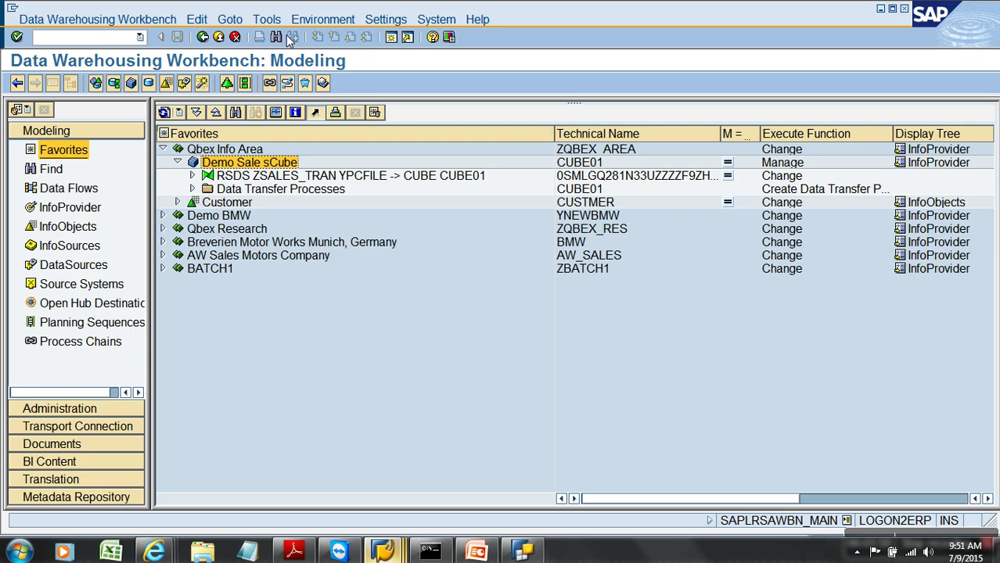
# Step: Open the hierarchy/attribute change run, save only the Customer (CUSTMER) InfoObject as its selection, and execute the run
pyautogui.click(270, 21)
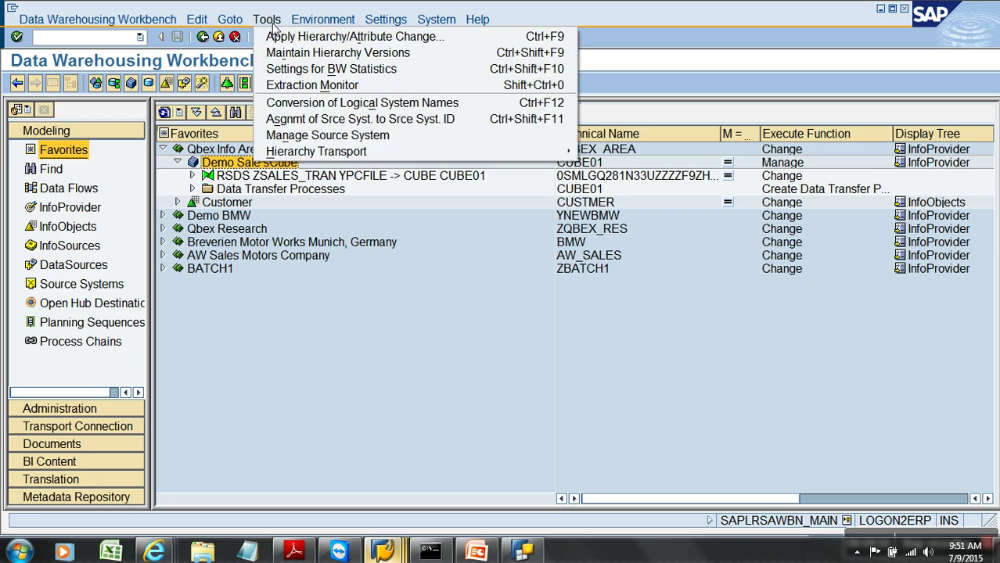
pyautogui.click(340, 37)
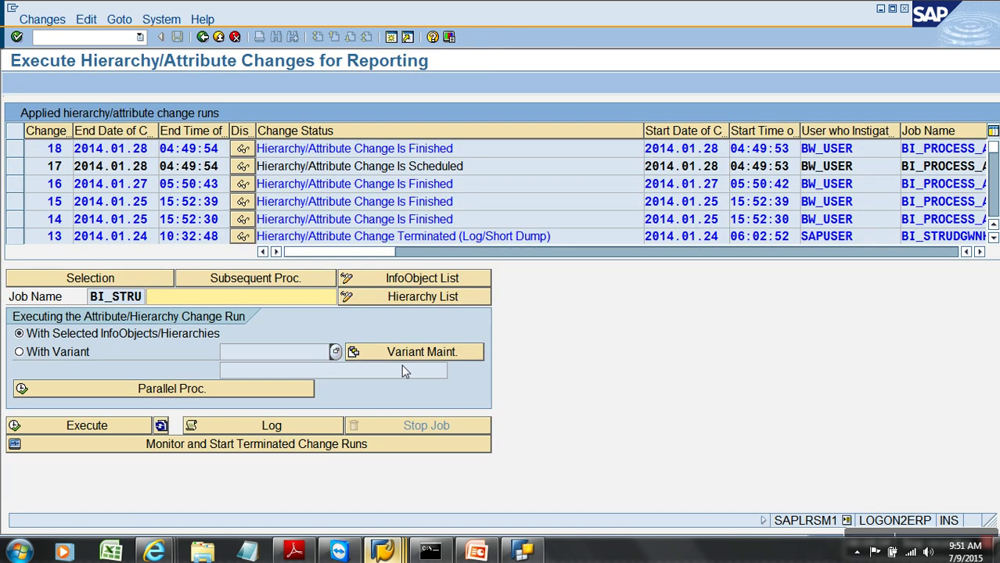
pyautogui.click(407, 282)
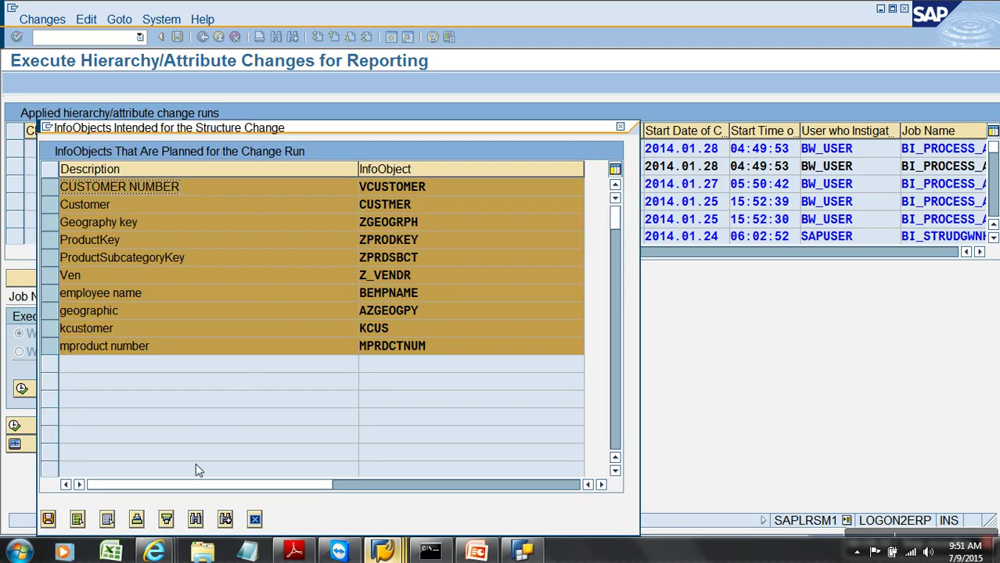
pyautogui.click(78, 521)
pyautogui.click(52, 208)
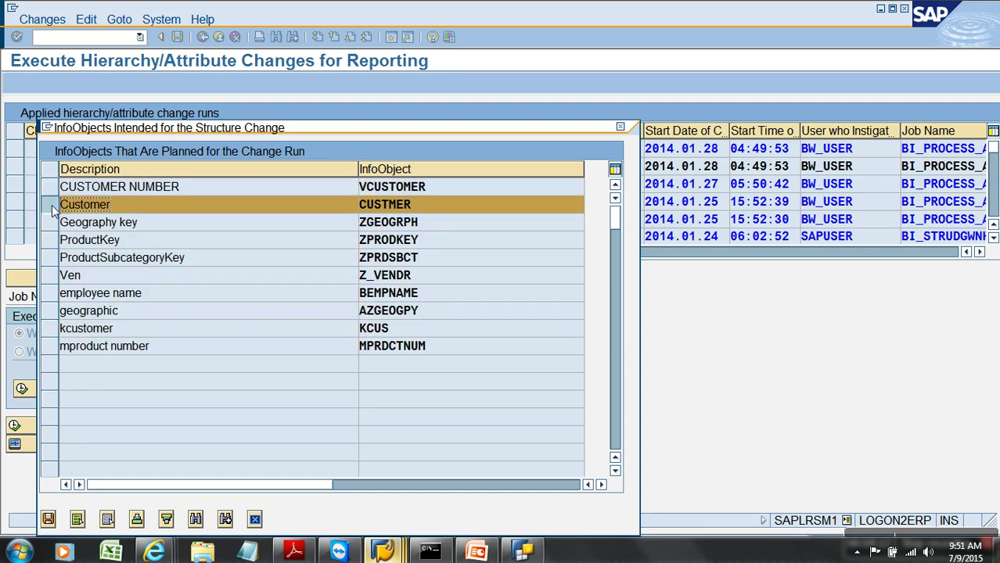
pyautogui.click(47, 520)
pyautogui.click(93, 428)
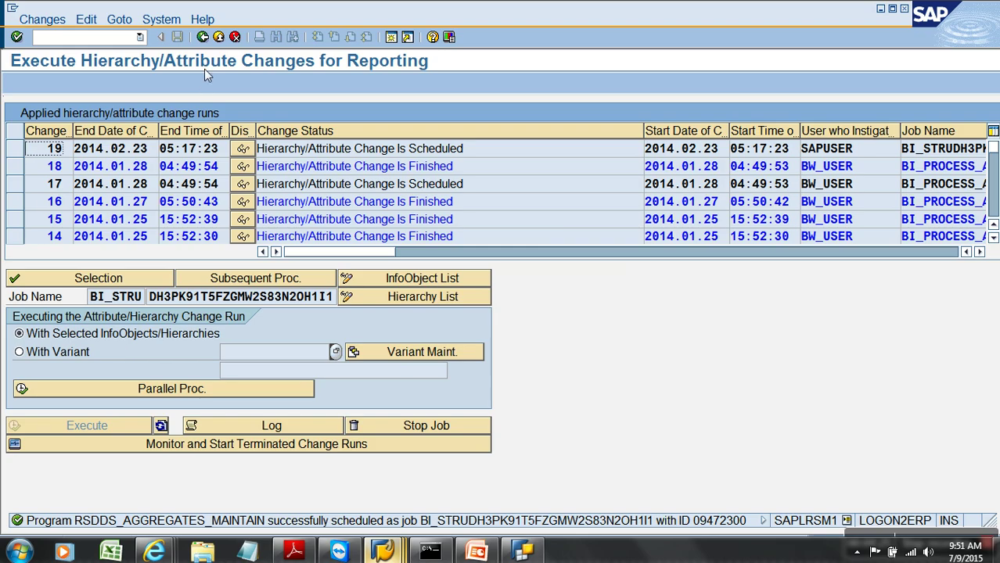
# Step: Refresh the change run's status, examine its job log and the runtime error details, and return to the modeling workbench
pyautogui.click(163, 427)
pyautogui.click(247, 153)
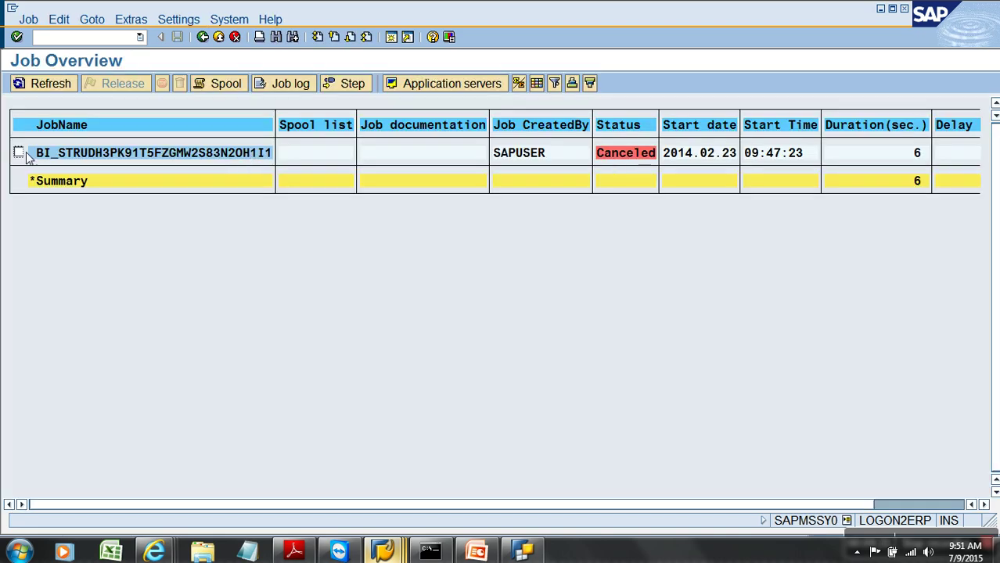
pyautogui.click(291, 84)
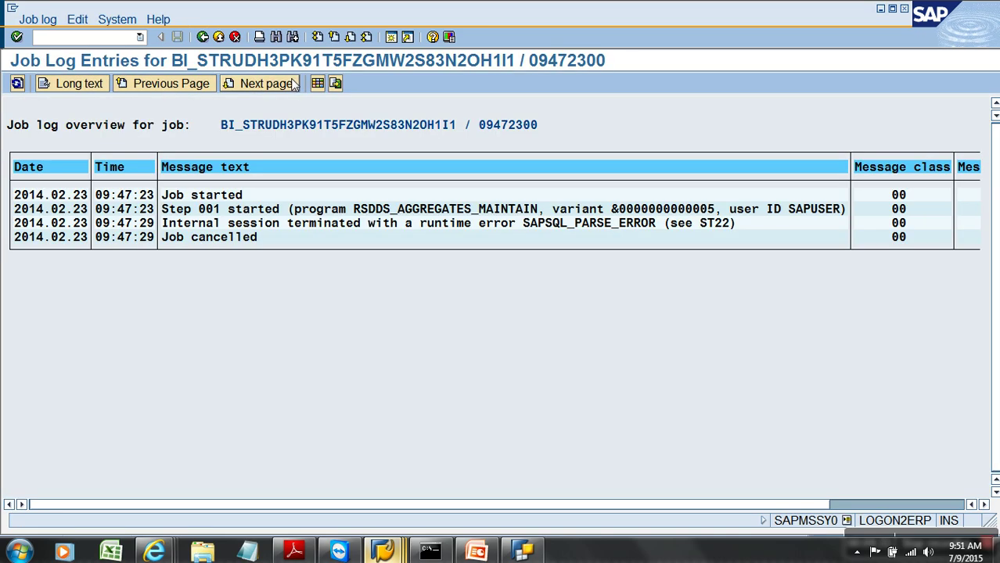
pyautogui.doubleClick(330, 224)
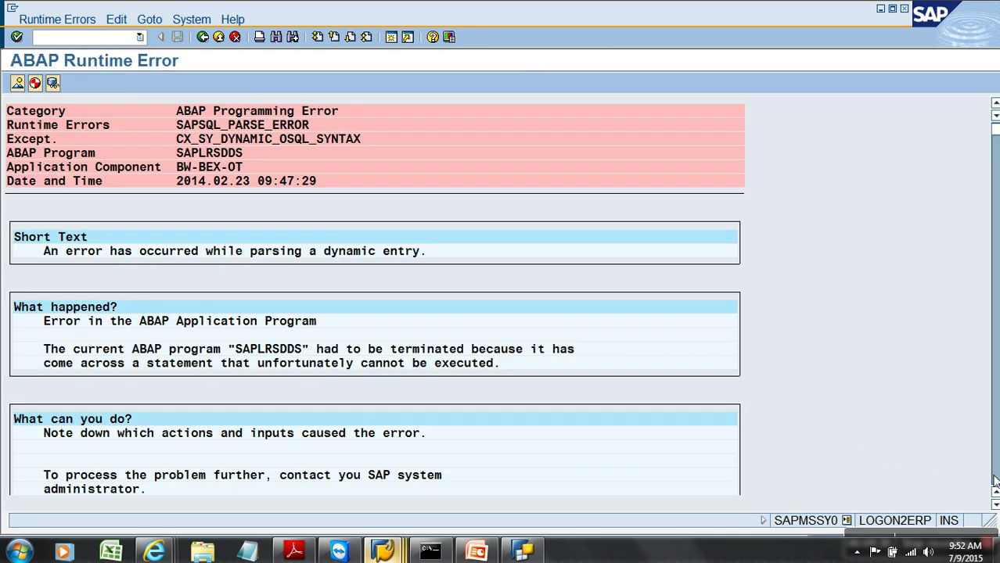
pyautogui.scroll(-15, 995, 481)
pyautogui.scroll(-20, 995, 480)
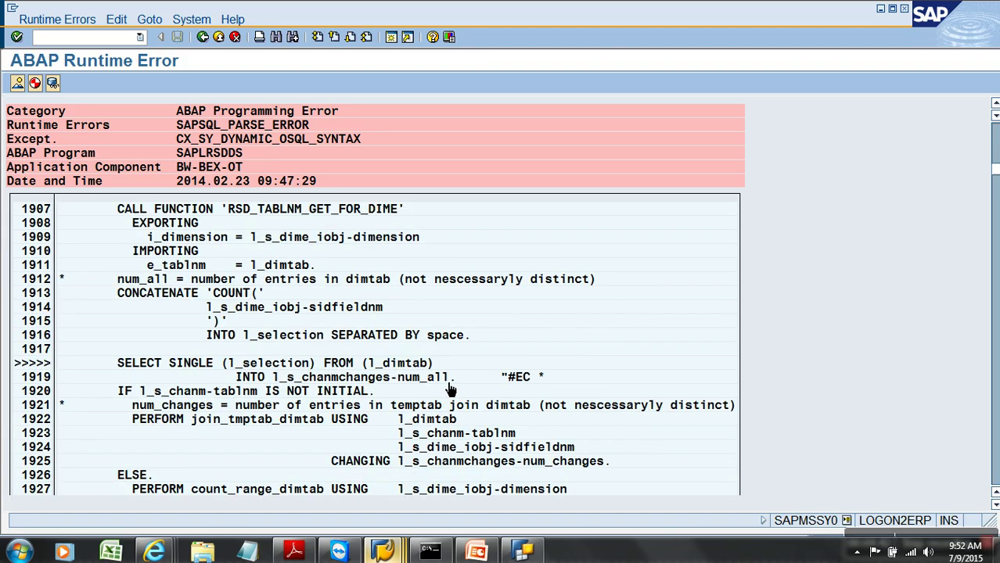
pyautogui.click(220, 42)
pyautogui.click(221, 42)
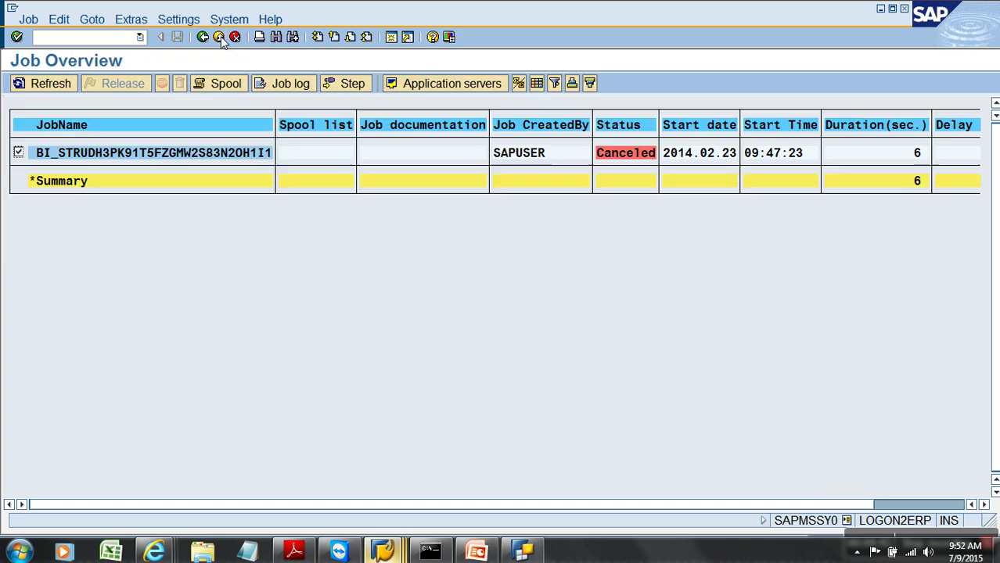
pyautogui.click(222, 41)
pyautogui.click(220, 40)
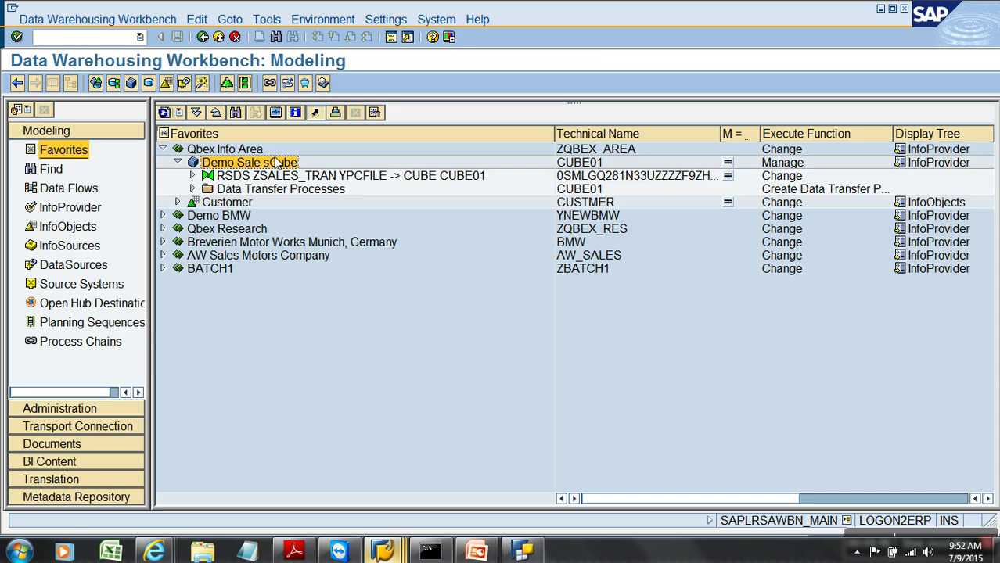
# Step: Check the hierarchies planned for the attribute change run without changing the selection, and return to the modeling workbench
pyautogui.click(265, 19)
pyautogui.click(313, 34)
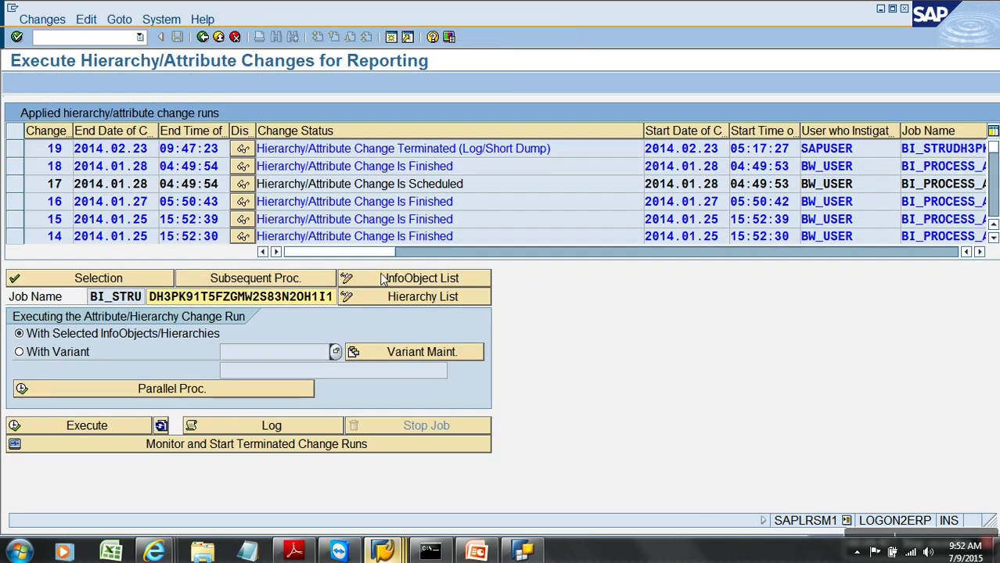
pyautogui.click(396, 304)
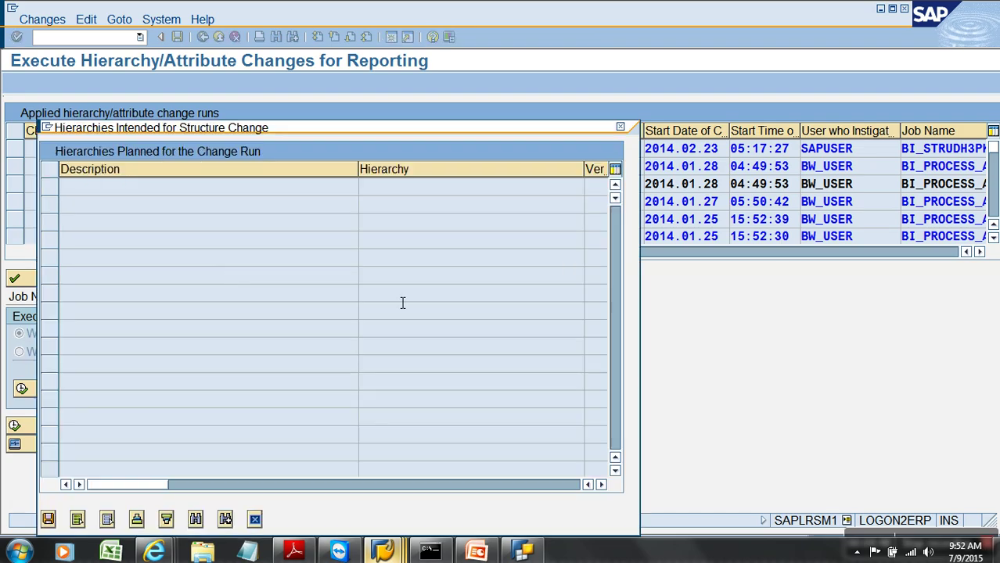
pyautogui.click(256, 519)
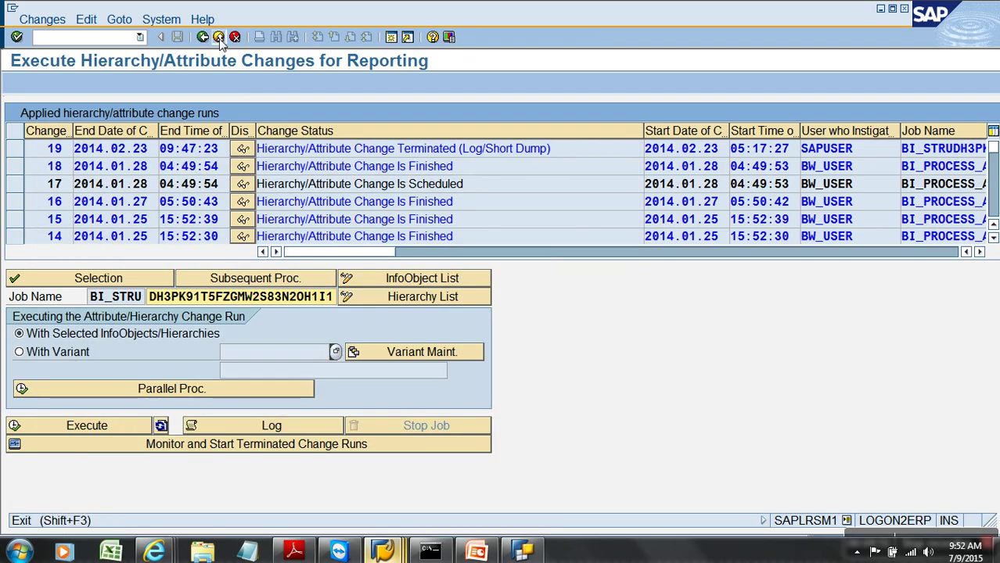
pyautogui.click(219, 38)
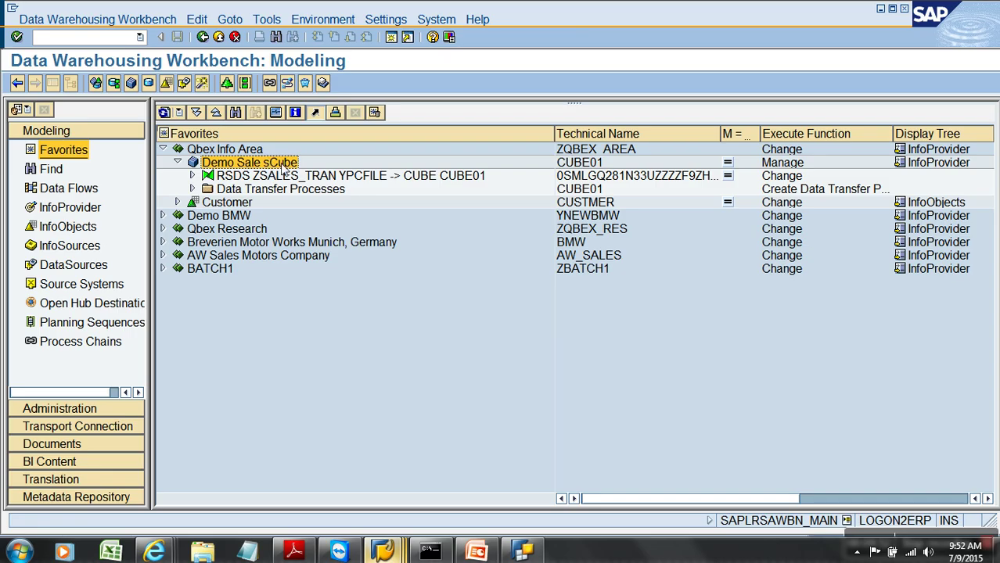
# Step: Display the data of Demo Sale sCube's ZNAV aggregate again with all output fields, and return to the modeling workbench
pyautogui.rightClick(283, 172)
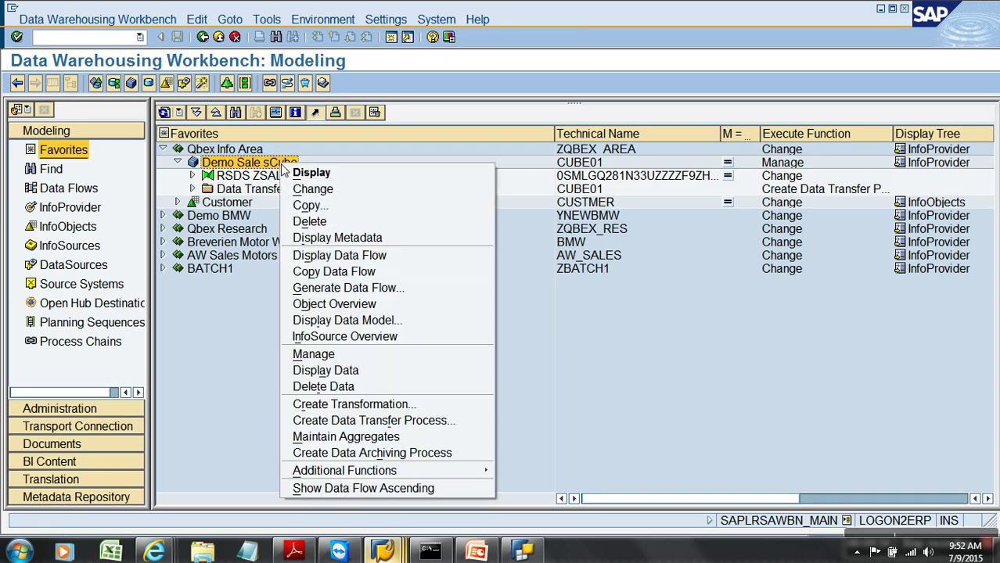
pyautogui.click(376, 438)
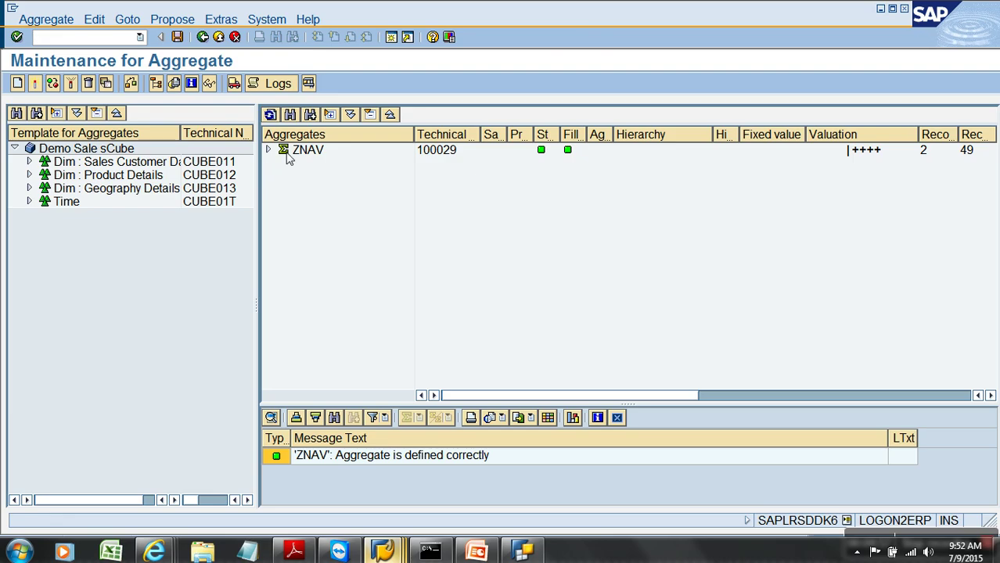
pyautogui.click(308, 150)
pyautogui.click(208, 83)
pyautogui.click(102, 84)
pyautogui.click(296, 86)
pyautogui.click(17, 83)
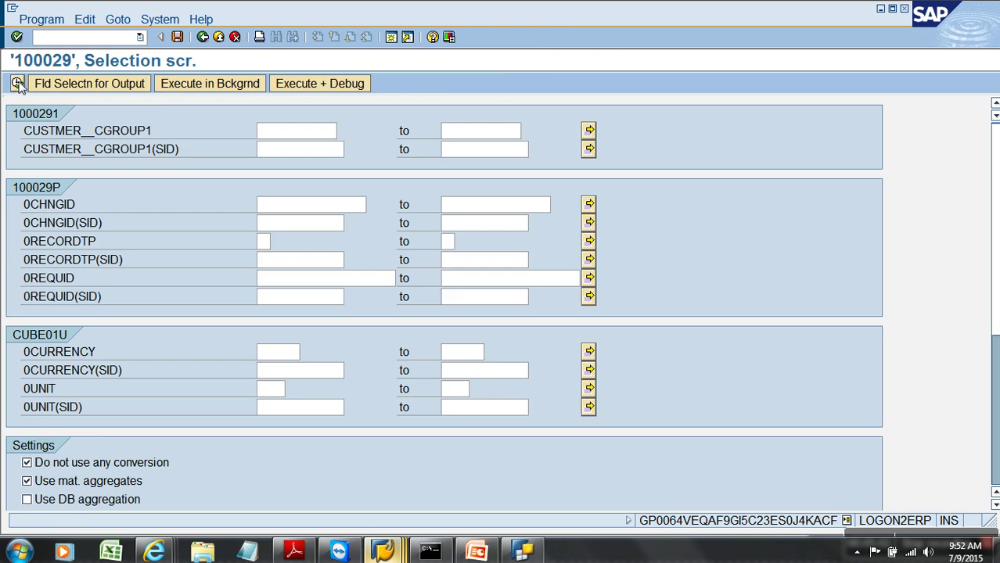
pyautogui.click(17, 83)
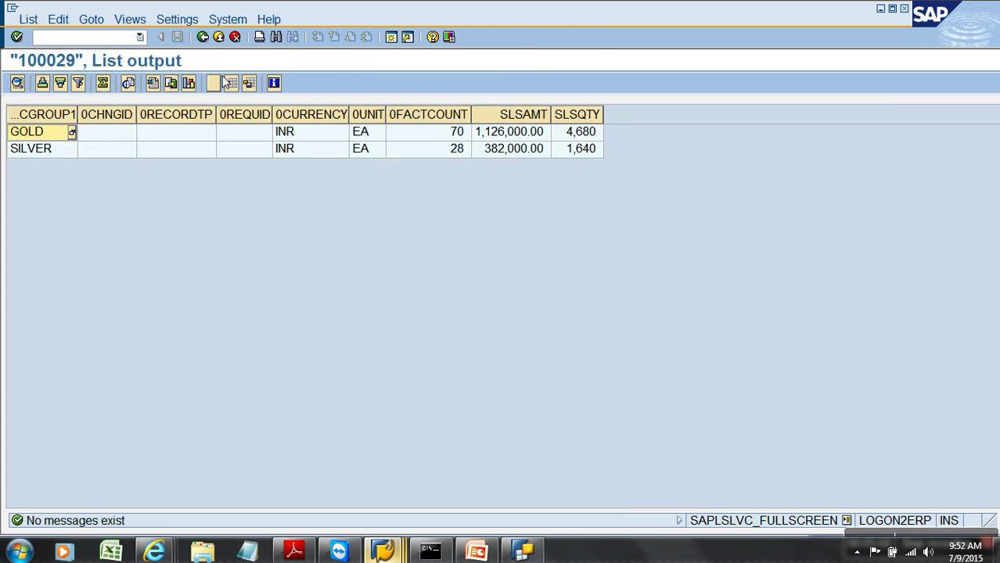
pyautogui.click(219, 38)
pyautogui.click(219, 38)
pyautogui.click(220, 39)
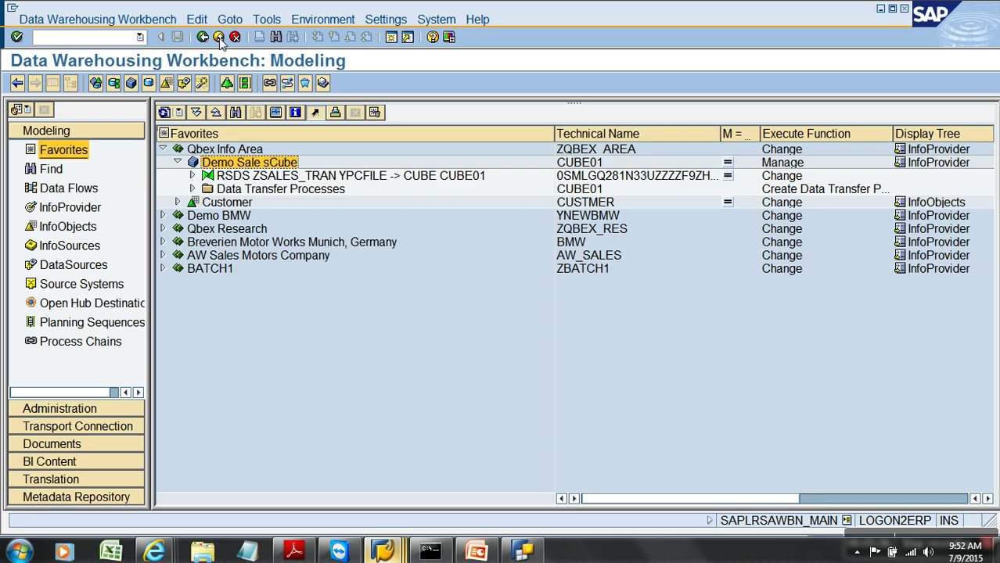
# Step: Reopen the hierarchy/attribute change run and check its list of planned InfoObjects without changing the selection
pyautogui.click(266, 18)
pyautogui.click(300, 35)
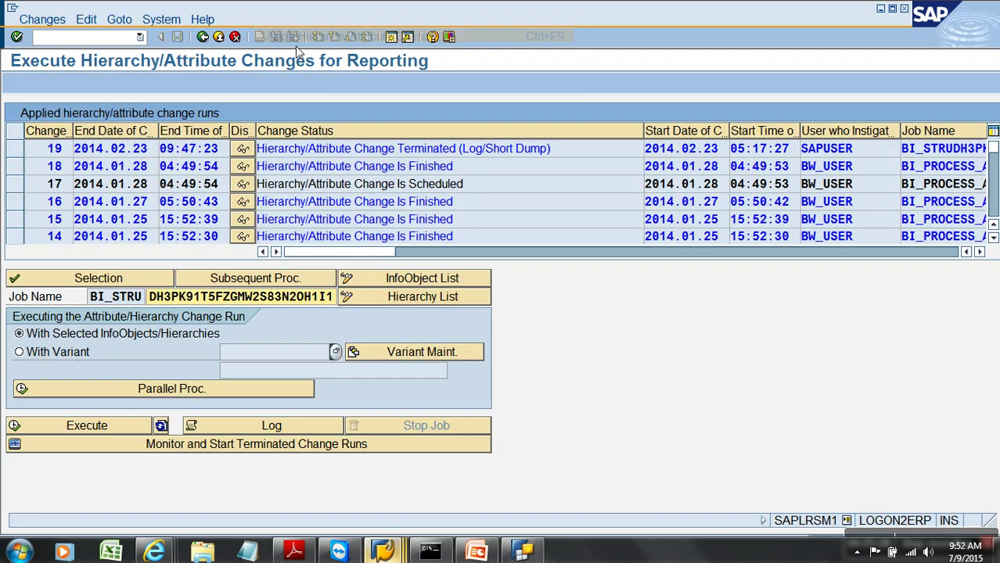
pyautogui.click(417, 278)
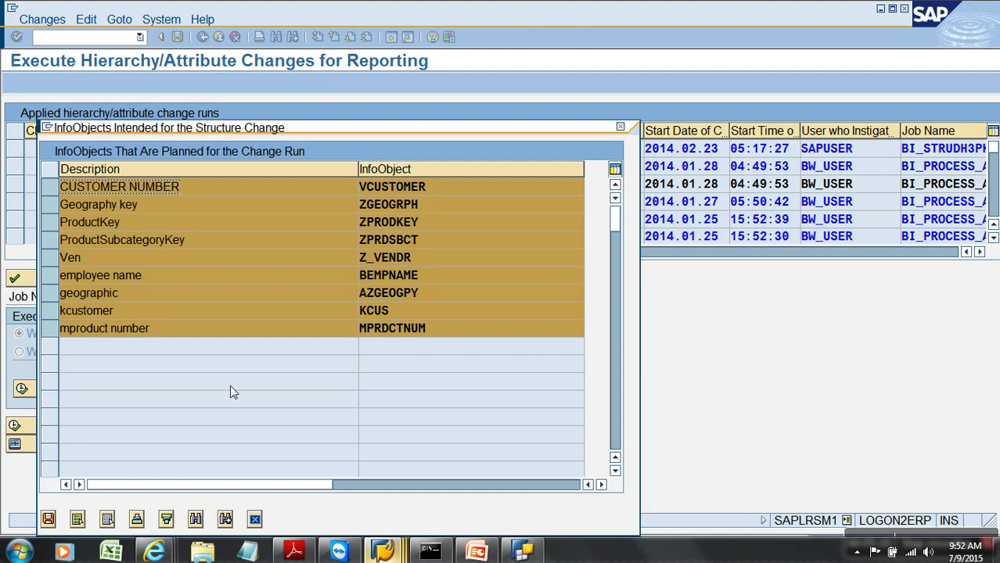
pyautogui.click(255, 520)
# Step: Set the change run to execute with a variant, and create variant ZXFDS with CUSTOMER as the InfoObject list, saving its values
pyautogui.click(56, 353)
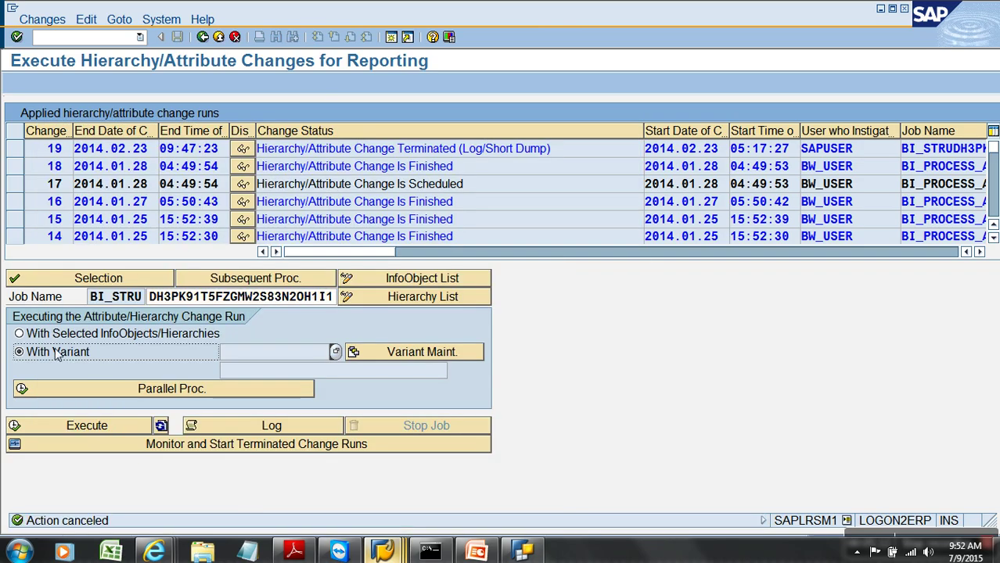
pyautogui.click(449, 349)
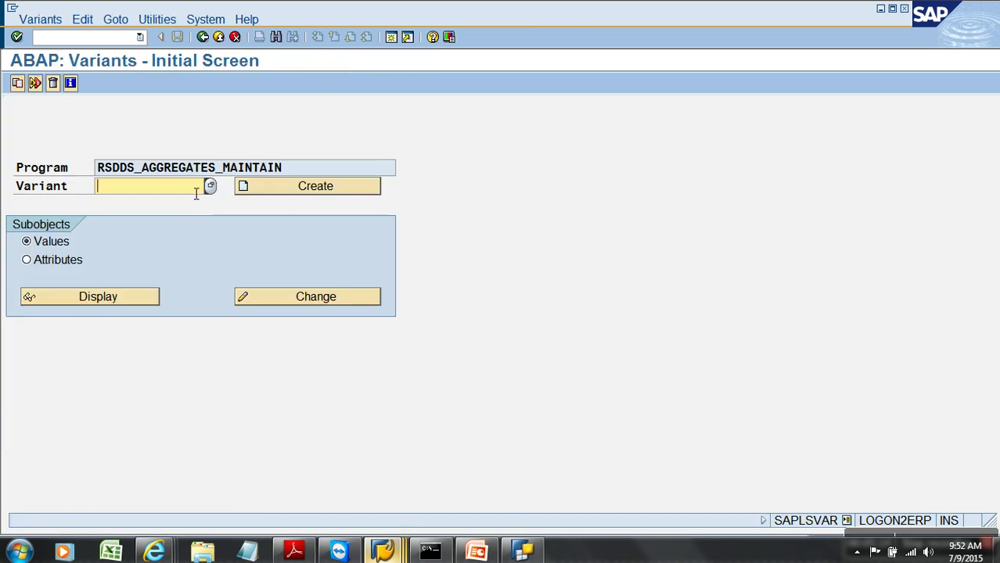
pyautogui.write('ZXFDS')
pyautogui.click(294, 188)
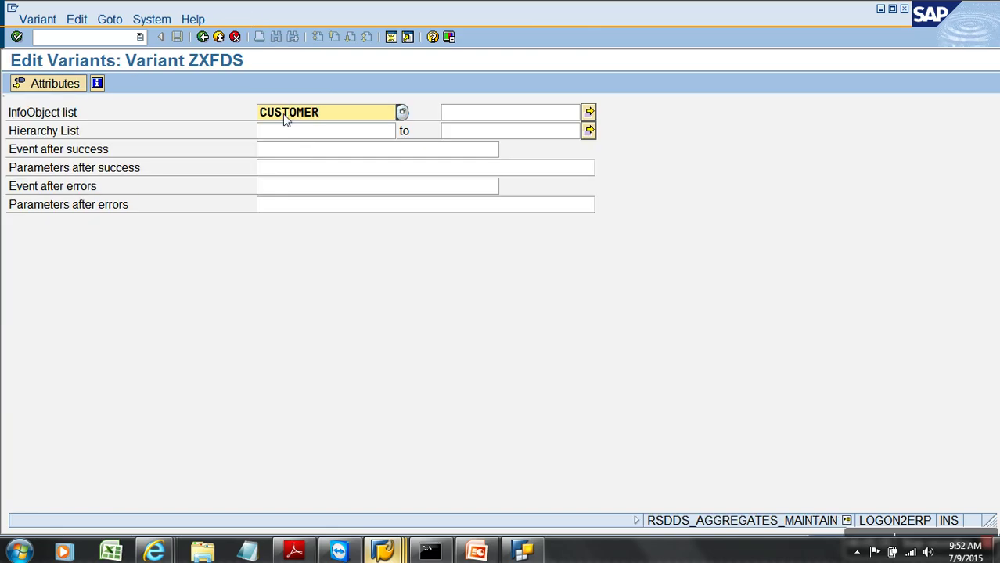
pyautogui.click(63, 84)
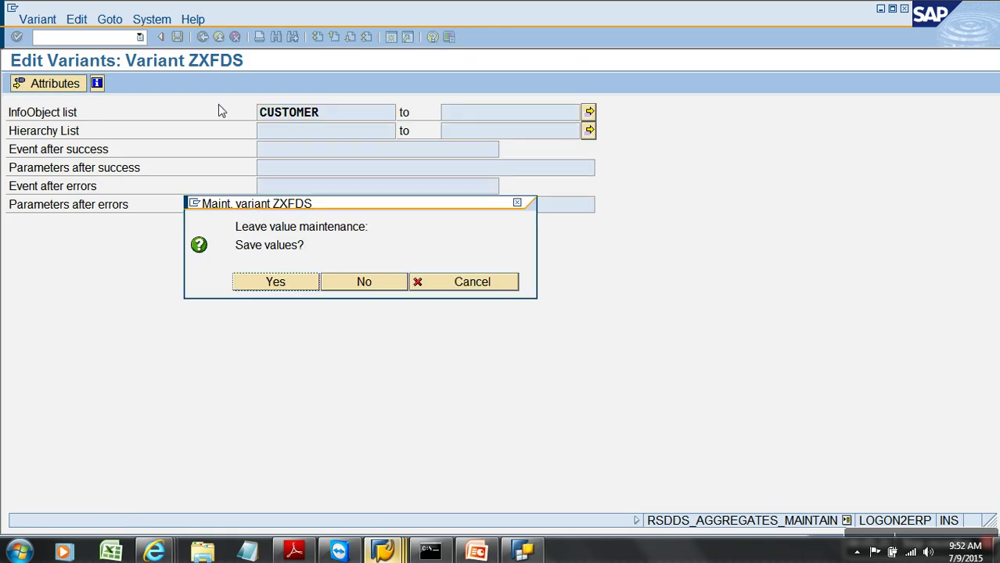
pyautogui.click(310, 286)
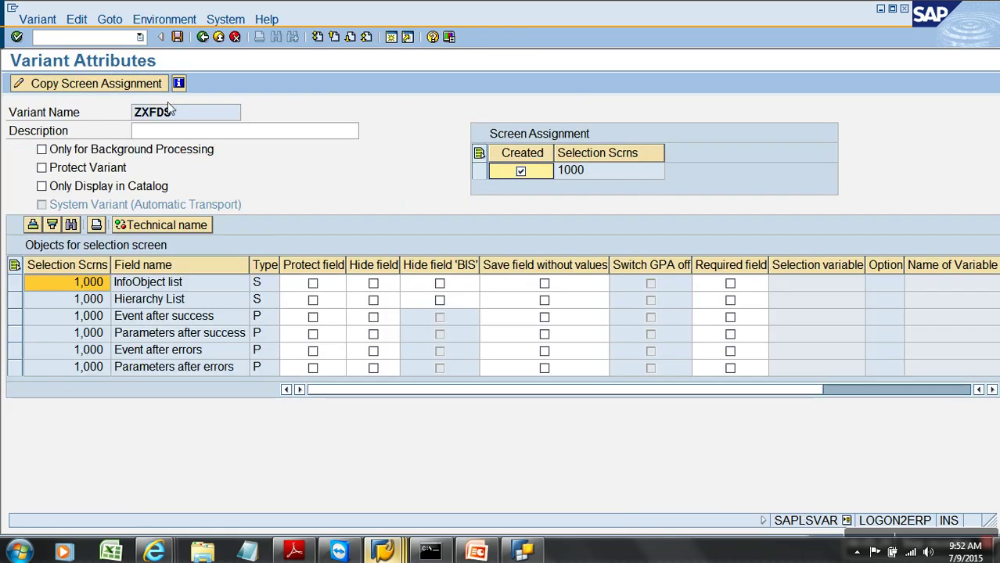
# Step: Give variant ZXFDS the description ADSV, save it and return to the change run screen
pyautogui.click(180, 130)
pyautogui.write('ADSV')
pyautogui.click(176, 37)
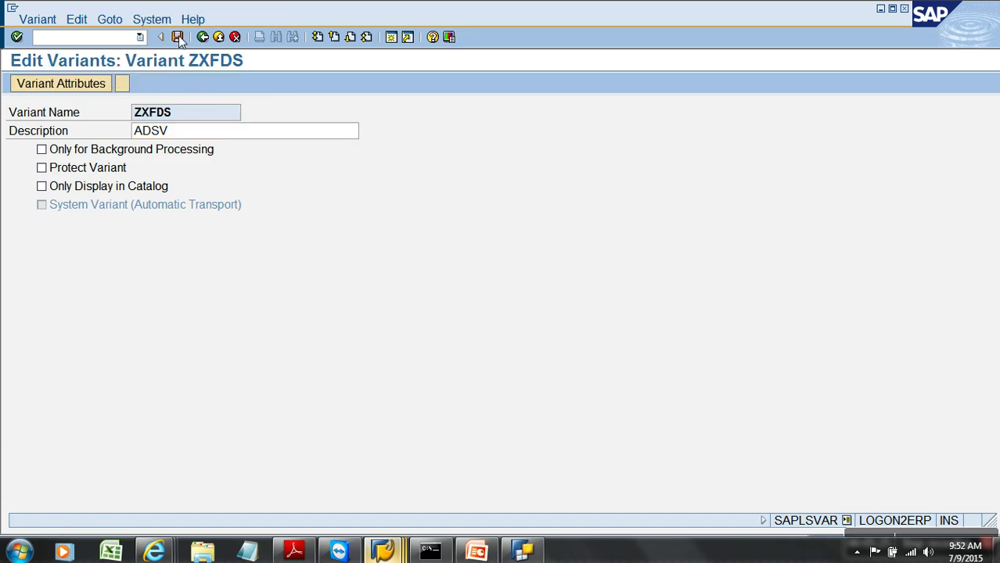
pyautogui.click(203, 38)
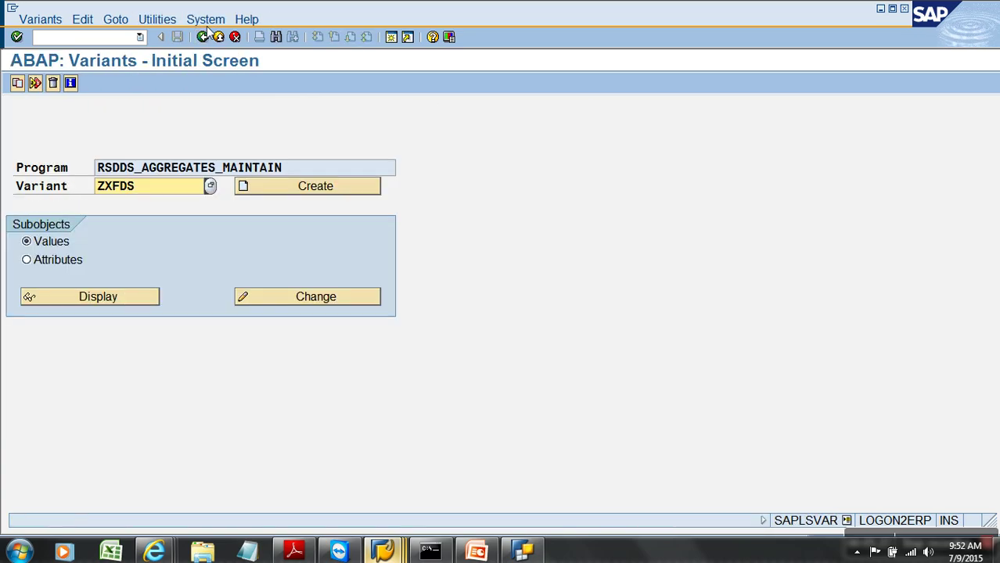
pyautogui.click(204, 37)
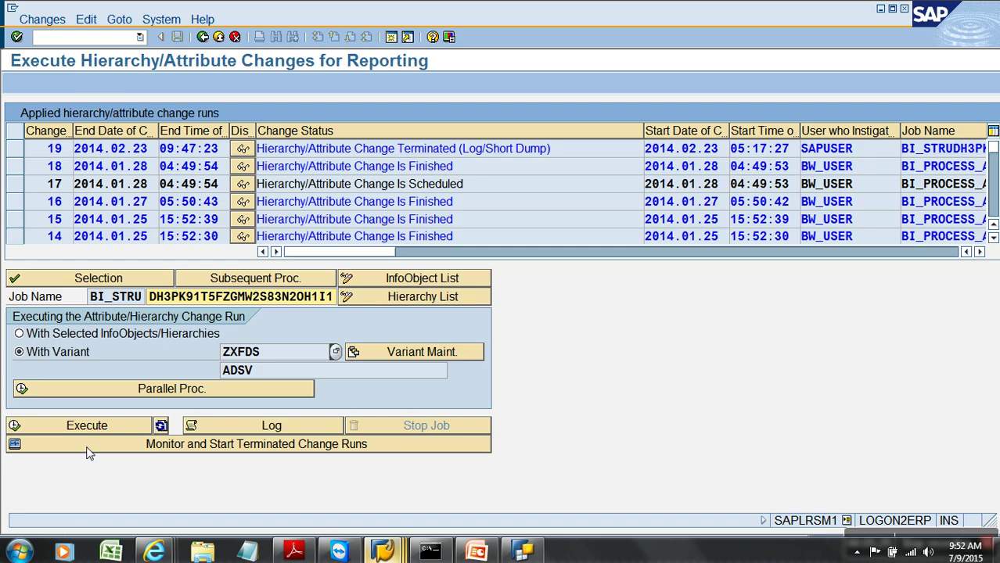
# Step: Execute the attribute change run with variant ZXFDS and refresh the list of runs to follow its status
pyautogui.click(92, 423)
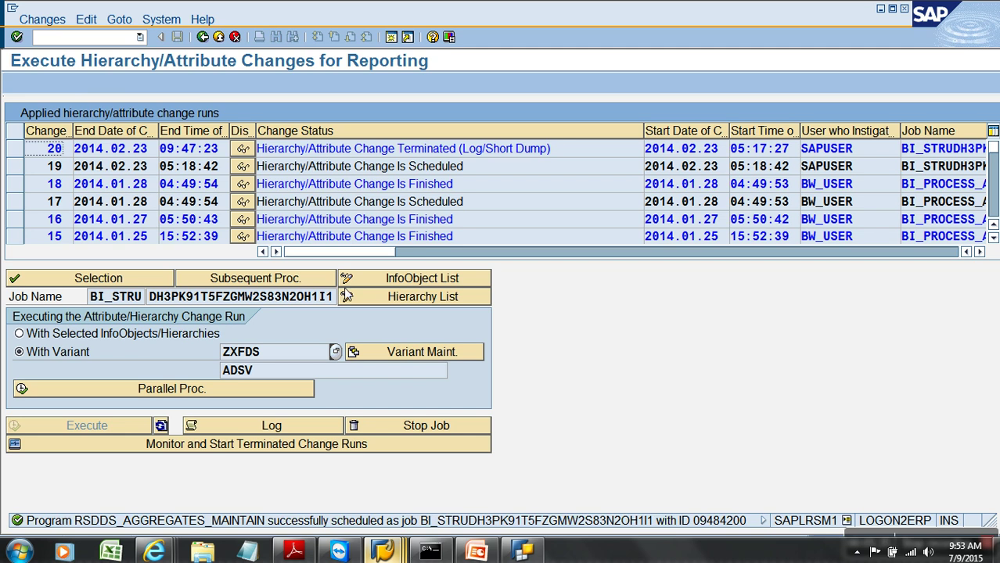
pyautogui.click(162, 428)
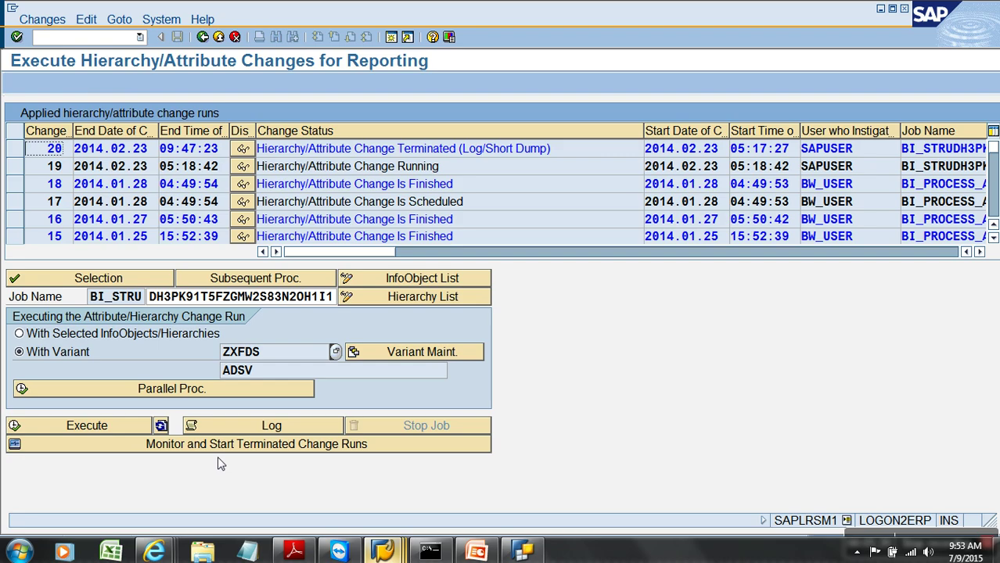
pyautogui.click(164, 428)
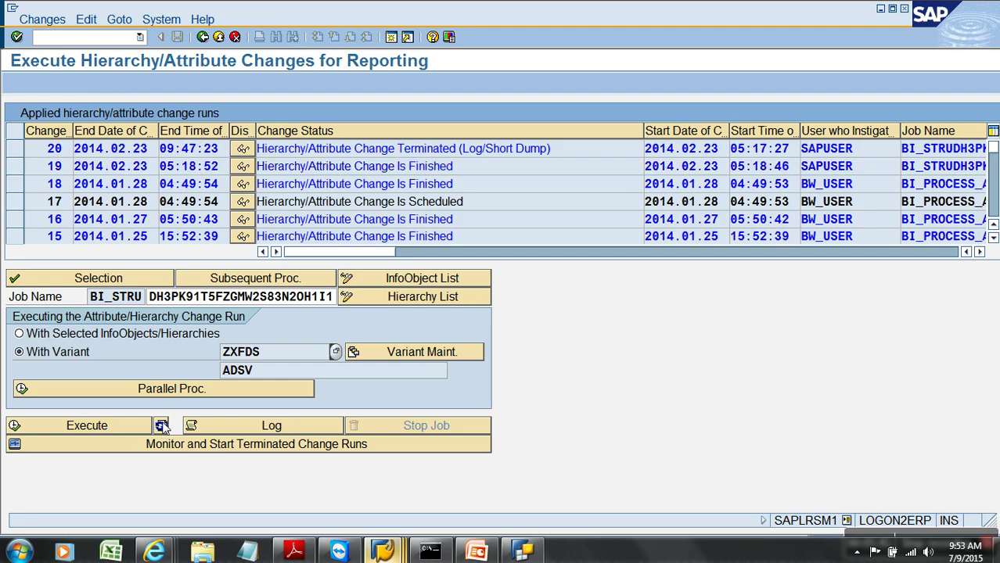
# Step: Examine the terminated runs in the change run monitor and return to the list of applied change runs
pyautogui.click(220, 38)
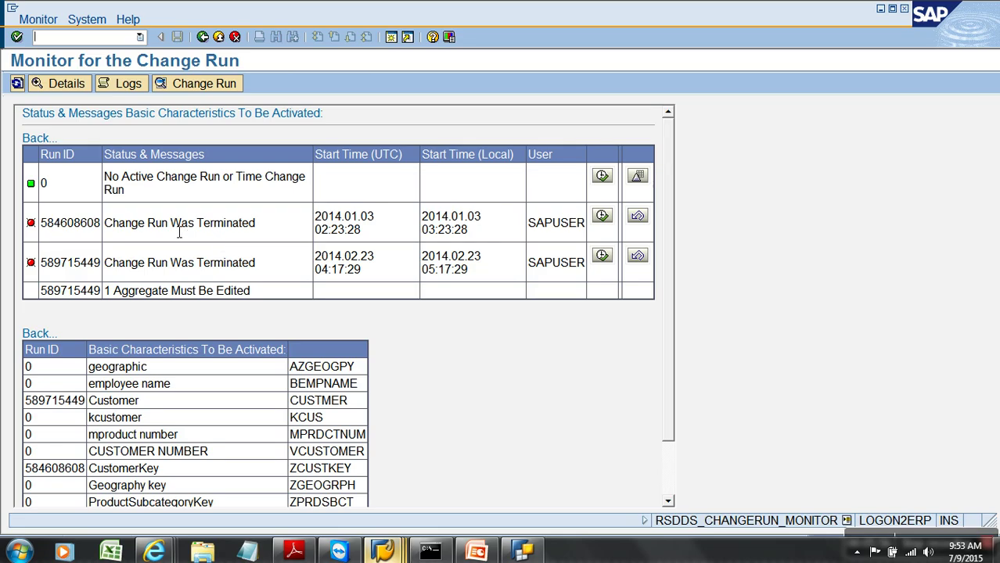
pyautogui.moveTo(149, 223); pyautogui.dragTo(223, 272)
pyautogui.click(227, 271)
pyautogui.hotkey('alt', 'Tab')
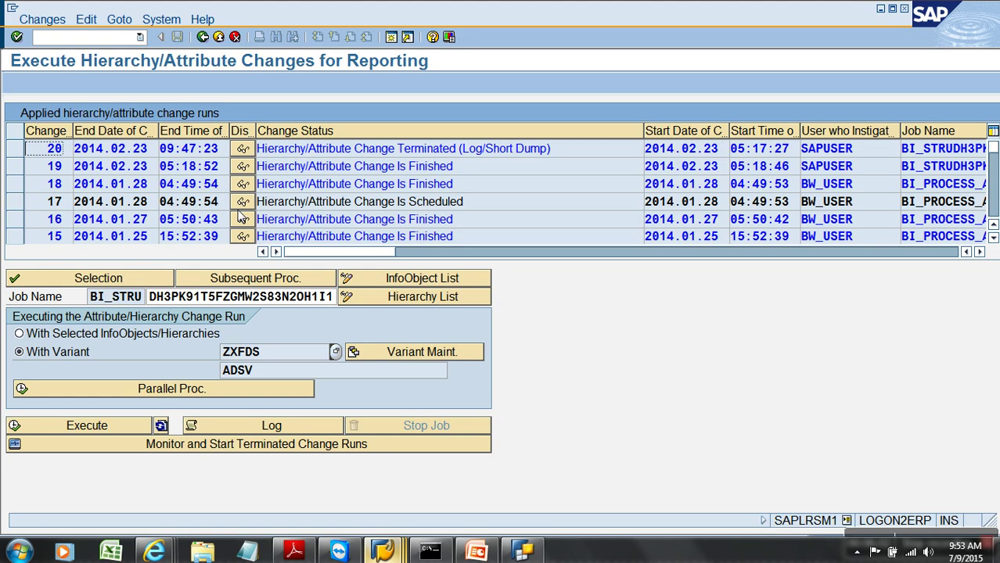
# Step: Read the job log of change run 19, including the long text of its step 001 message, and return to the Modeling workbench
pyautogui.moveTo(457, 167); pyautogui.dragTo(336, 167)
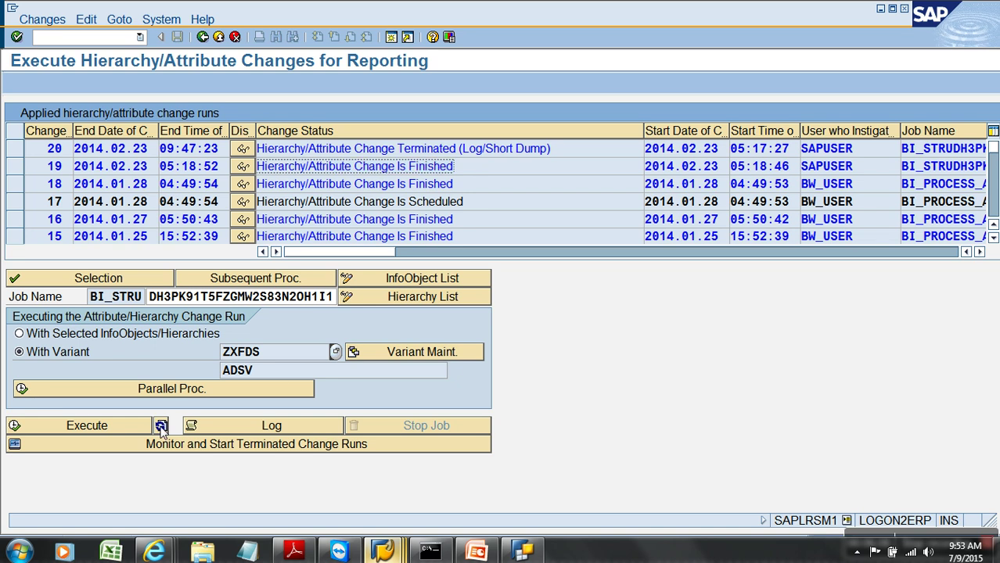
pyautogui.click(246, 165)
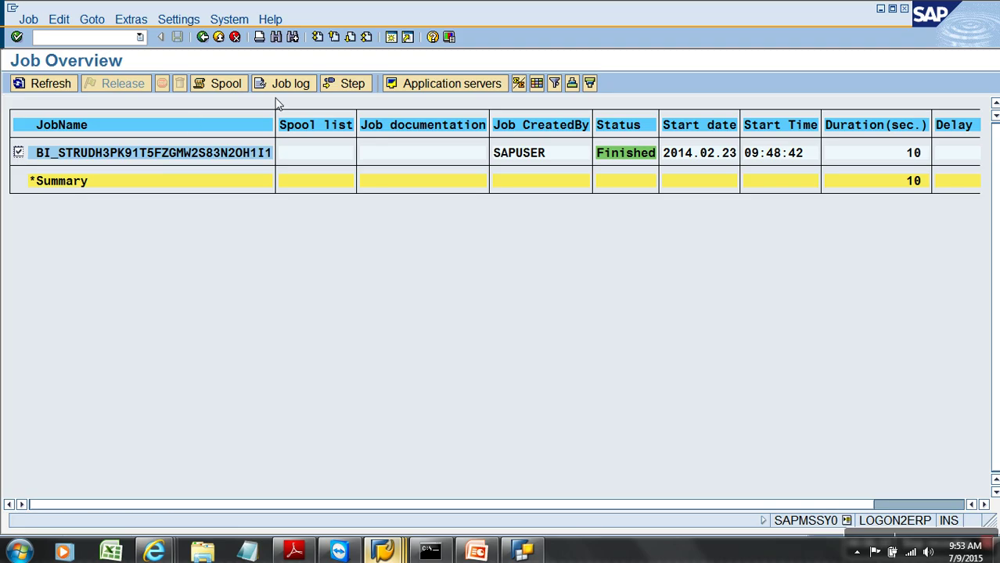
pyautogui.click(280, 84)
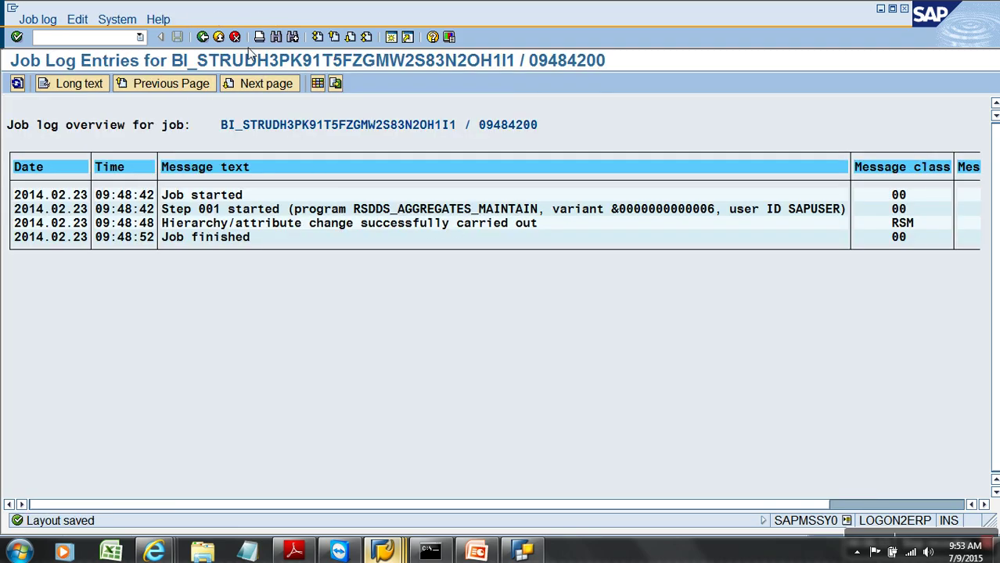
pyautogui.doubleClick(468, 210)
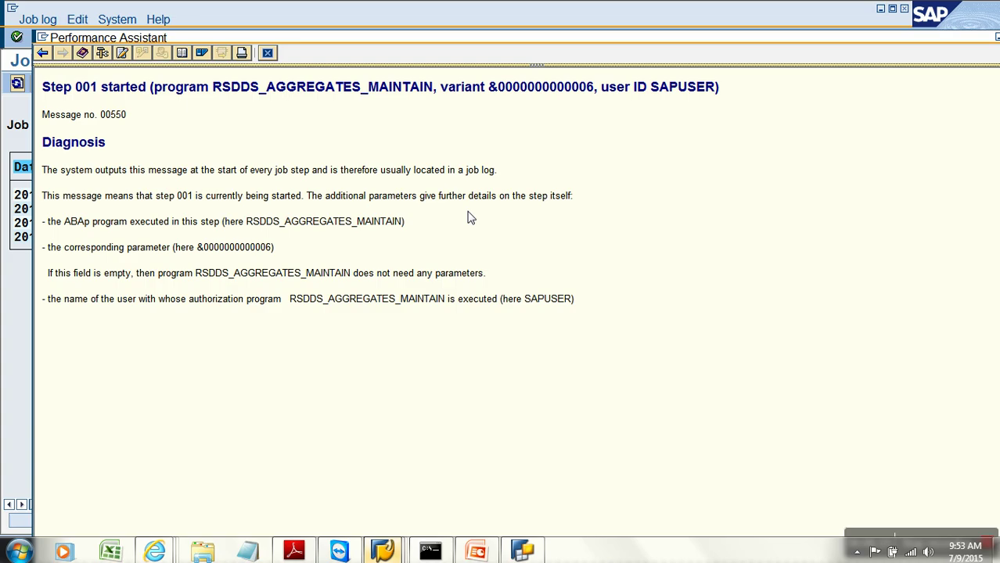
pyautogui.click(266, 54)
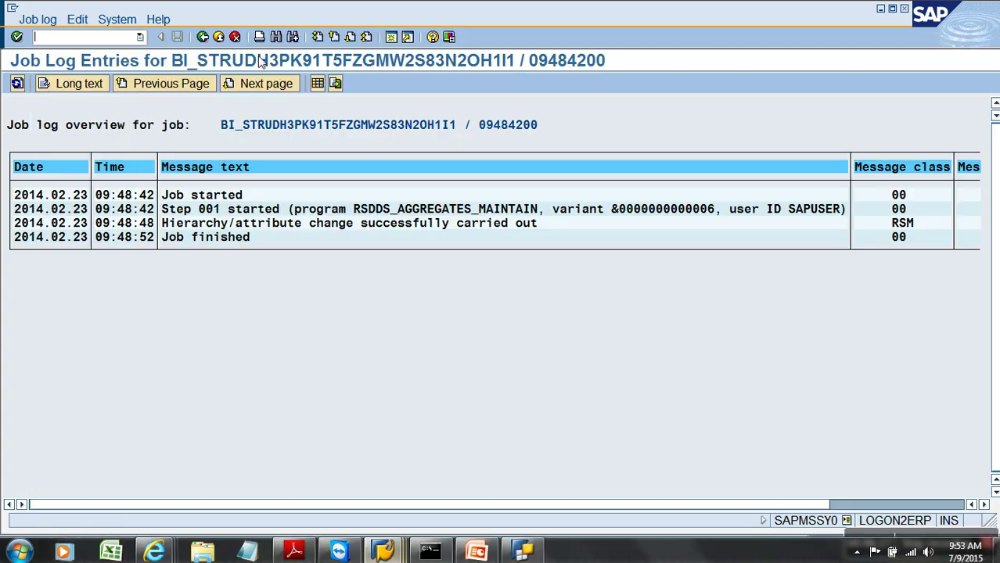
pyautogui.click(218, 37)
pyautogui.click(218, 37)
pyautogui.click(219, 38)
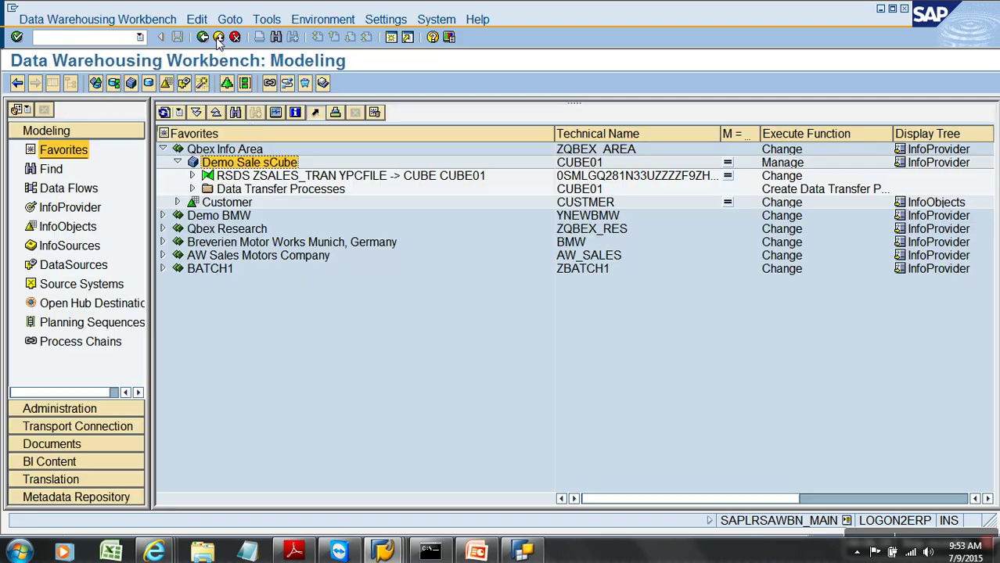
# Step: Open aggregate maintenance for Demo Sale sCube, display the data of aggregate ZNAV and return to the Modeling workbench
pyautogui.rightClick(259, 164)
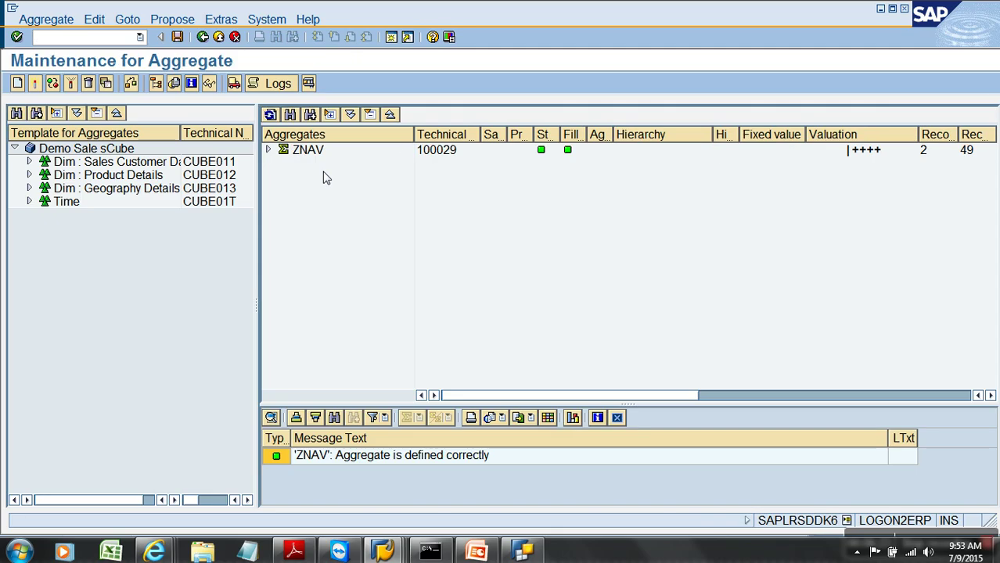
pyautogui.click(307, 150)
pyautogui.click(208, 83)
pyautogui.click(117, 86)
pyautogui.click(351, 84)
pyautogui.click(17, 84)
pyautogui.click(17, 83)
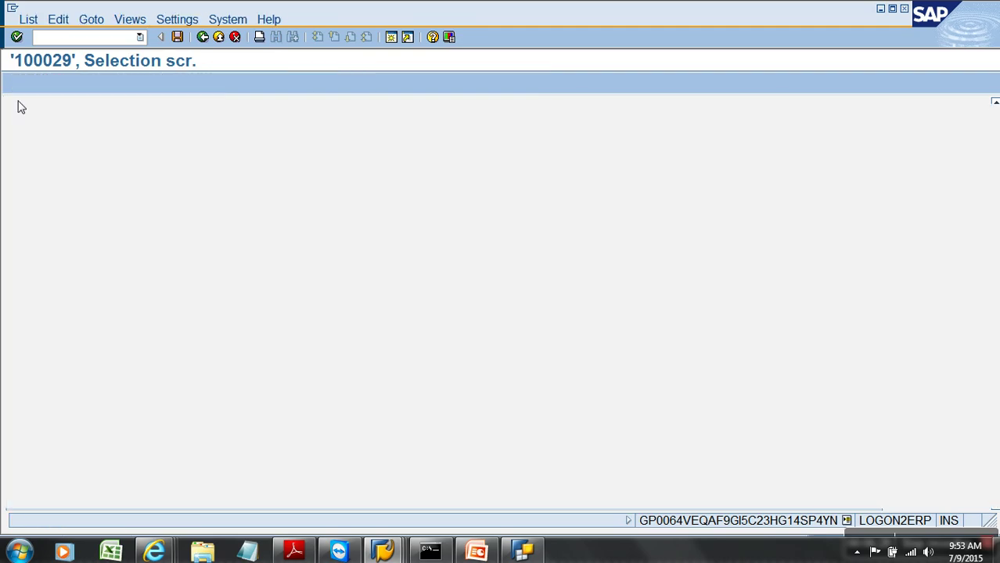
pyautogui.click(218, 37)
pyautogui.click(218, 36)
pyautogui.click(219, 37)
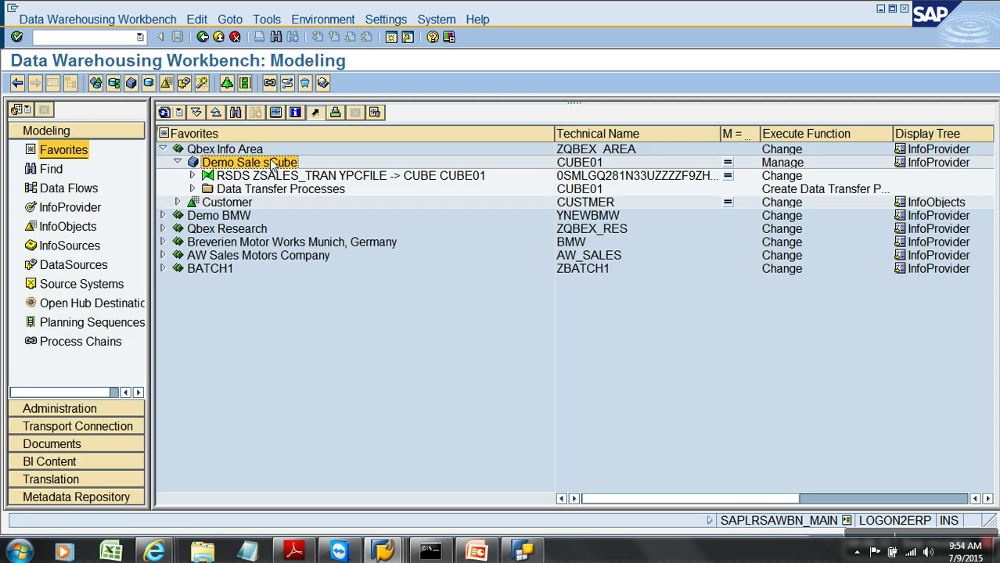
# Step: Execute the attribute change run again with variant ZXFDS, refresh the list of runs and check the application log selection
pyautogui.click(266, 20)
pyautogui.click(288, 36)
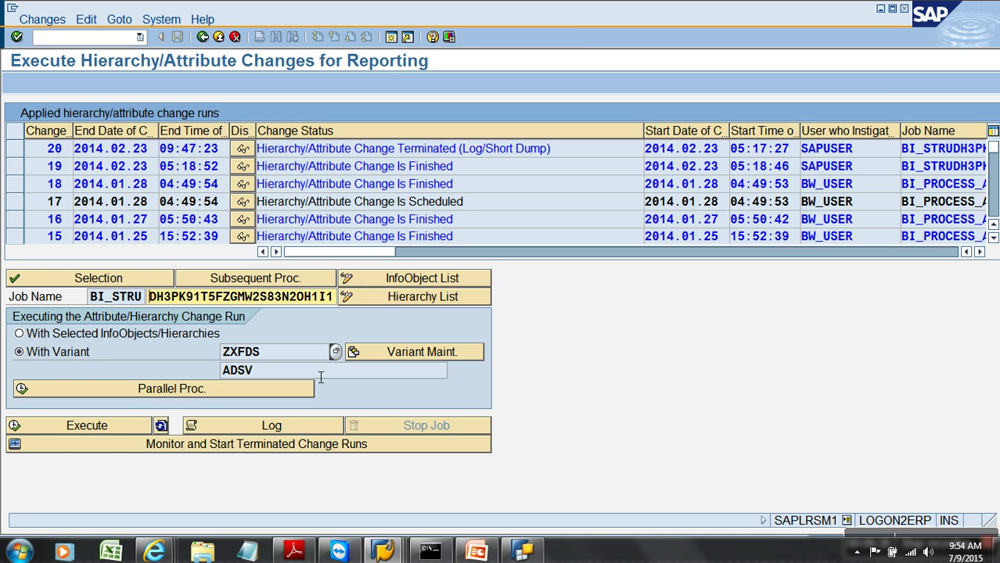
pyautogui.click(128, 432)
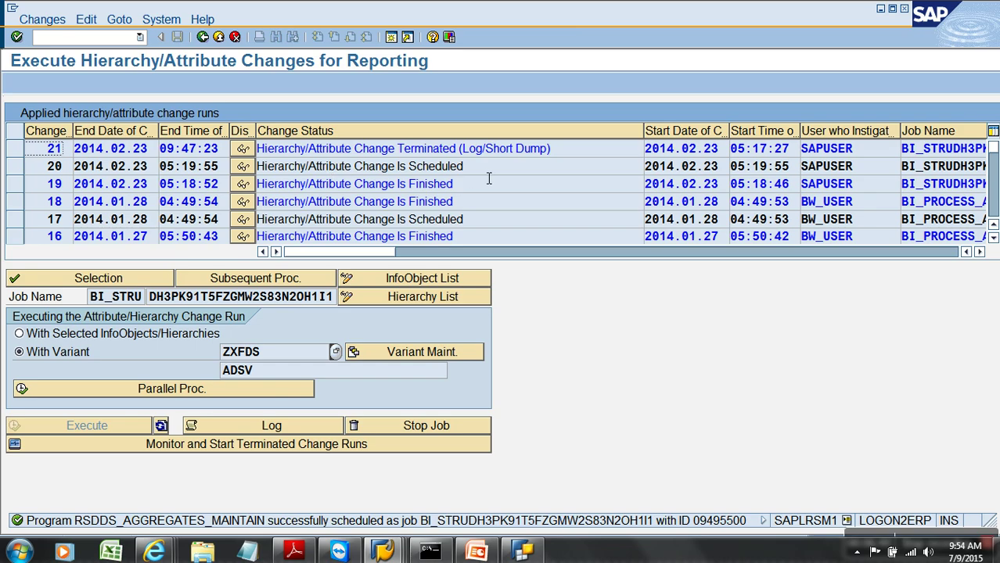
pyautogui.click(352, 167)
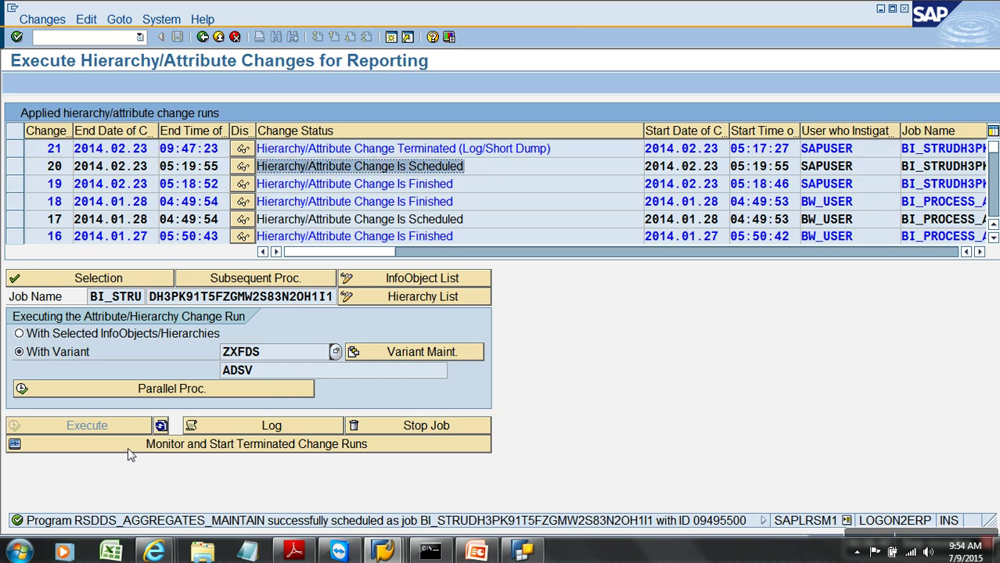
pyautogui.click(160, 427)
pyautogui.click(201, 432)
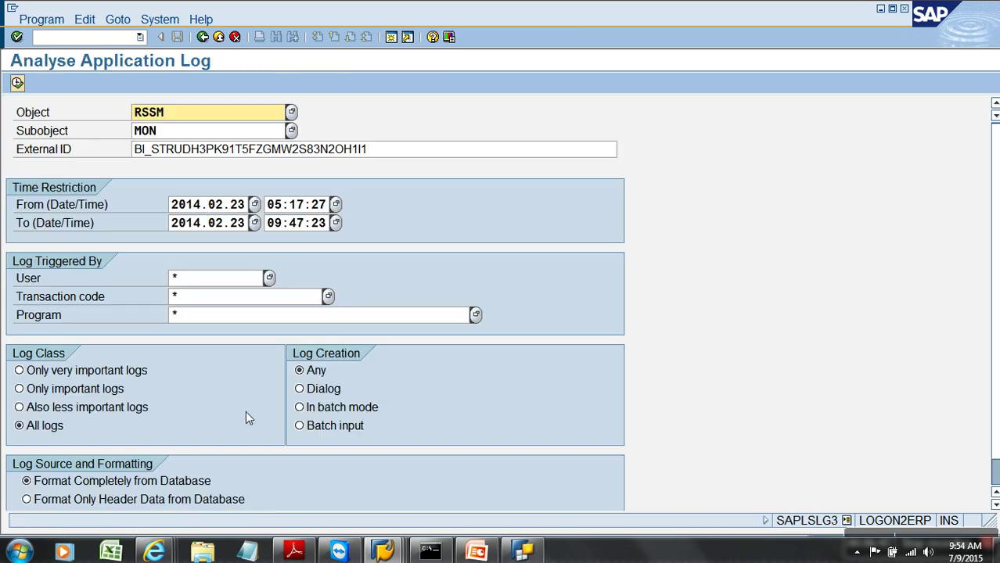
pyautogui.click(202, 37)
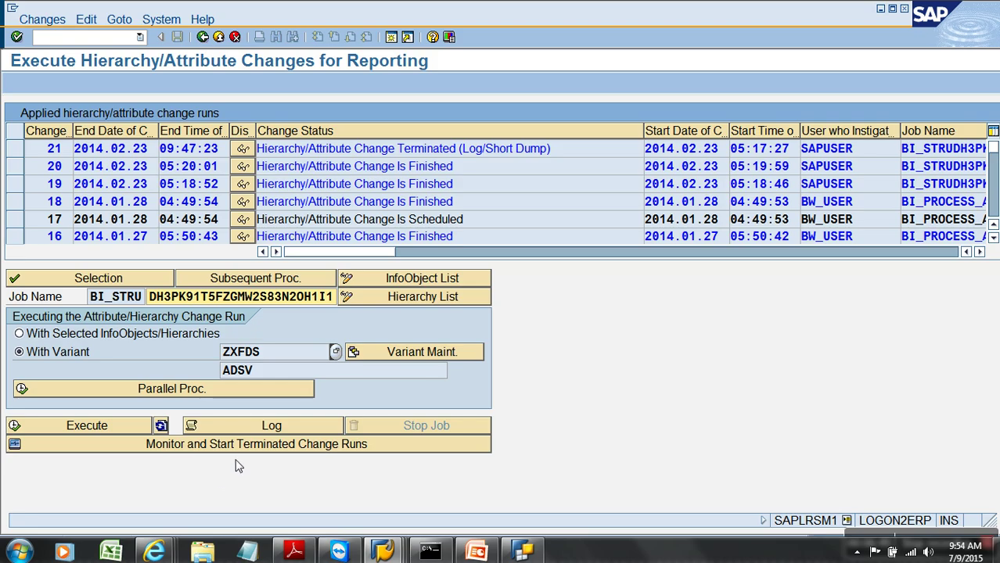
# Step: Acknowledge the scheduled job and examine the terminated runs and the characteristics to be activated in the change run monitor
pyautogui.click(195, 447)
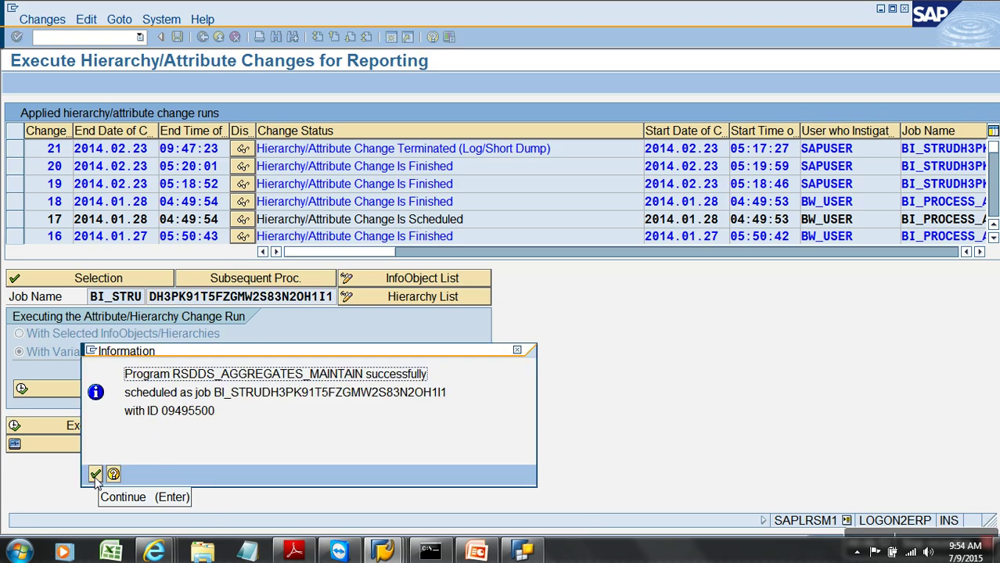
pyautogui.moveTo(215, 393); pyautogui.dragTo(458, 389)
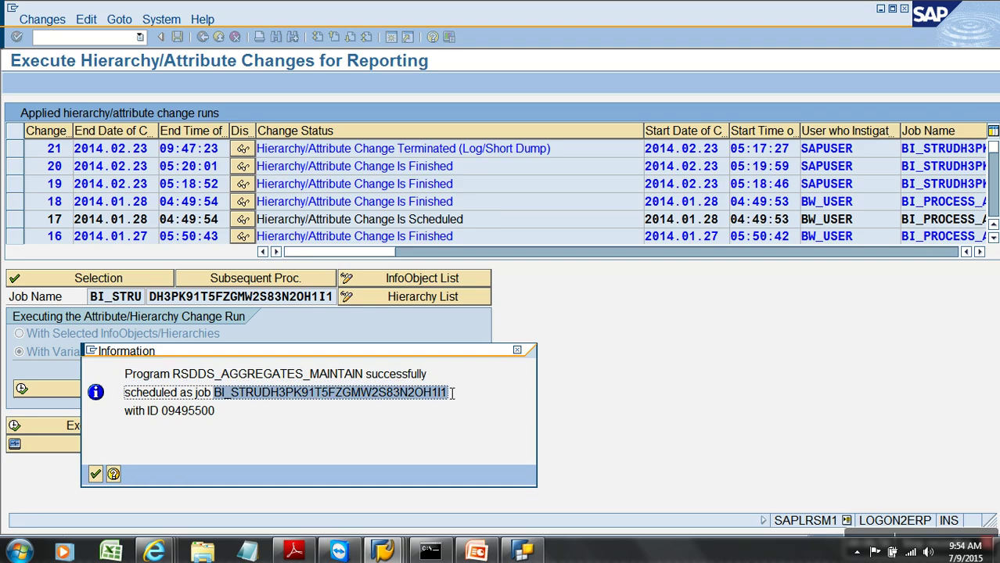
pyautogui.click(98, 474)
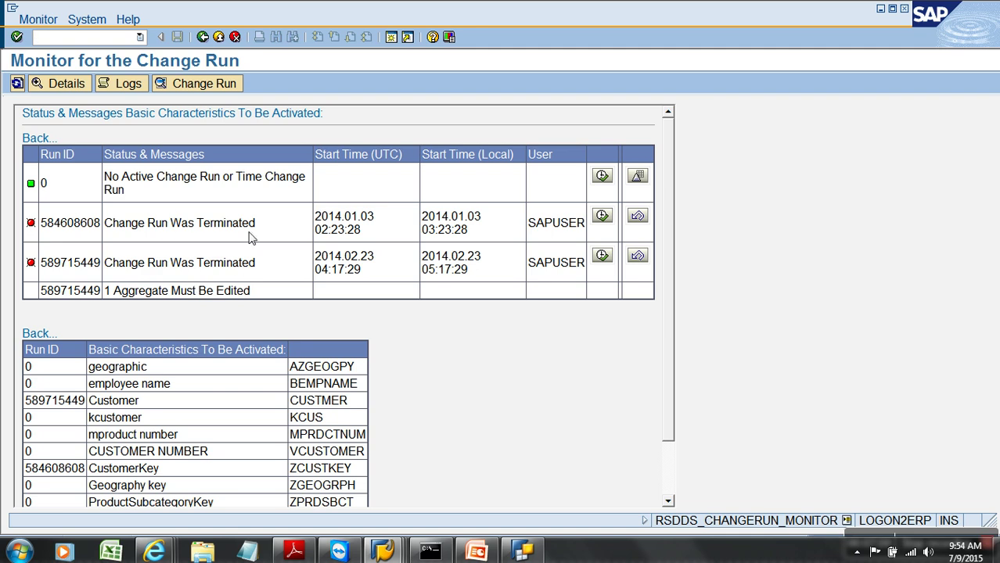
pyautogui.scroll(-2, 251, 242)
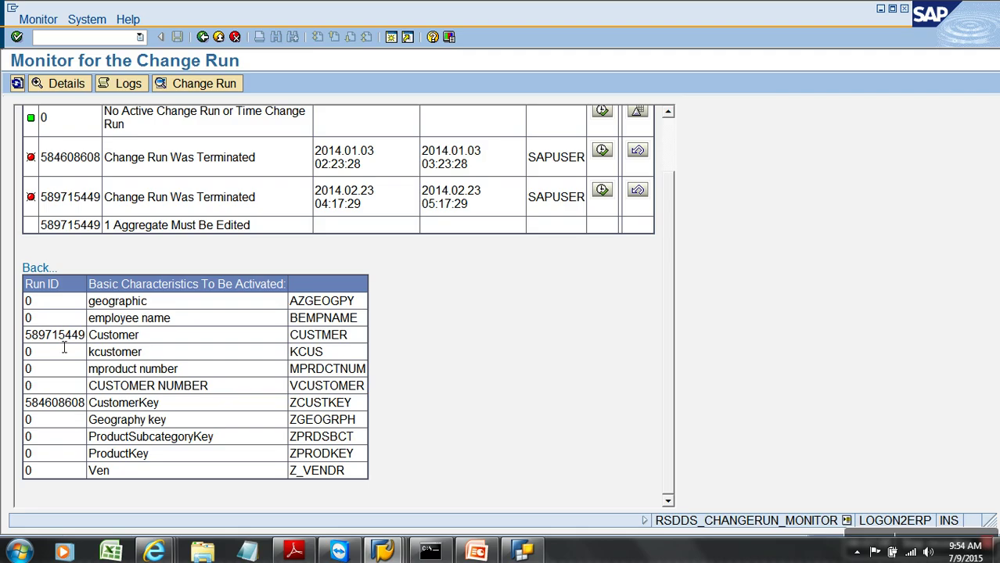
pyautogui.moveTo(55, 344); pyautogui.dragTo(131, 343)
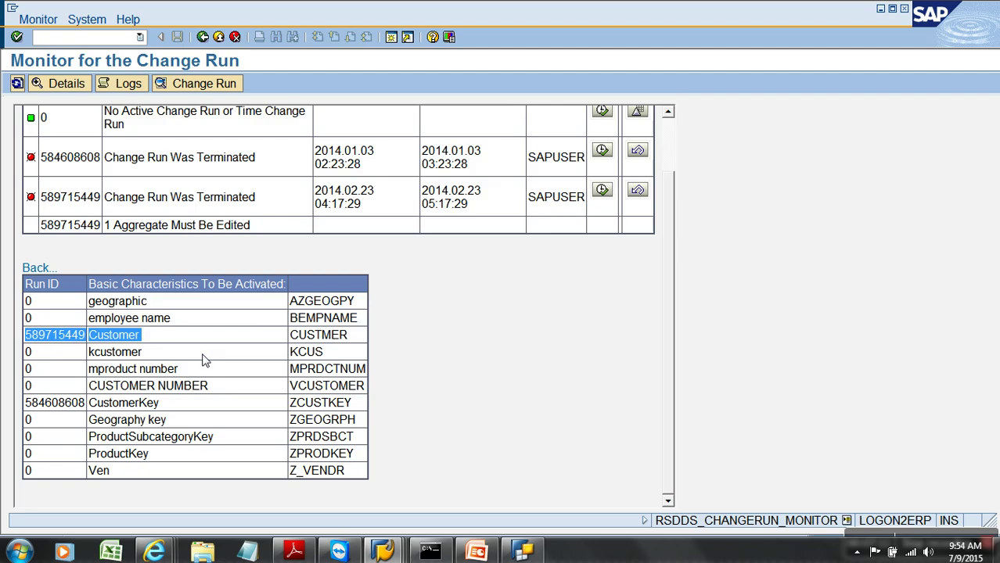
pyautogui.scroll(2, 205, 360)
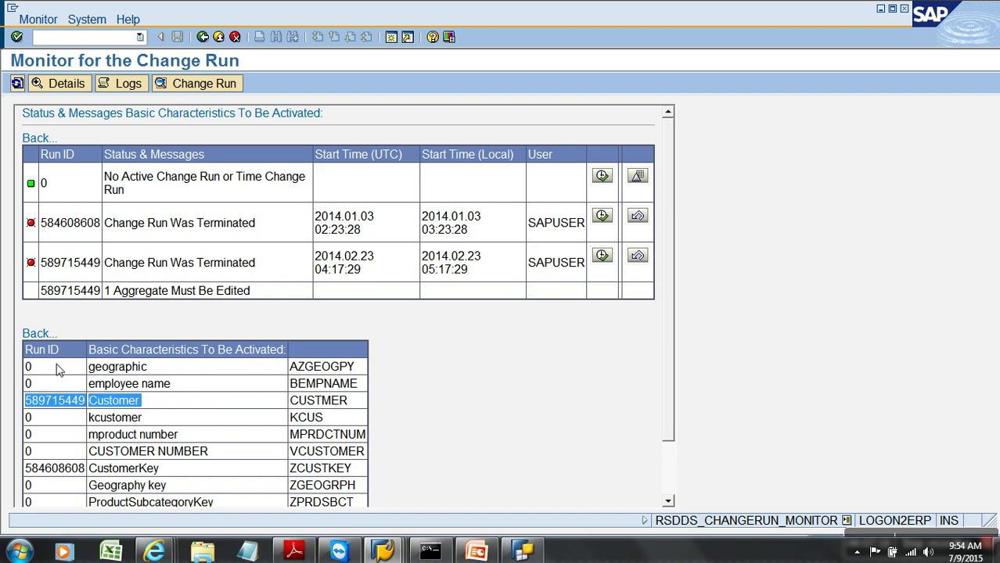
pyautogui.click(63, 404)
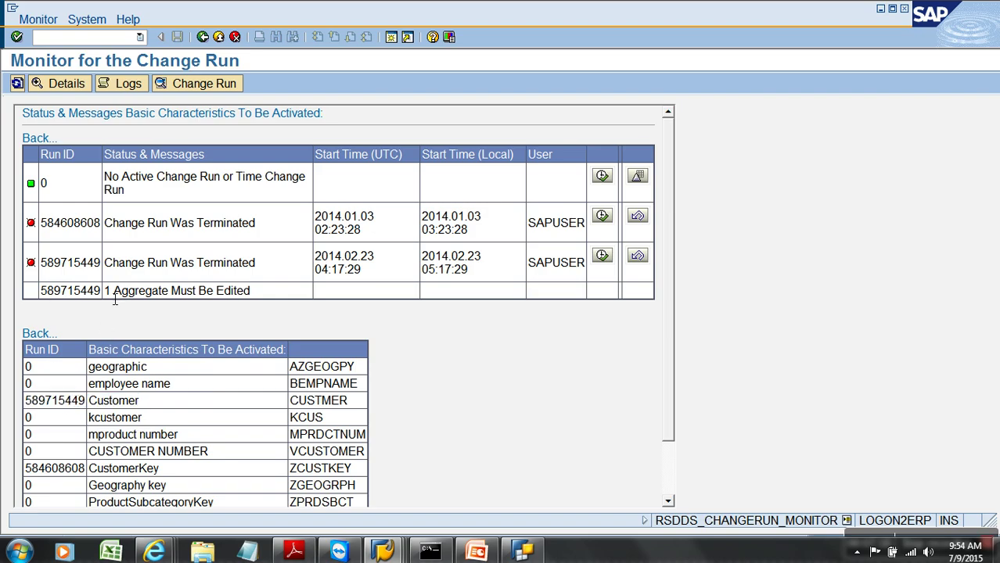
pyautogui.moveTo(114, 291); pyautogui.dragTo(254, 291)
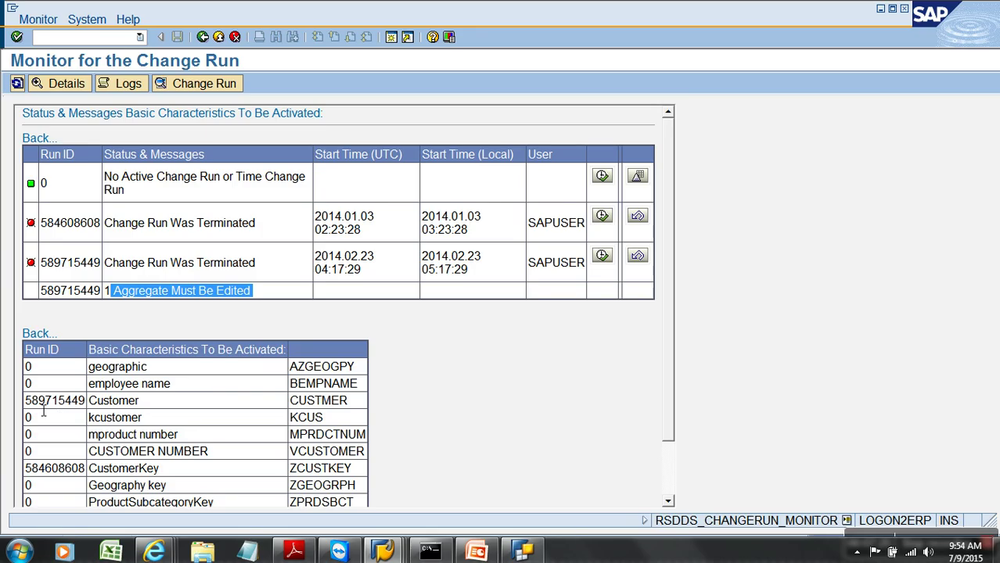
# Step: Copy the run ID of the Customer characteristic, 589715449, and display the monitor details of that change run
pyautogui.moveTo(25, 400)
pyautogui.mouseDown()
pyautogui.moveTo(88, 403)
pyautogui.moveTo(32, 406)
pyautogui.mouseUp()
pyautogui.hotkey('ctrl', 'c')
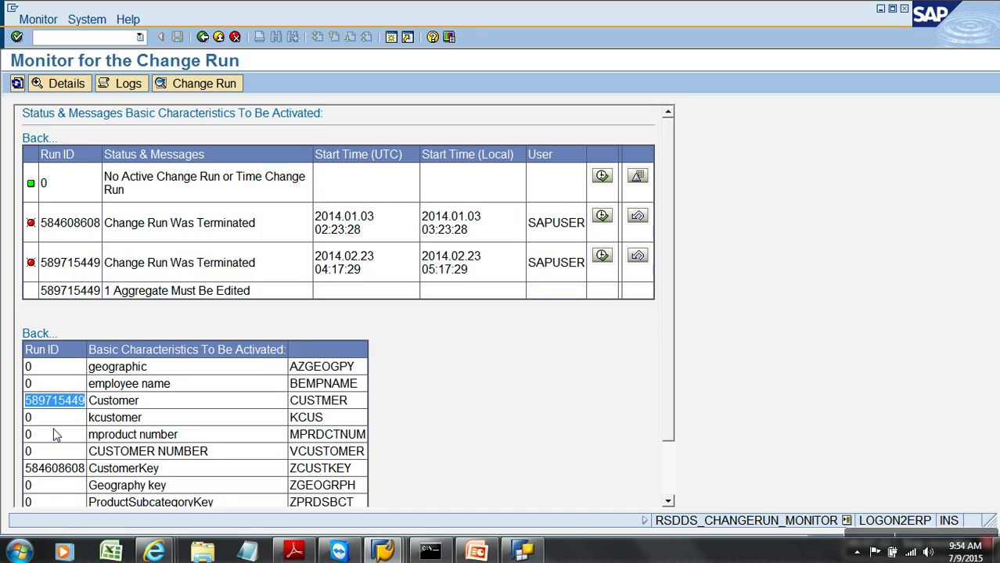
pyautogui.click(205, 83)
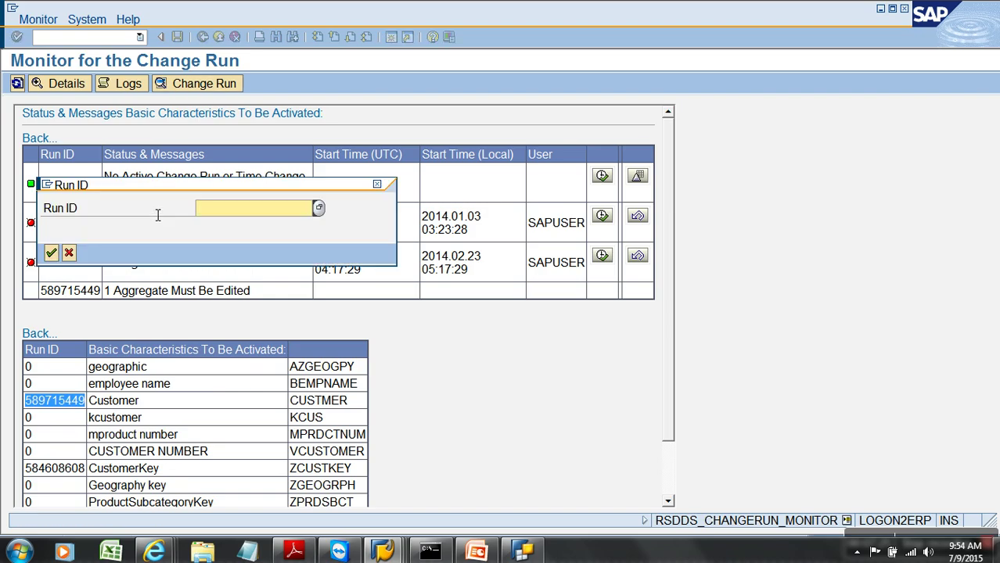
pyautogui.hotkey('ctrl', 'v')
pyautogui.click(51, 253)
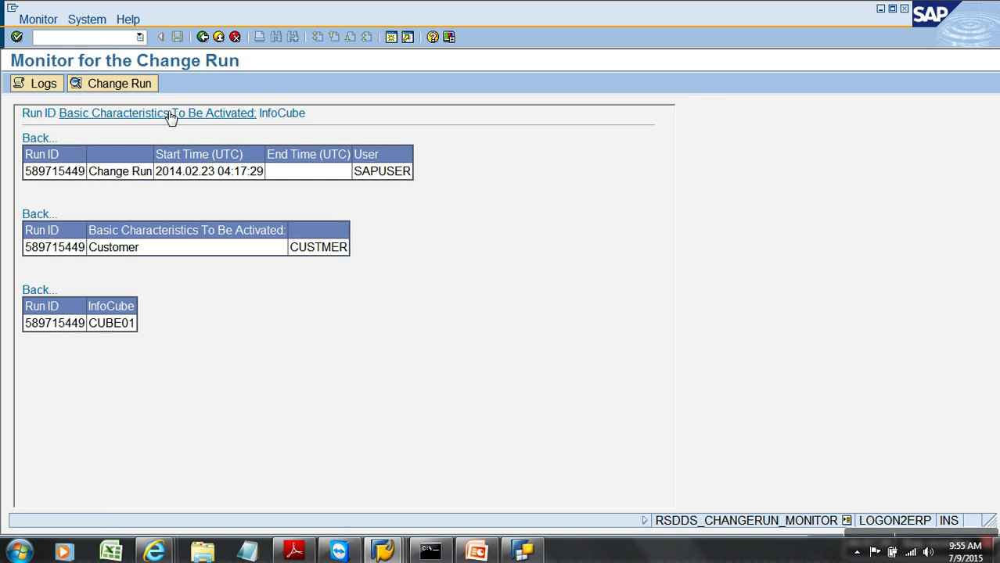
# Step: Display the Change Run process logs with the default log selection and expand both log entries with their messages
pyautogui.click(43, 84)
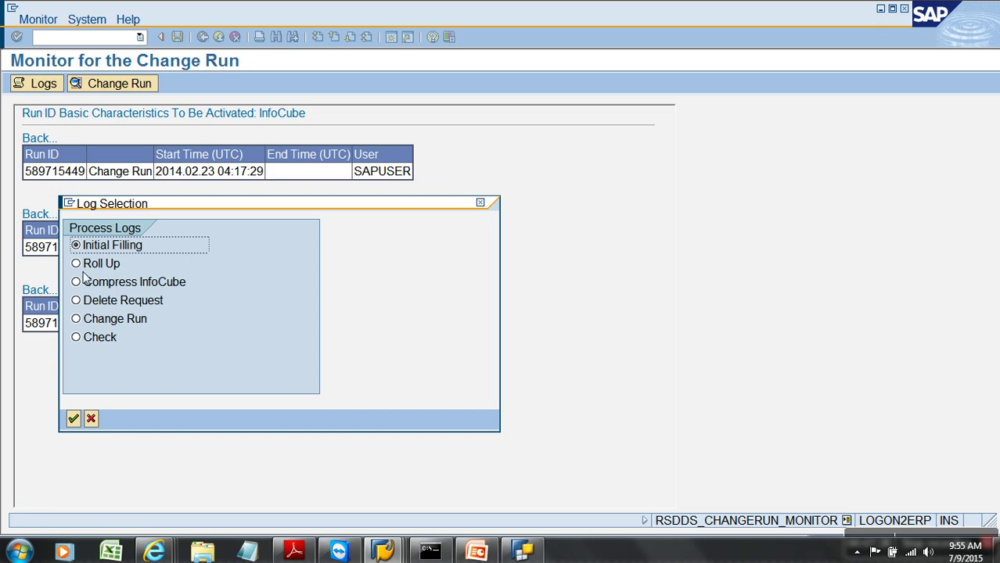
pyautogui.click(96, 318)
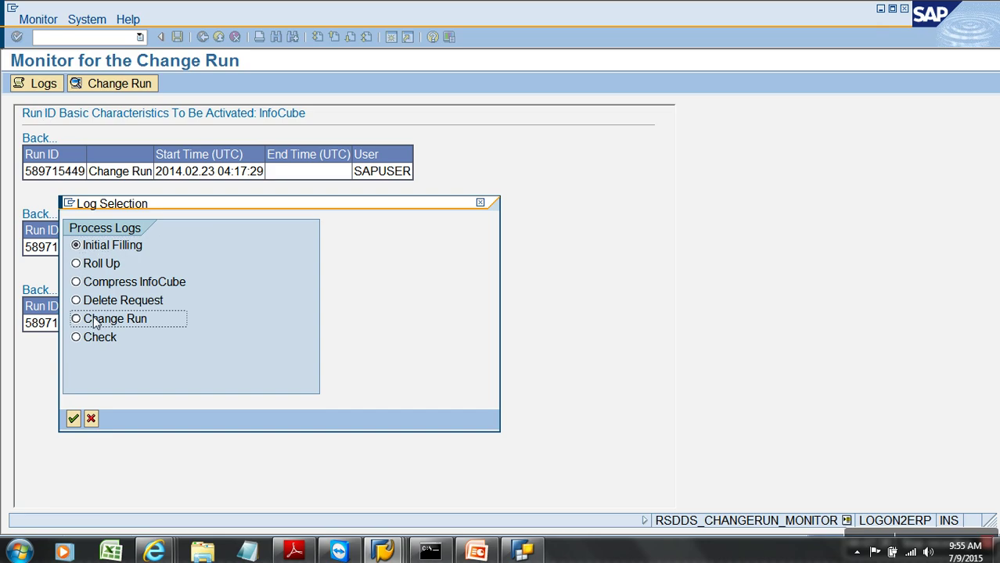
pyautogui.click(73, 419)
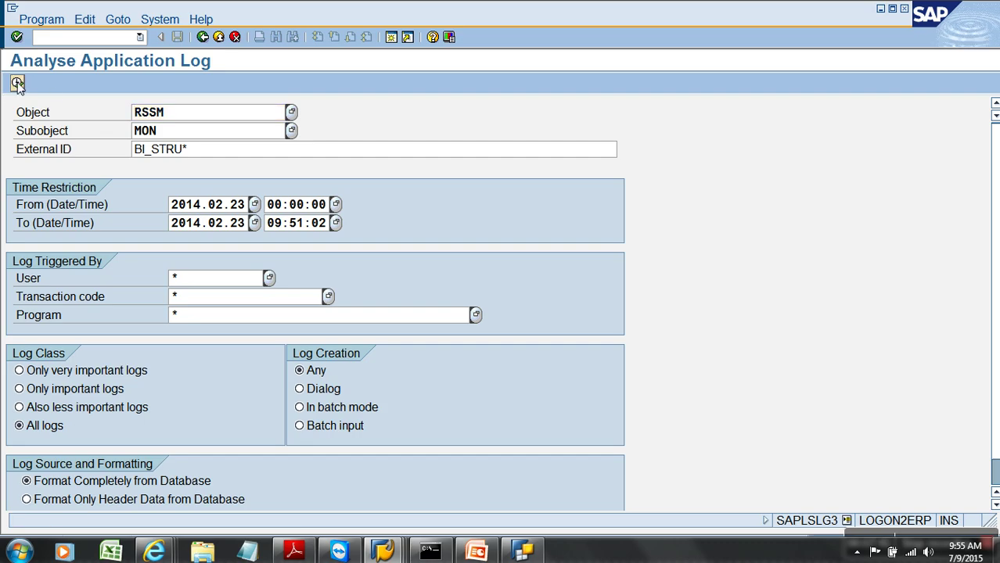
pyautogui.click(17, 83)
pyautogui.click(15, 143)
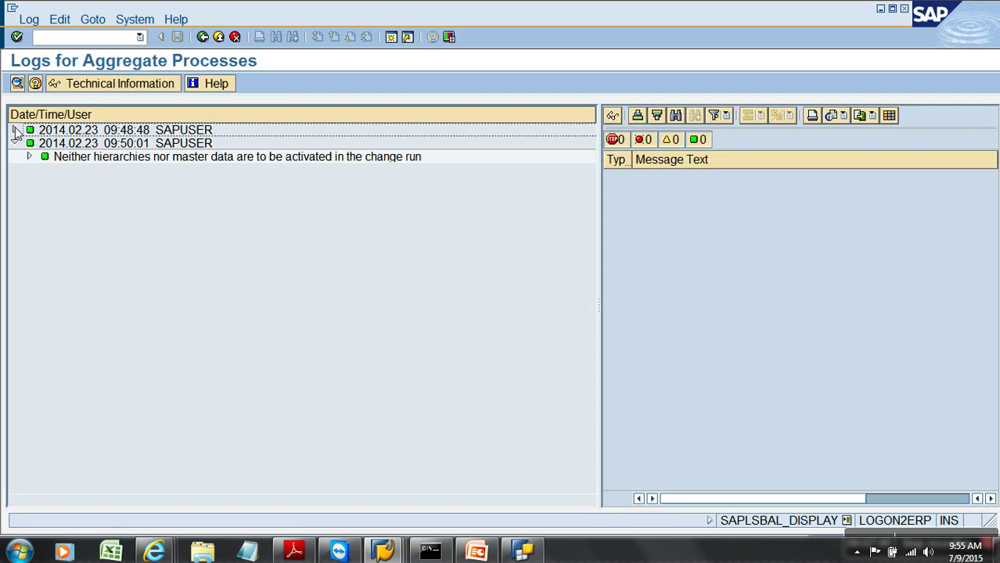
pyautogui.click(14, 129)
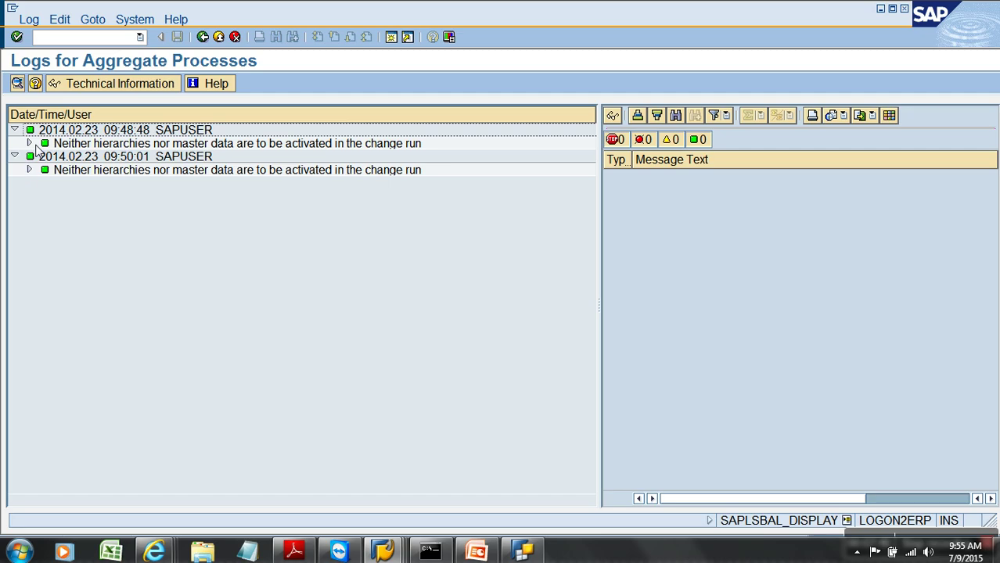
pyautogui.click(29, 144)
pyautogui.click(29, 171)
# Step: Open the Data Warehousing Workbench modeling area and expand the Char Catalog of Qbex Info Area among the InfoObjects
pyautogui.click(102, 41)
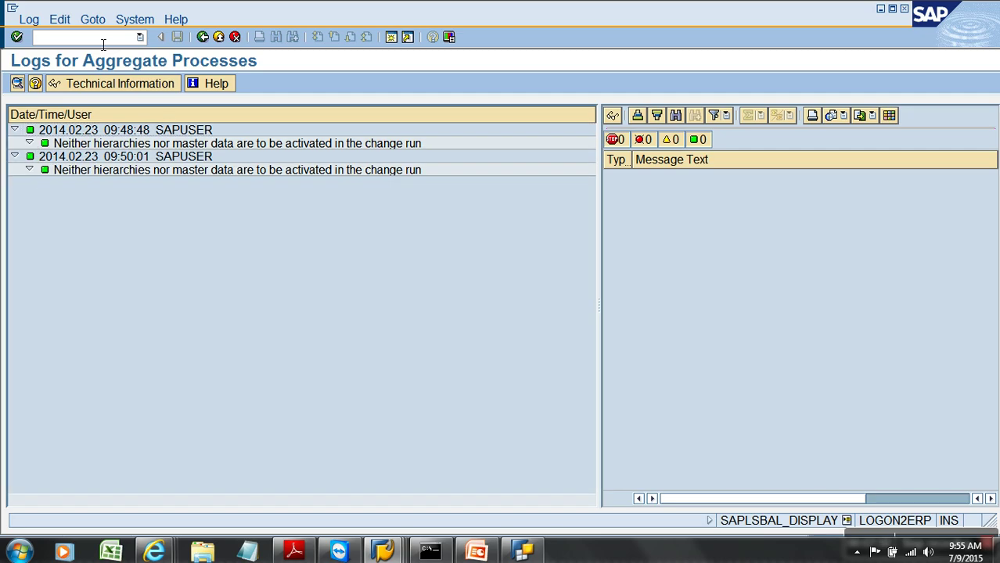
pyautogui.press('Return')
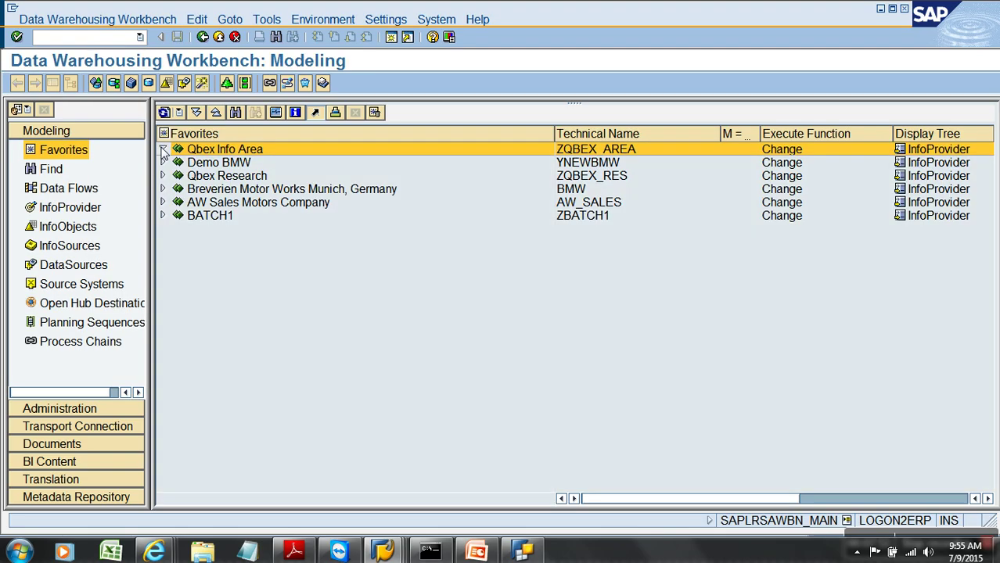
pyautogui.click(162, 150)
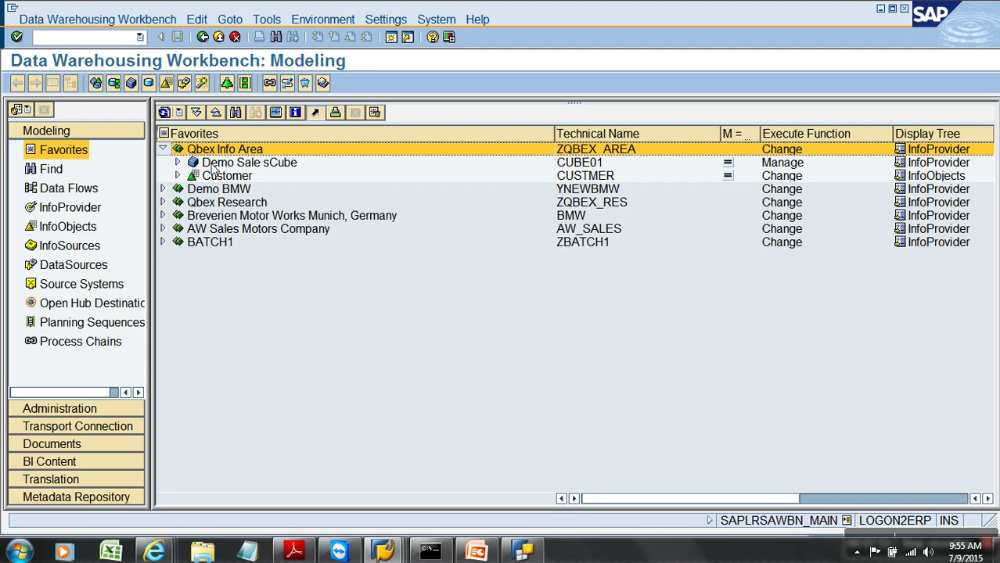
pyautogui.click(79, 226)
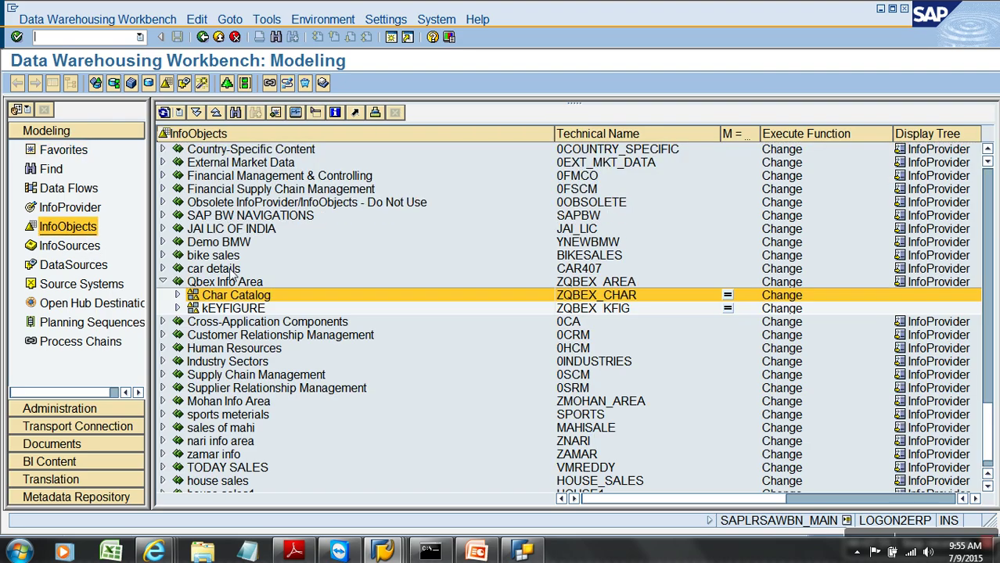
pyautogui.click(178, 296)
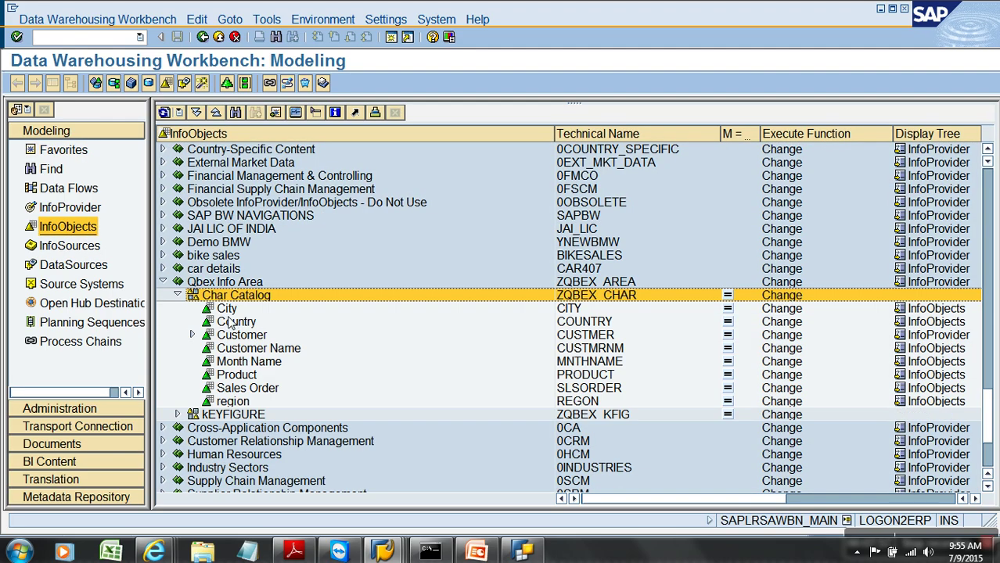
# Step: Open master data maintenance for the Customer characteristic, acknowledge the message and leave its selection screen
pyautogui.click(244, 336)
pyautogui.rightClick(246, 336)
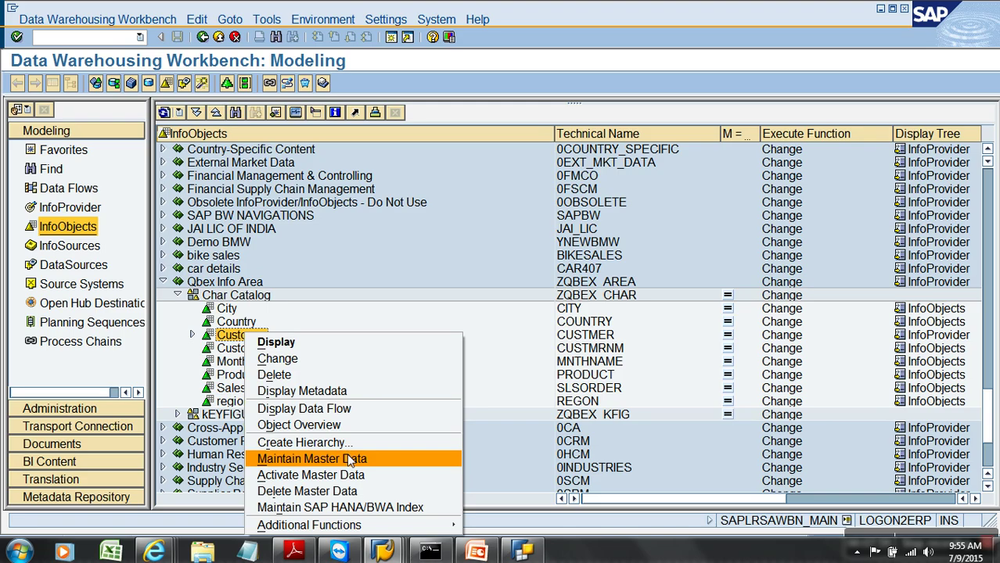
pyautogui.click(337, 387)
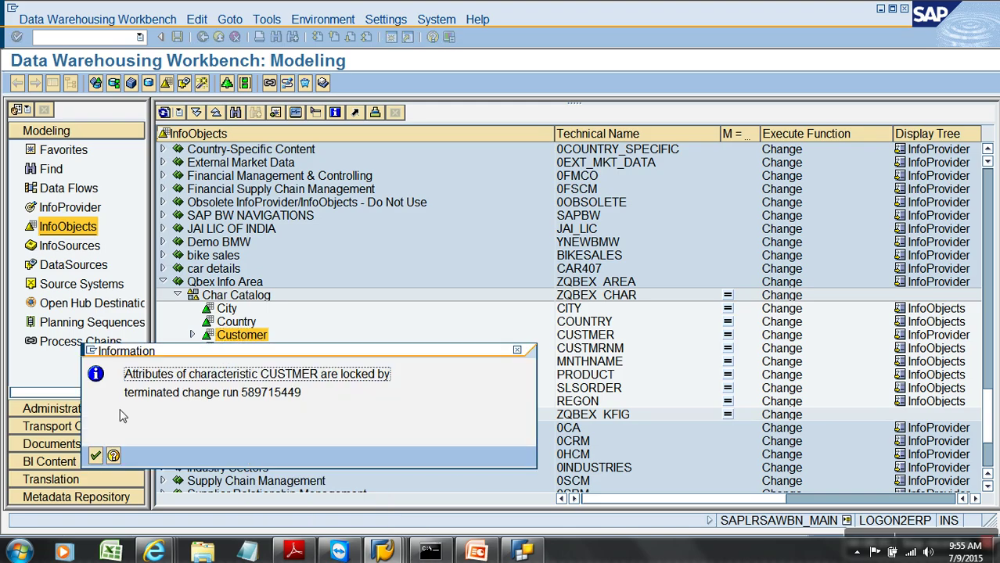
pyautogui.click(96, 456)
pyautogui.click(21, 82)
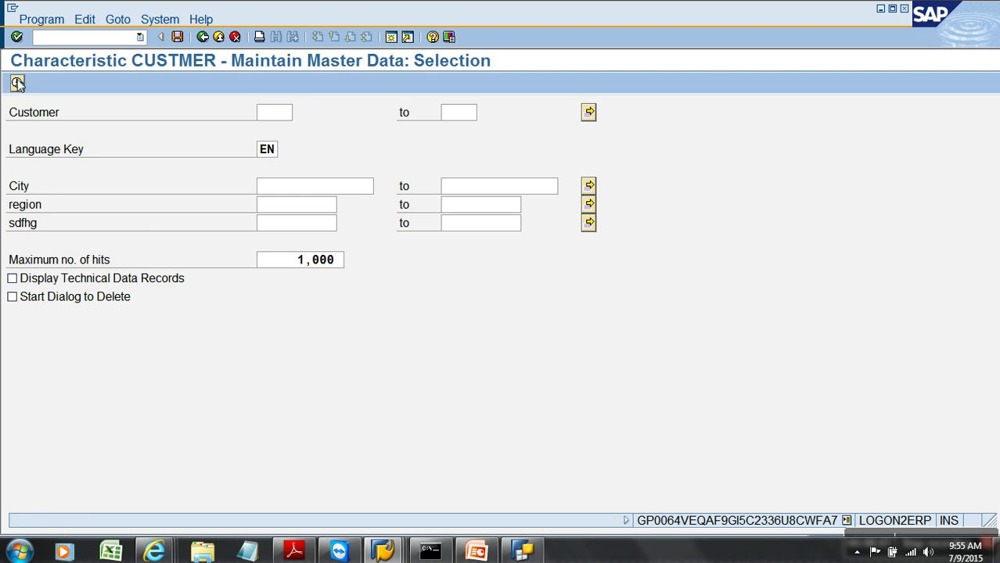
pyautogui.click(219, 38)
pyautogui.click(219, 38)
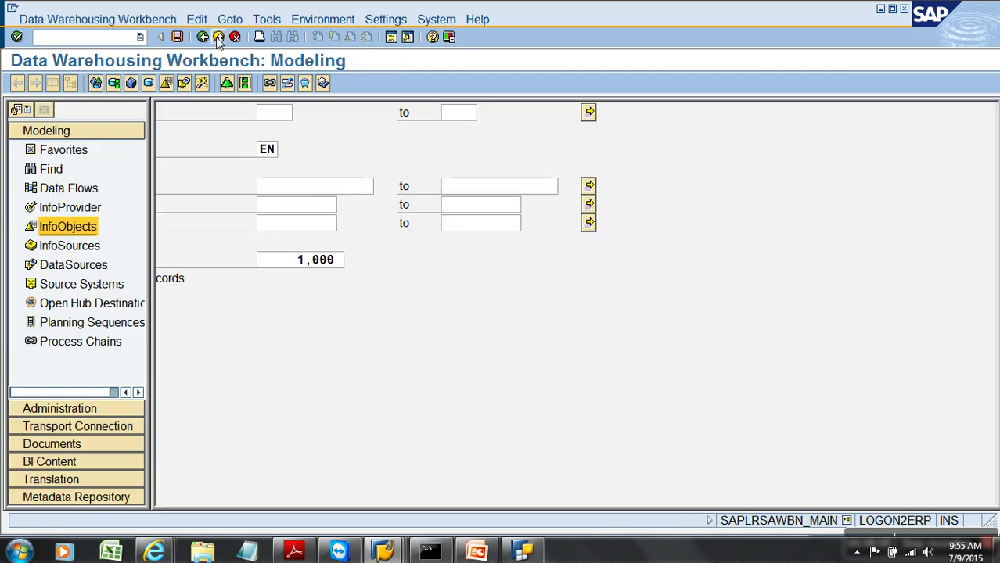
# Step: Open aggregate maintenance for Demo Sale sCube from the favorites and list the data stored in aggregate ZNAV
pyautogui.click(78, 150)
pyautogui.rightClick(252, 167)
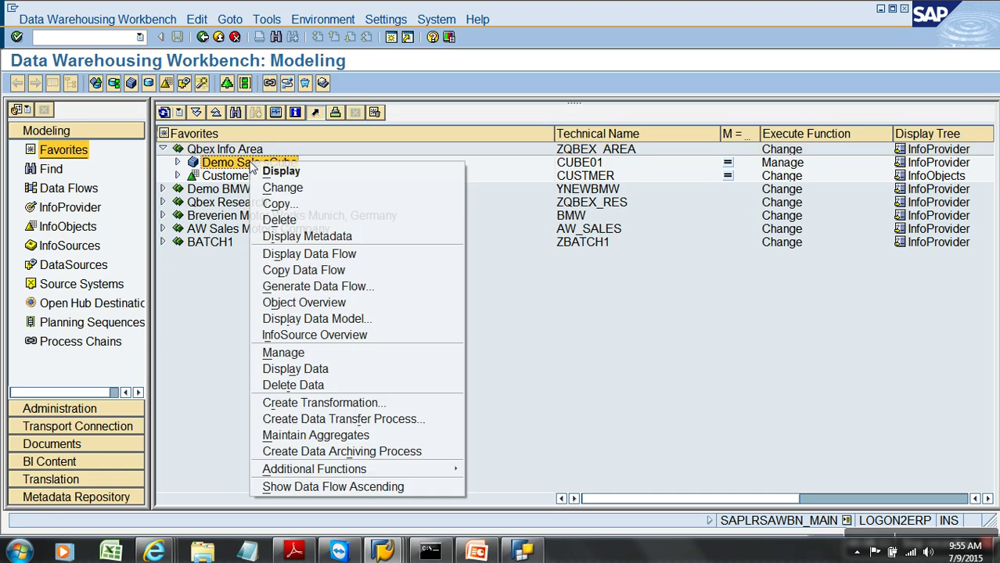
pyautogui.click(351, 438)
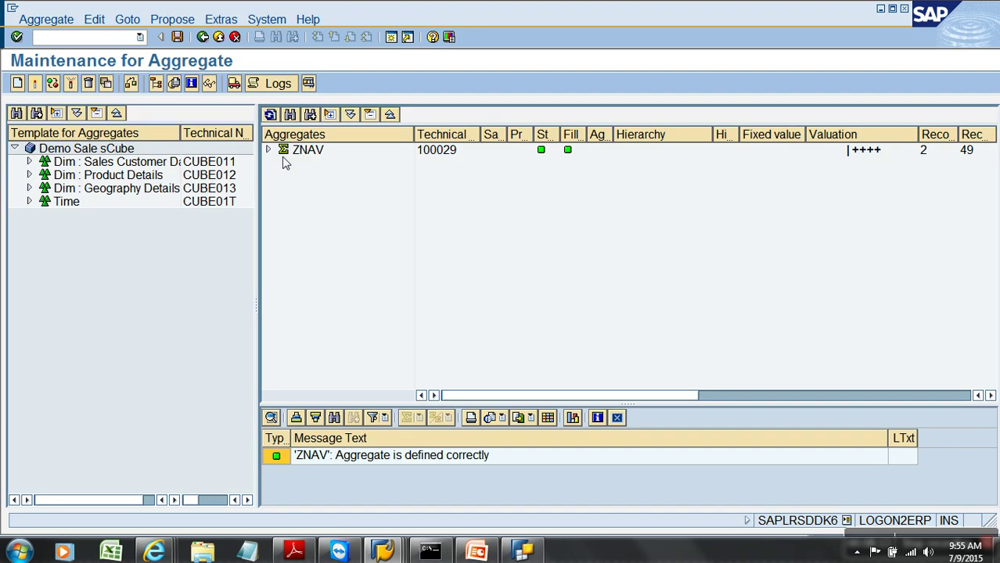
pyautogui.click(302, 150)
pyautogui.click(209, 83)
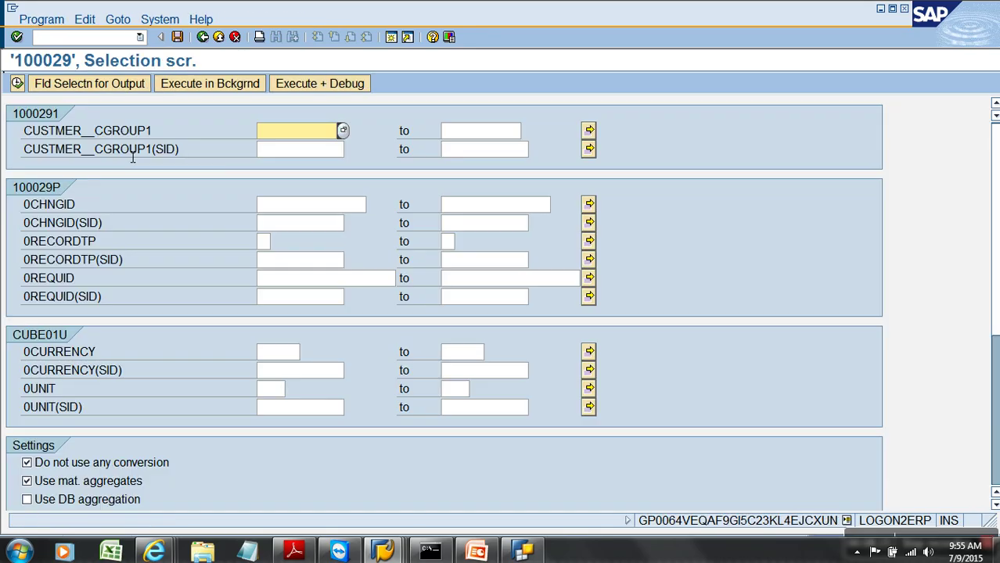
pyautogui.click(104, 85)
pyautogui.click(348, 83)
pyautogui.click(17, 83)
pyautogui.click(17, 83)
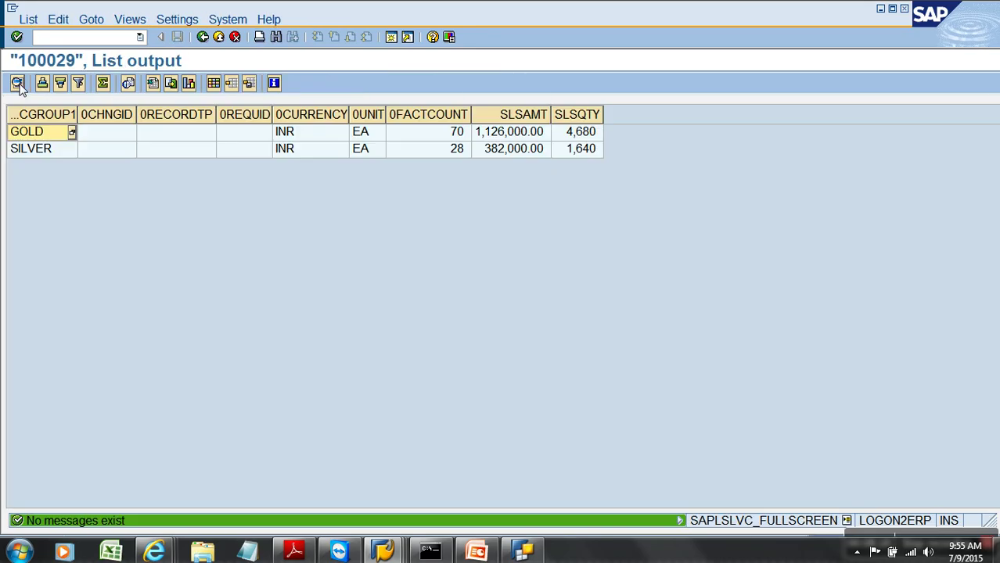
# Step: Switch to the CUBE01 list output, run the cube data selection again and examine the sdfhg values of customers C200 and C300
pyautogui.click(383, 551)
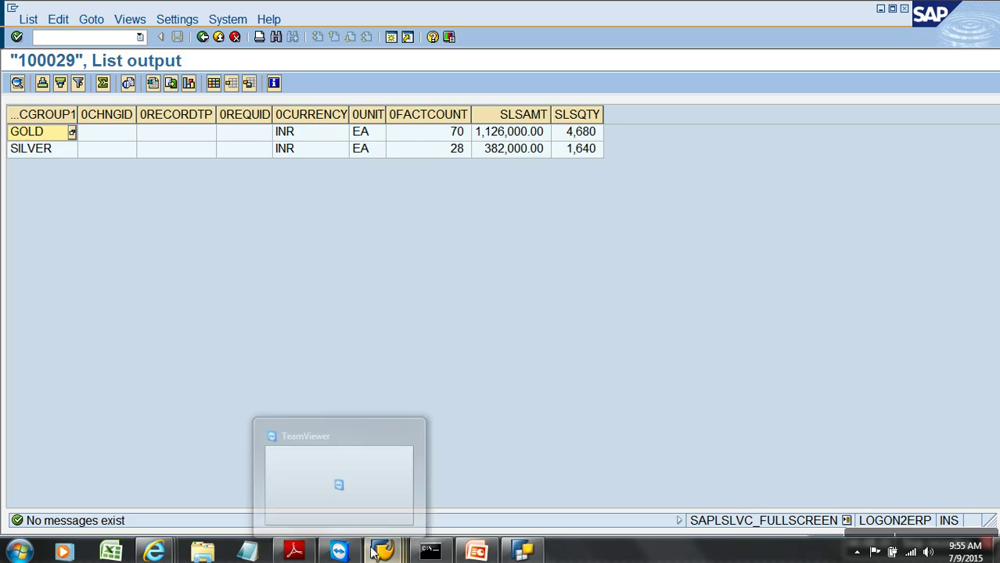
pyautogui.click(632, 489)
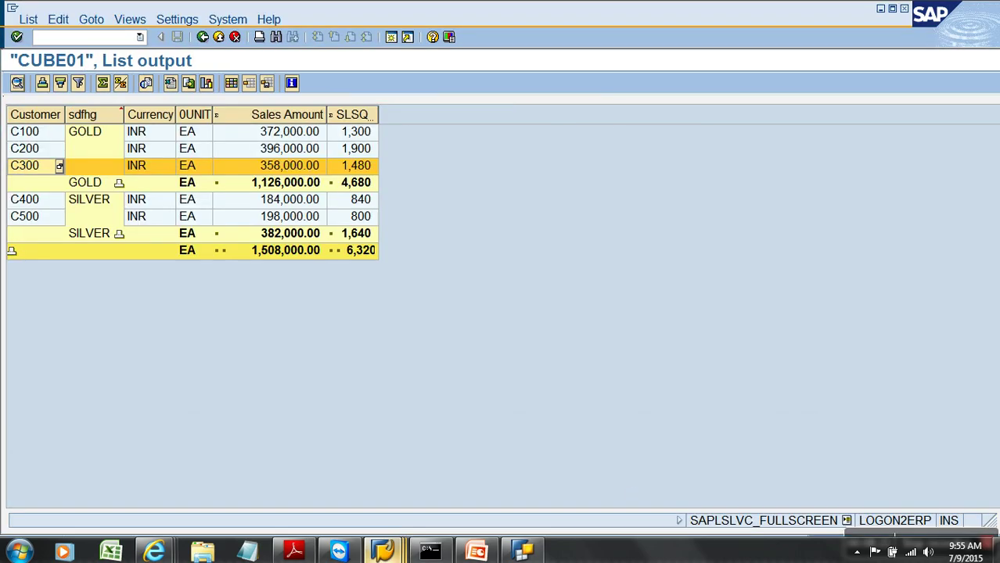
pyautogui.click(102, 39)
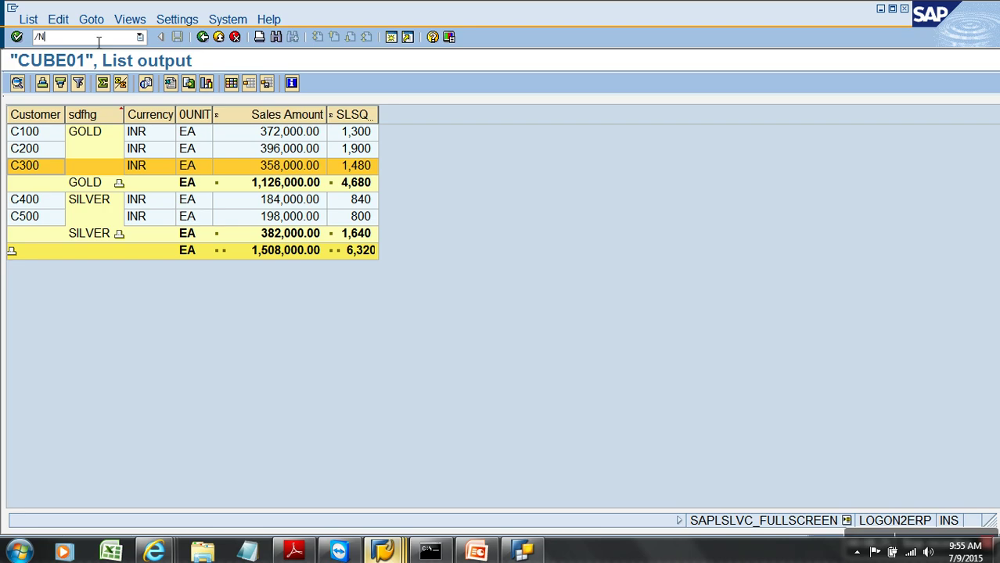
pyautogui.click(202, 36)
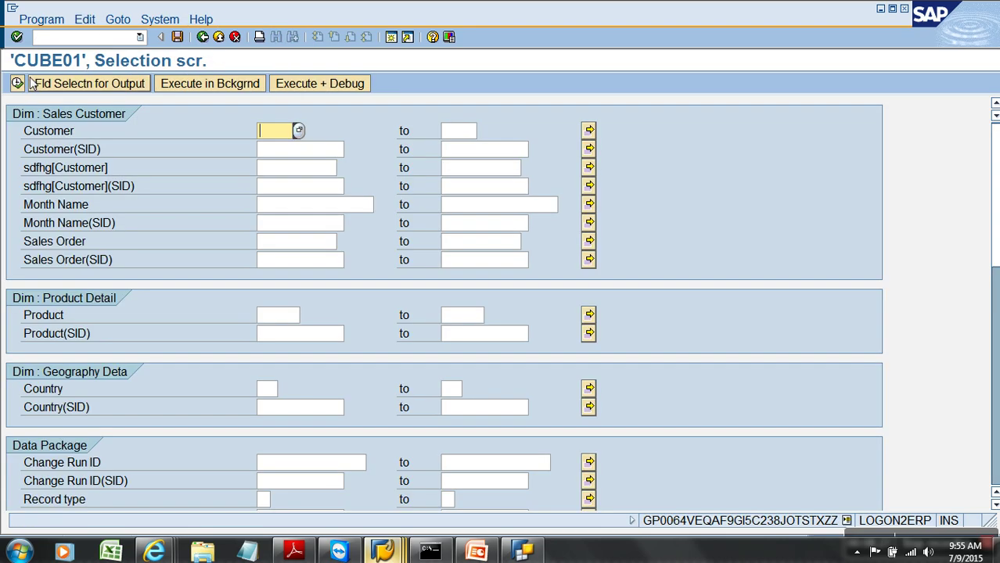
pyautogui.click(17, 83)
pyautogui.click(106, 149)
pyautogui.click(106, 167)
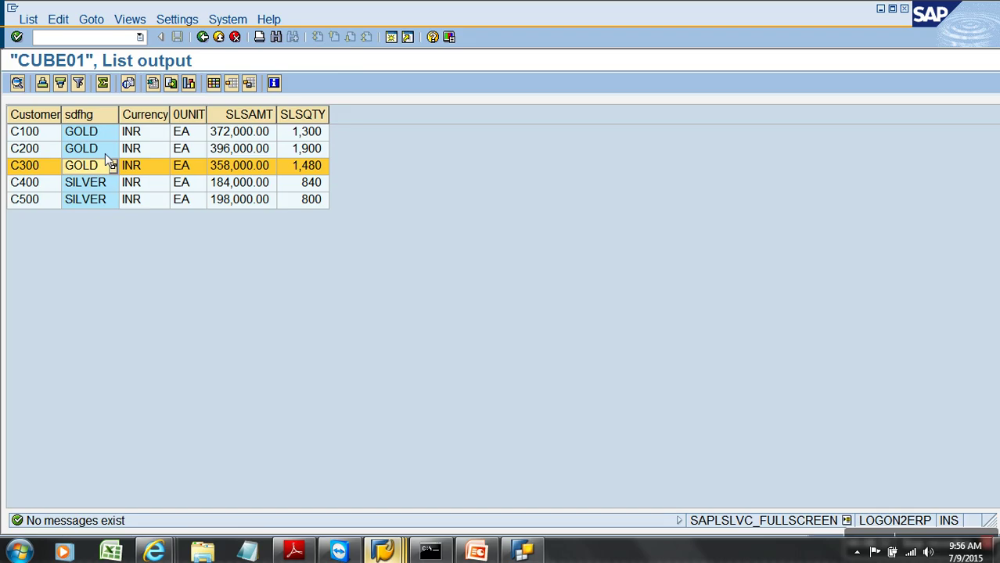
# Step: Leave the cube data, try to maintain the Customer master data from the Char Catalog InfoObjects and acknowledge the message
pyautogui.click(202, 36)
pyautogui.click(202, 37)
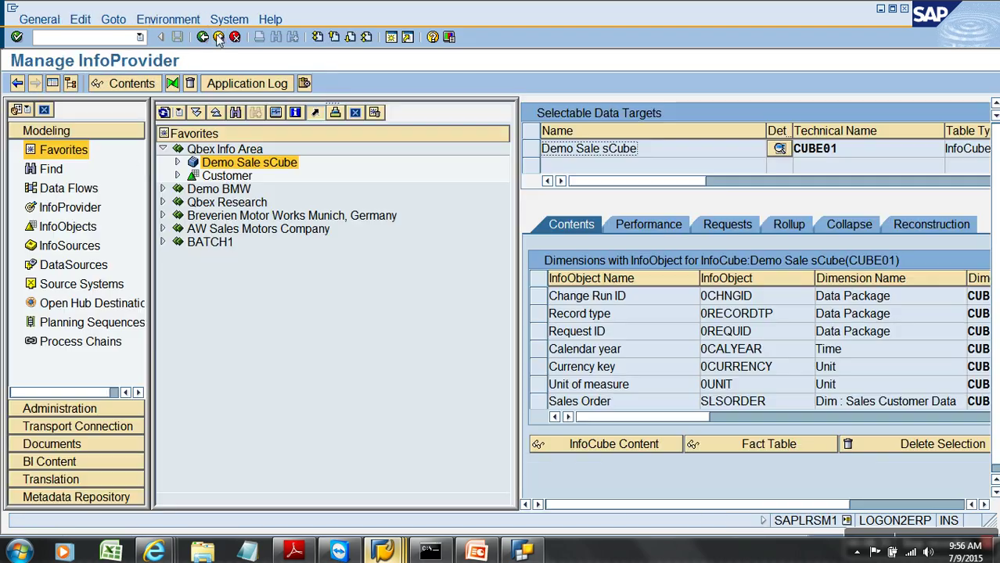
pyautogui.click(72, 227)
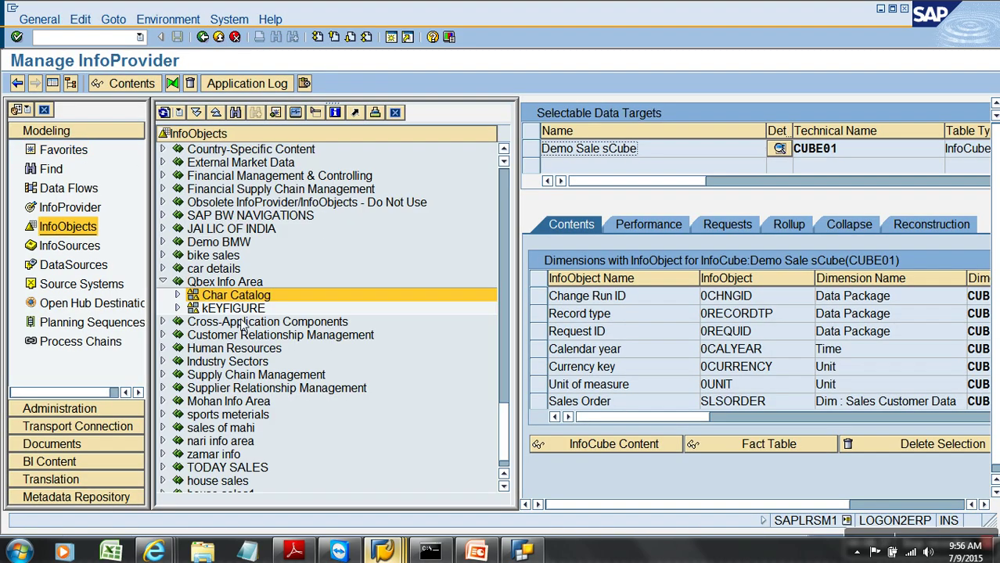
pyautogui.click(177, 296)
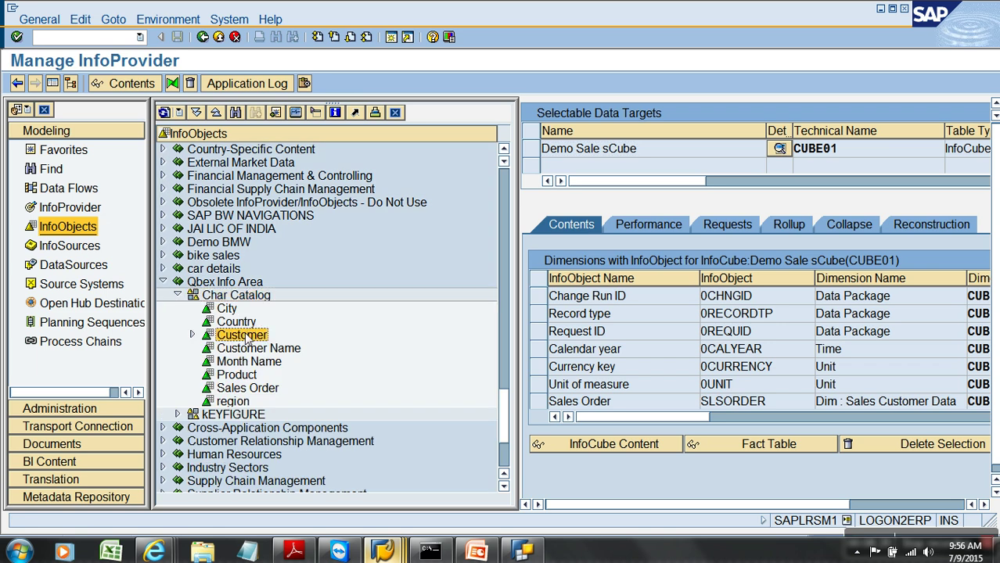
pyautogui.rightClick(248, 335)
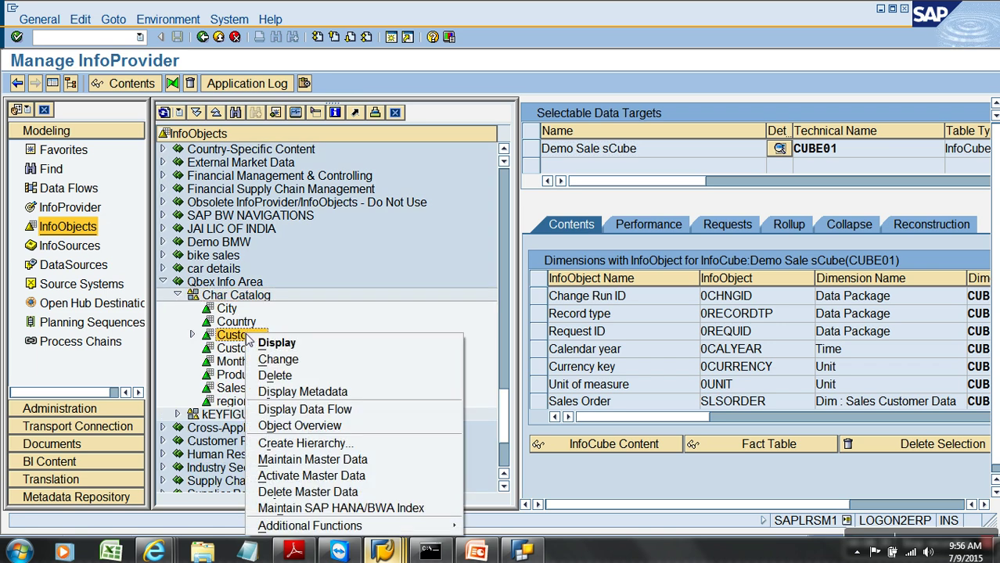
pyautogui.click(308, 461)
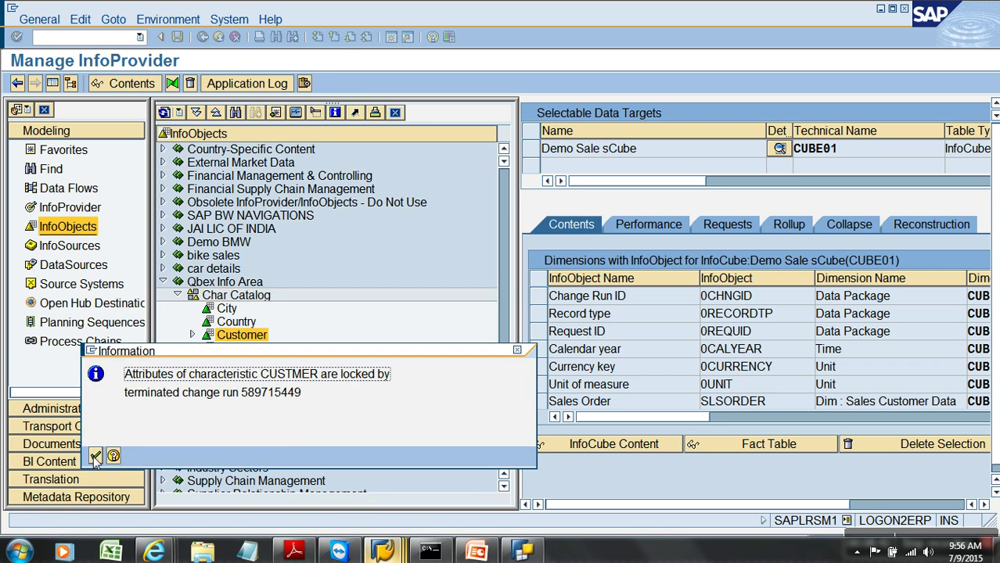
pyautogui.click(95, 458)
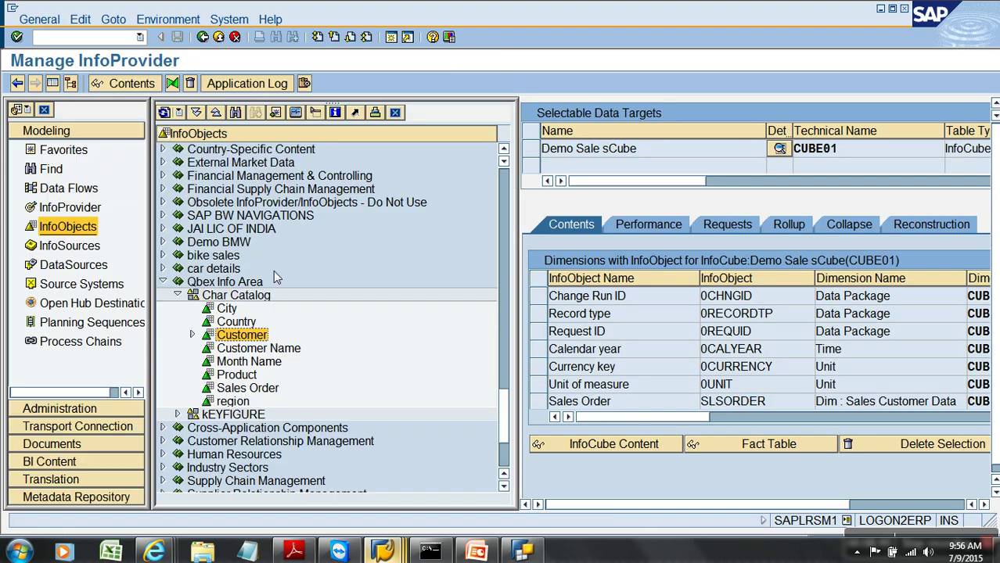
# Step: Display the contents of the Customer master data table /BIC/PCUSTMER and mark the entries from C100 to C400
pyautogui.doubleClick(259, 337)
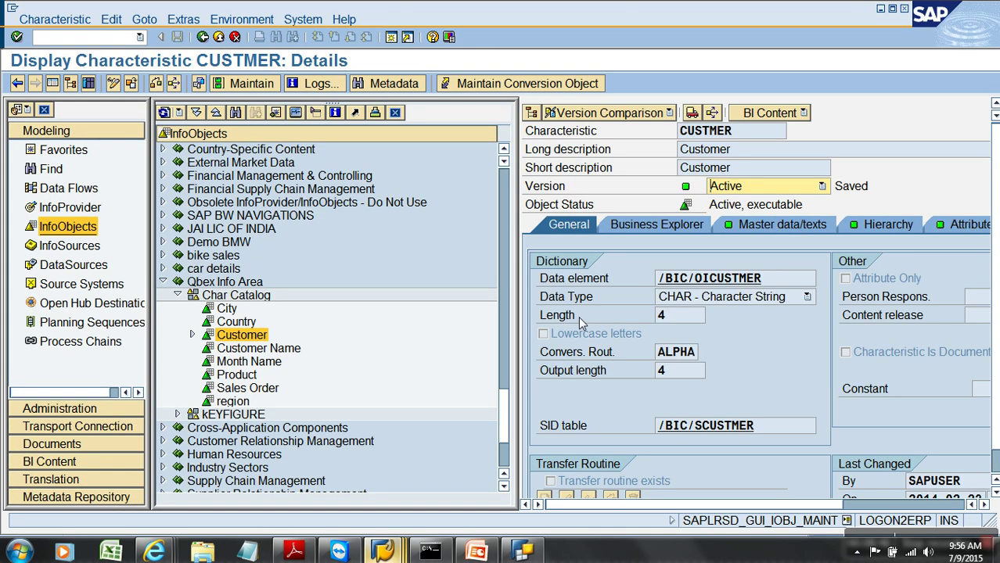
pyautogui.click(785, 229)
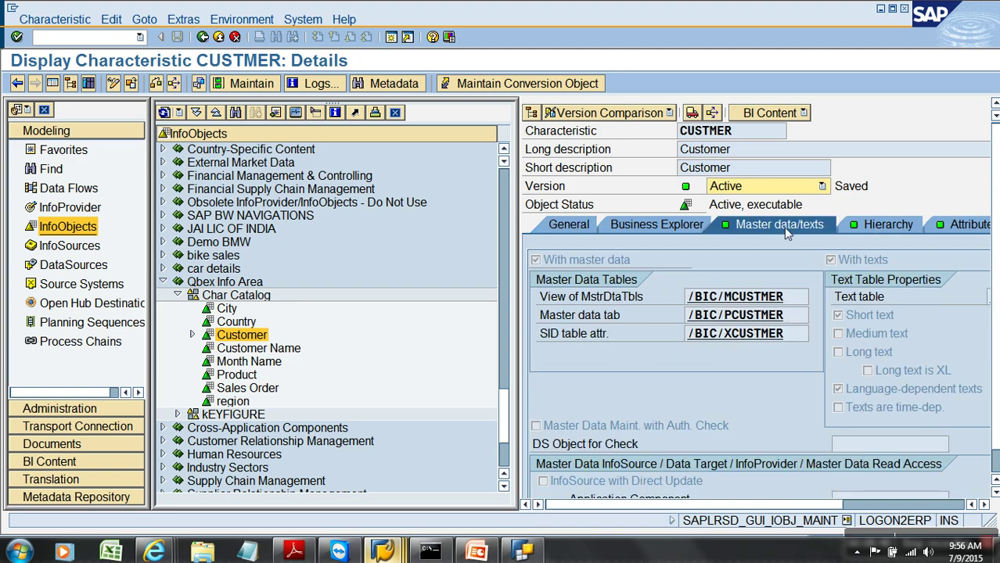
pyautogui.doubleClick(739, 315)
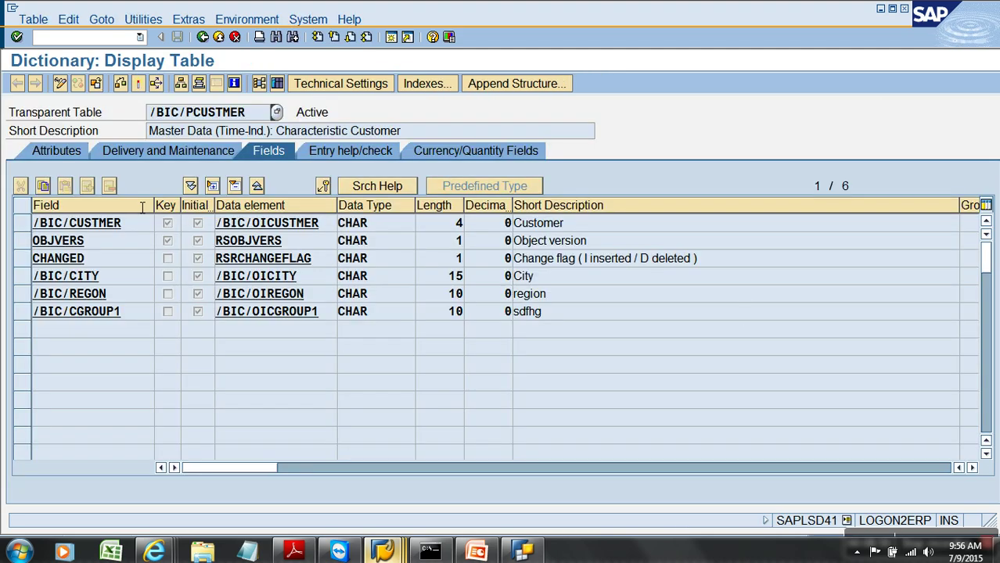
pyautogui.click(277, 83)
pyautogui.press('F8')
pyautogui.moveTo(33, 157); pyautogui.dragTo(48, 267)
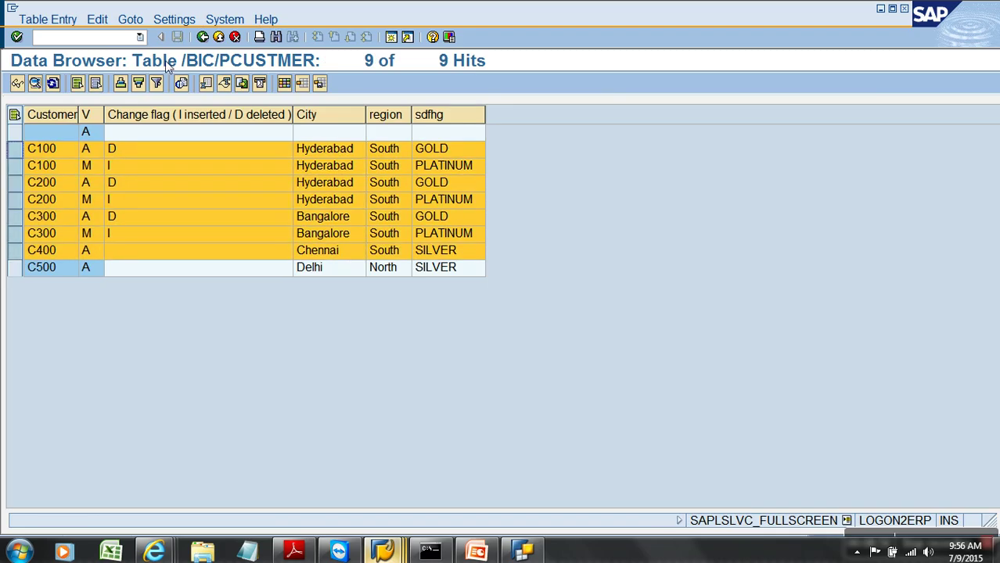
# Step: List the /BIC/PCUSTMER entries again and display the details of the version M records of C100, C200 and C300
pyautogui.click(202, 39)
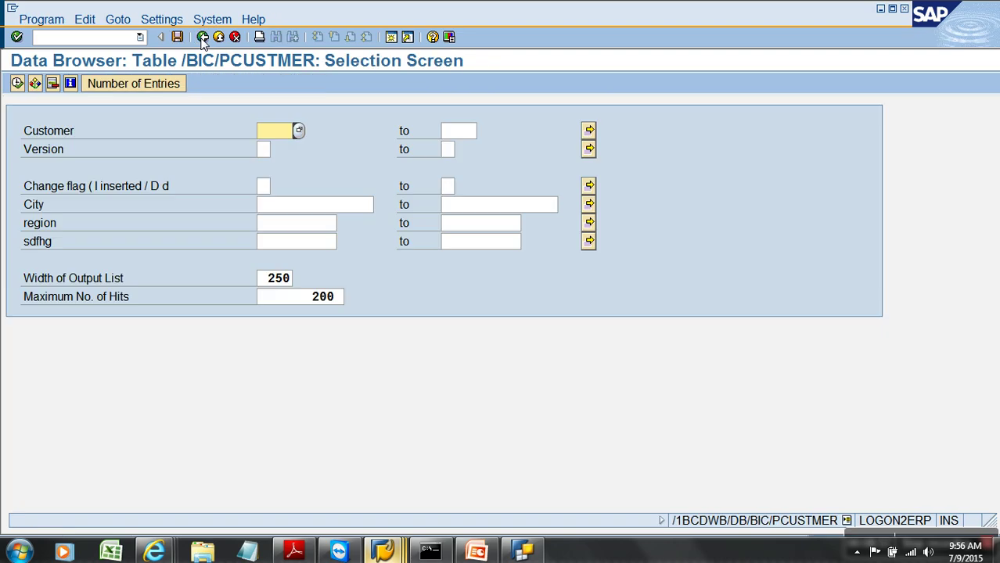
pyautogui.click(18, 85)
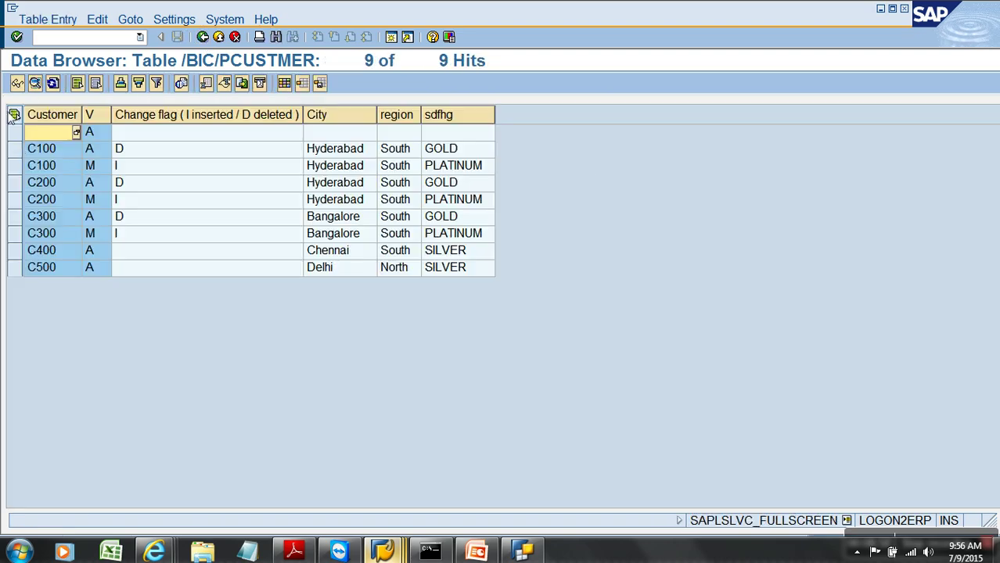
pyautogui.click(14, 167)
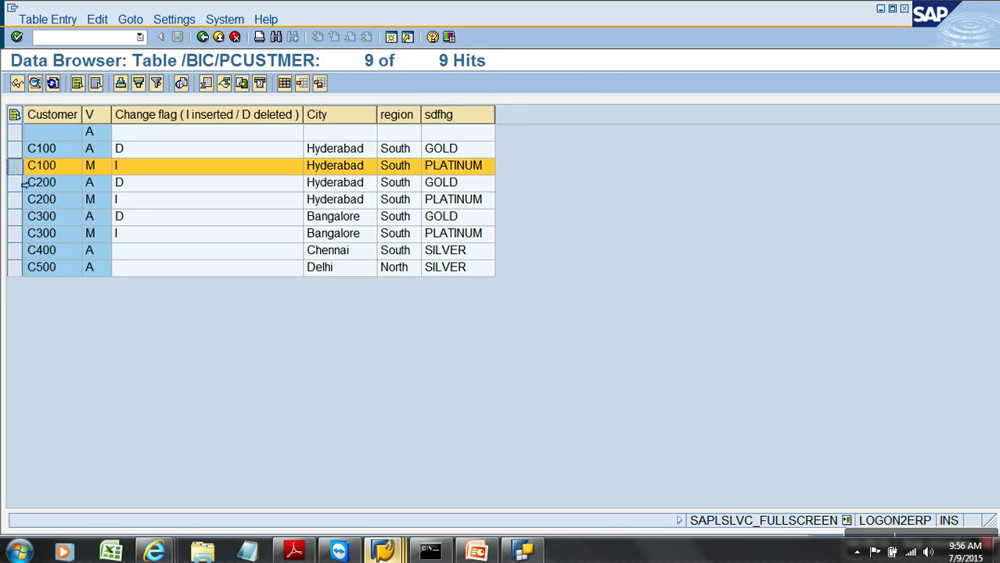
pyautogui.keyDown('ctrl'); pyautogui.click(13, 201); pyautogui.keyUp('ctrl')
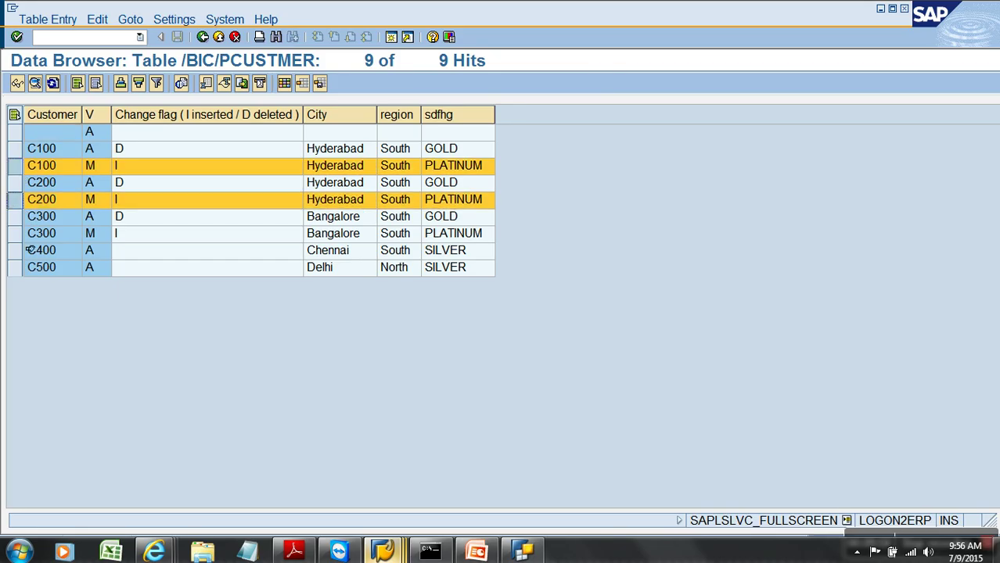
pyautogui.keyDown('ctrl'); pyautogui.click(15, 237); pyautogui.keyUp('ctrl')
pyautogui.click(17, 83)
# Step: Debug the display of the C100 version M record with /H, set the code field to DELE and continue execution
pyautogui.click(85, 39)
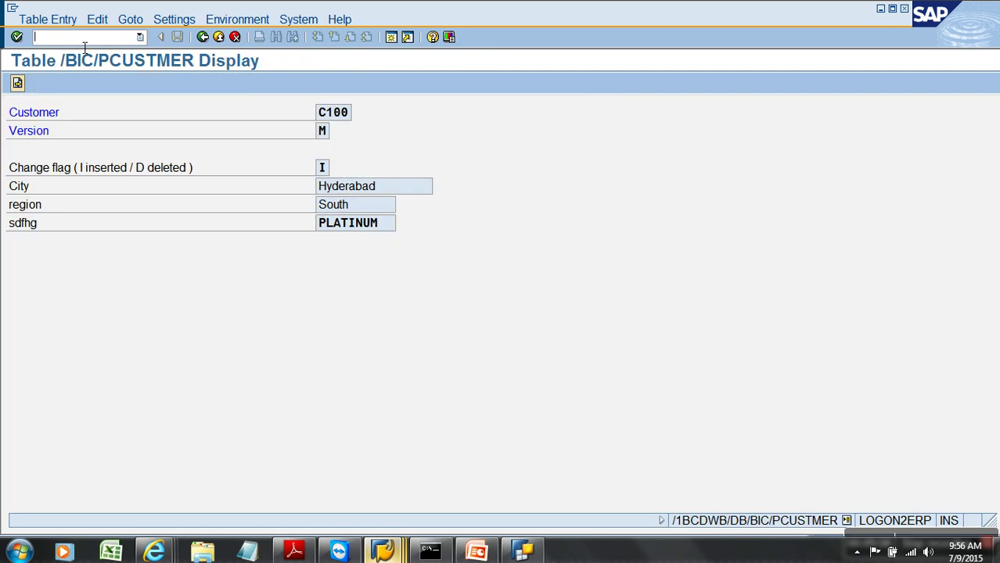
pyautogui.write('/H')
pyautogui.press('Return')
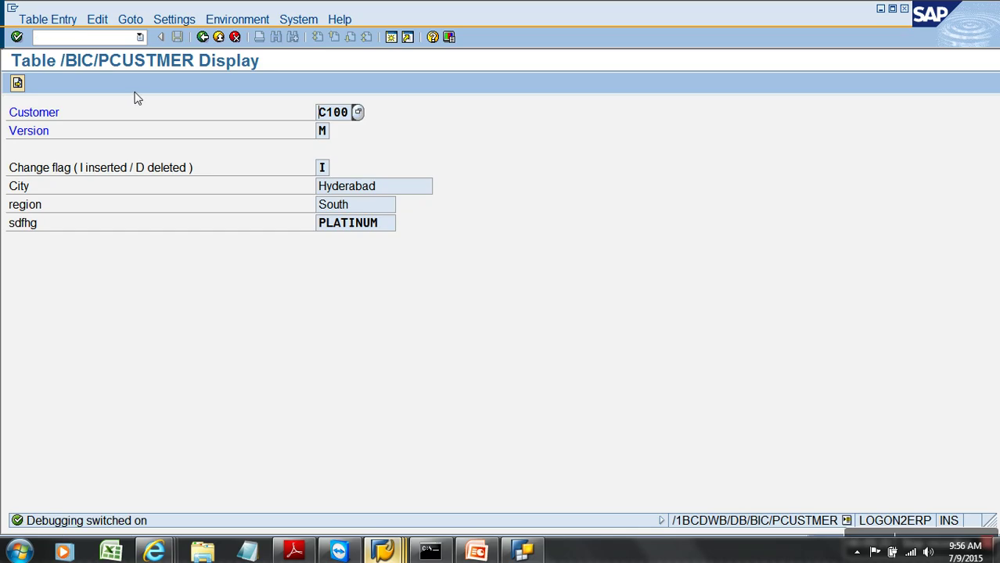
pyautogui.doubleClick(167, 167)
pyautogui.doubleClick(117, 278)
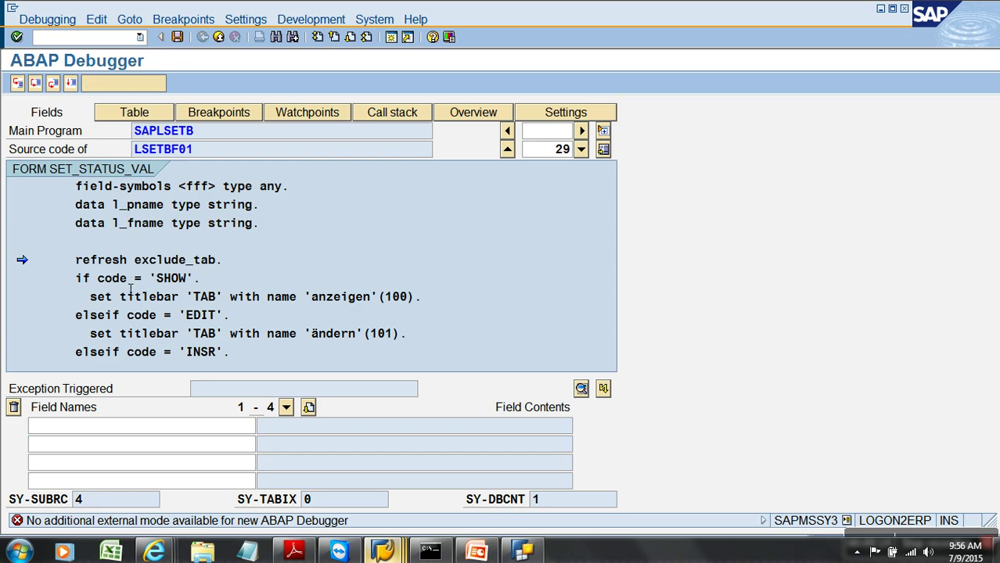
pyautogui.write('ELE')
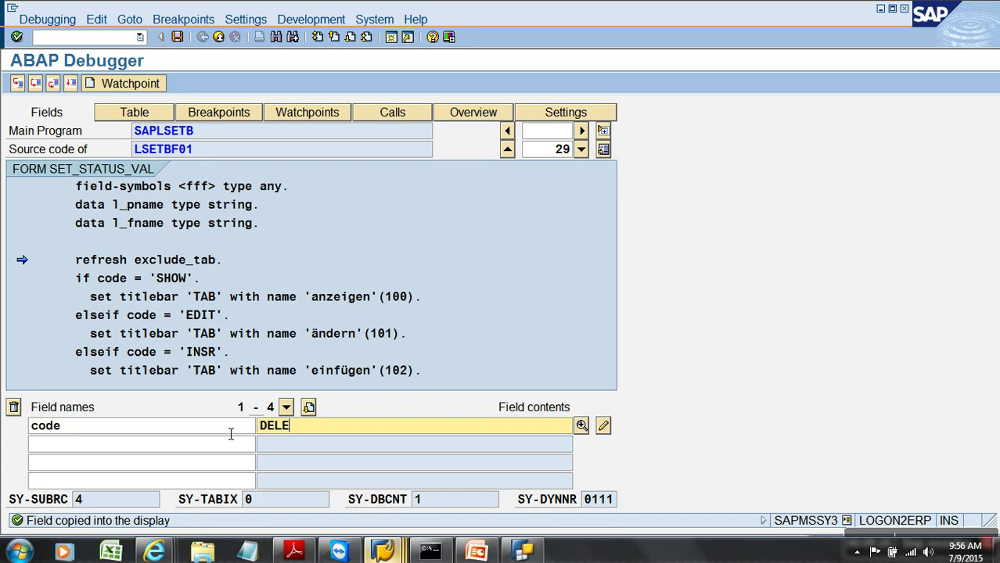
pyautogui.write('LE')
pyautogui.click(603, 426)
pyautogui.press('F8')
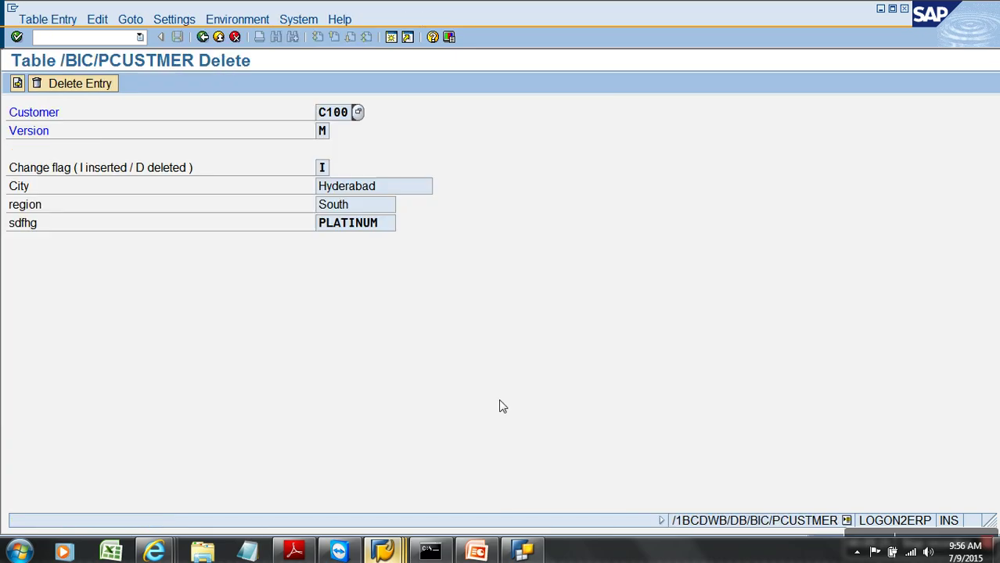
# Step: Delete the version M entries of C100, C200 and C300 from /BIC/PCUSTMER
pyautogui.click(59, 83)
pyautogui.click(78, 84)
pyautogui.click(94, 83)
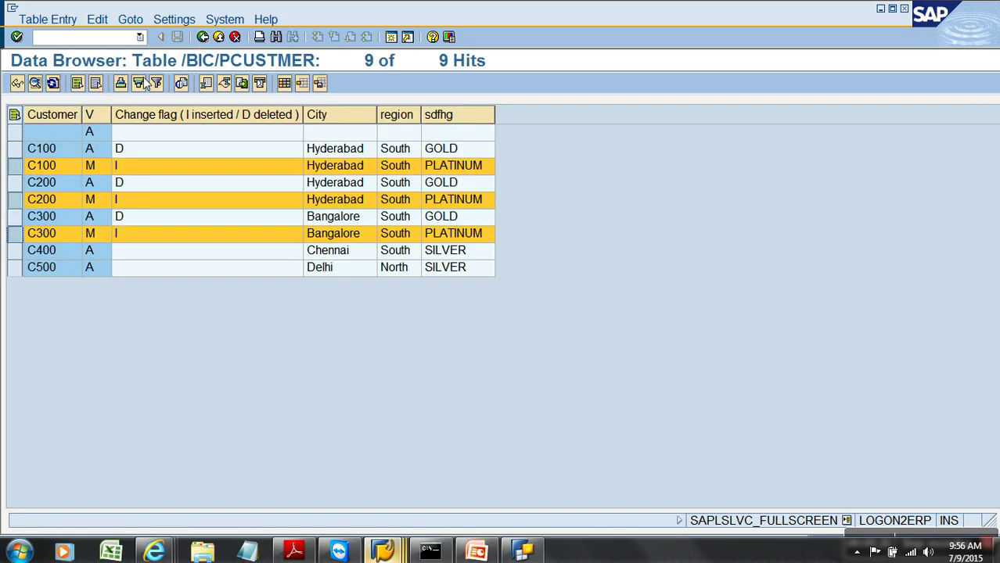
# Step: Refresh the /BIC/PCUSTMER list and display the details of the version A records of C100, C200 and C300
pyautogui.click(52, 83)
pyautogui.keyDown('ctrl'); pyautogui.click(36, 182); pyautogui.keyUp('ctrl')
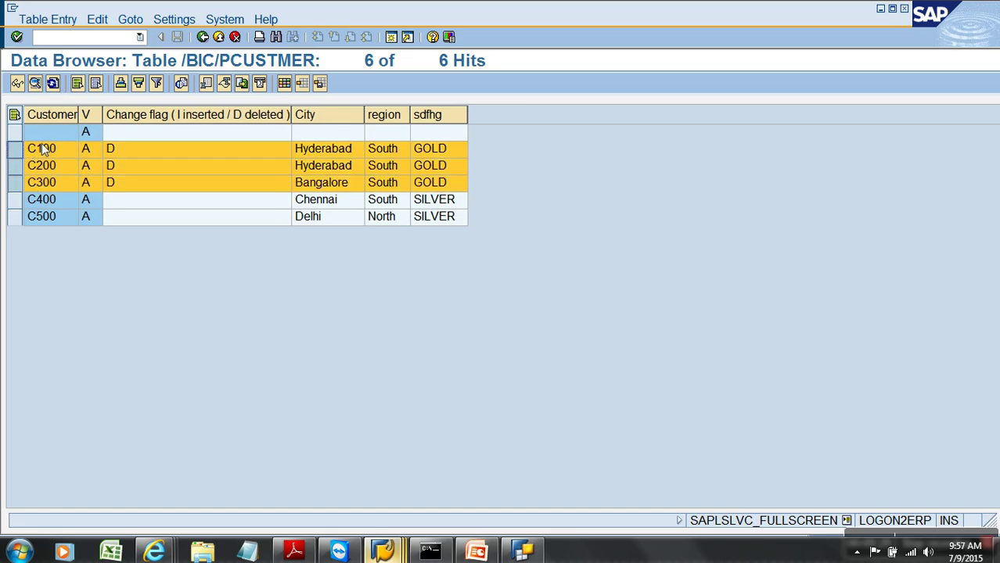
pyautogui.click(17, 83)
# Step: Try to switch the C100 version A record to change mode by debugging its code field with /H
pyautogui.click(74, 37)
pyautogui.write('/H')
pyautogui.press('Return')
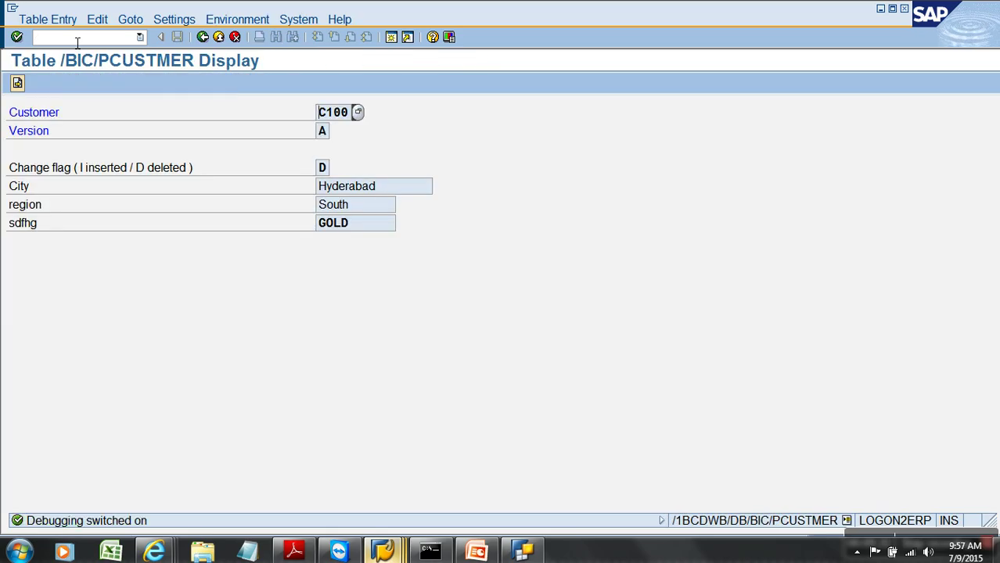
pyautogui.press('Return')
pyautogui.press('Tab')
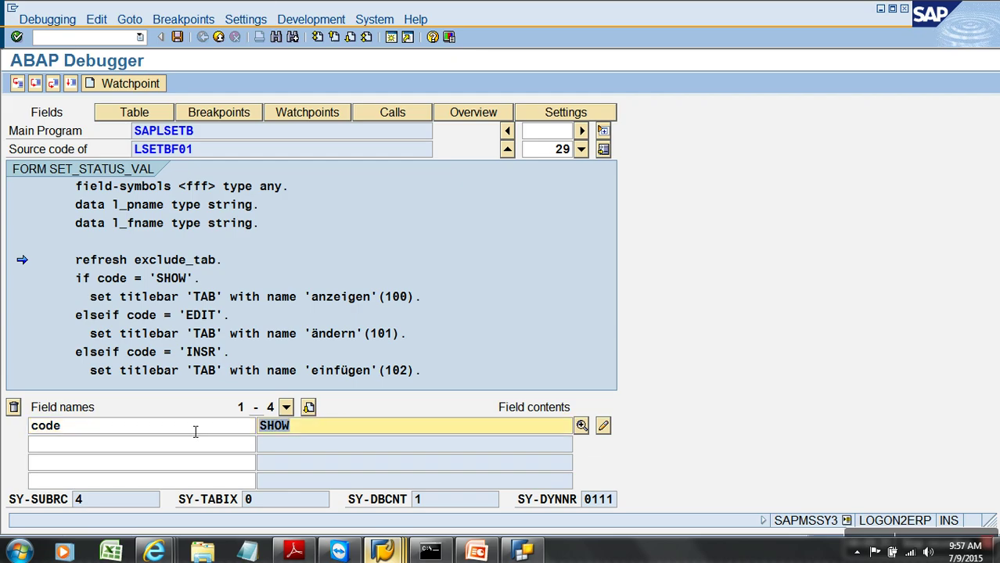
pyautogui.write('E')
pyautogui.press('Return')
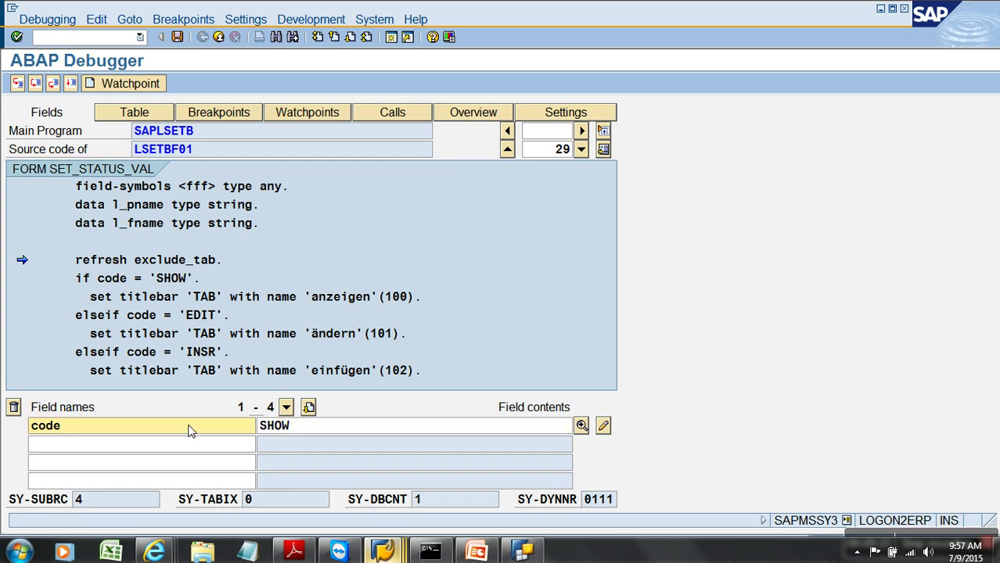
pyautogui.press('F8')
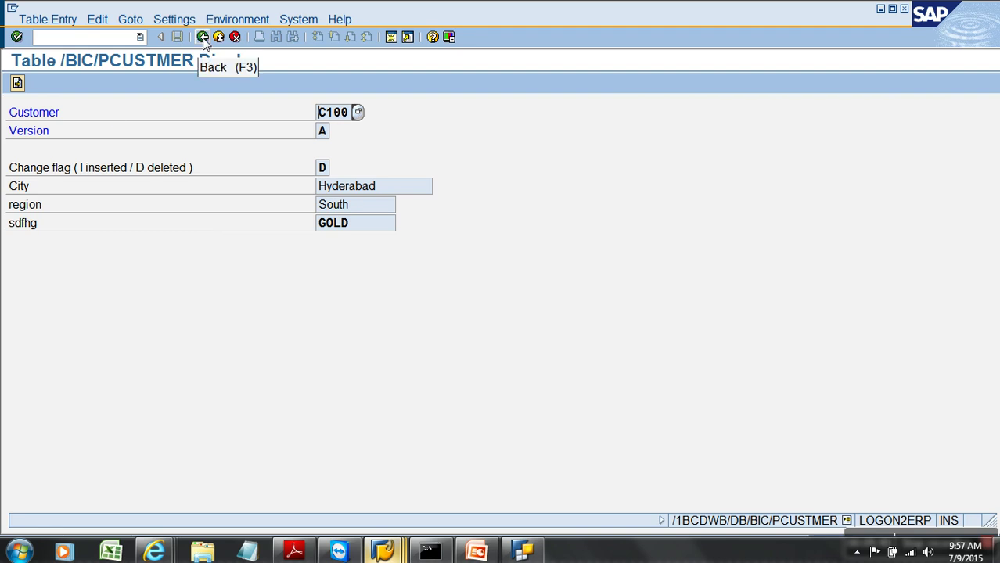
# Step: Debug the C100 version A record with /H again, set the code field to EDIT and continue execution
pyautogui.click(140, 37)
pyautogui.click(119, 51)
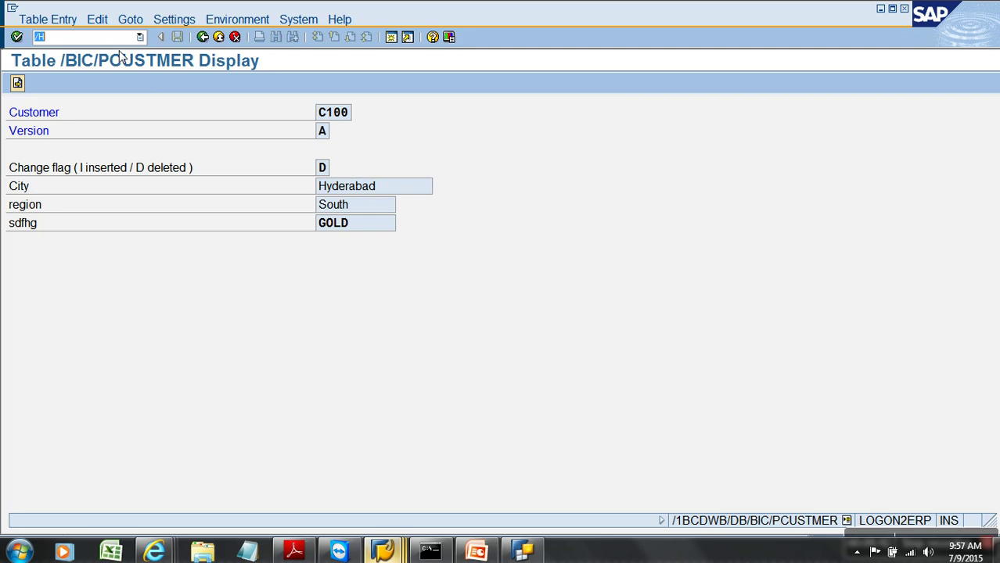
pyautogui.press('Return')
pyautogui.press('Return')
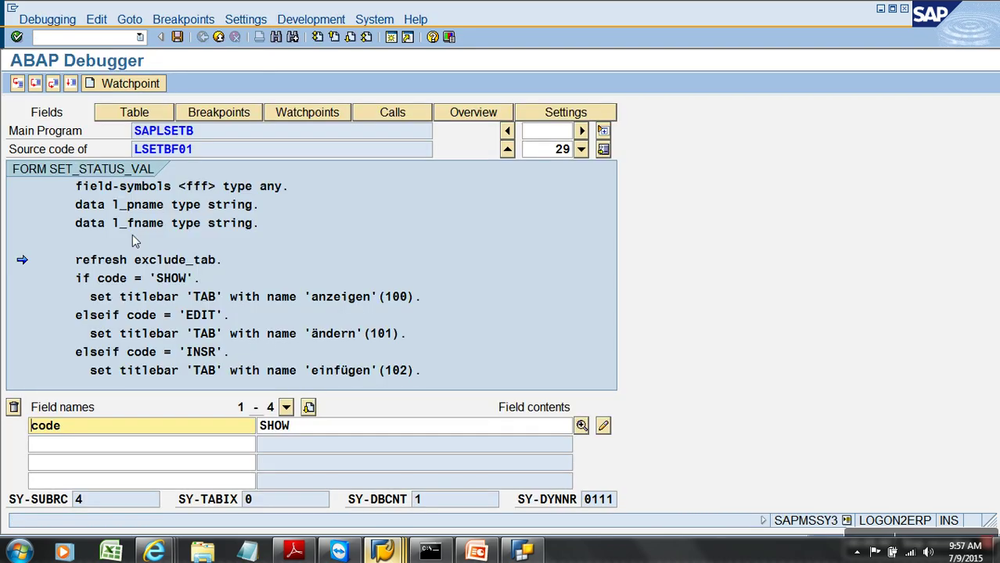
pyautogui.click(316, 428)
pyautogui.write('EDIT')
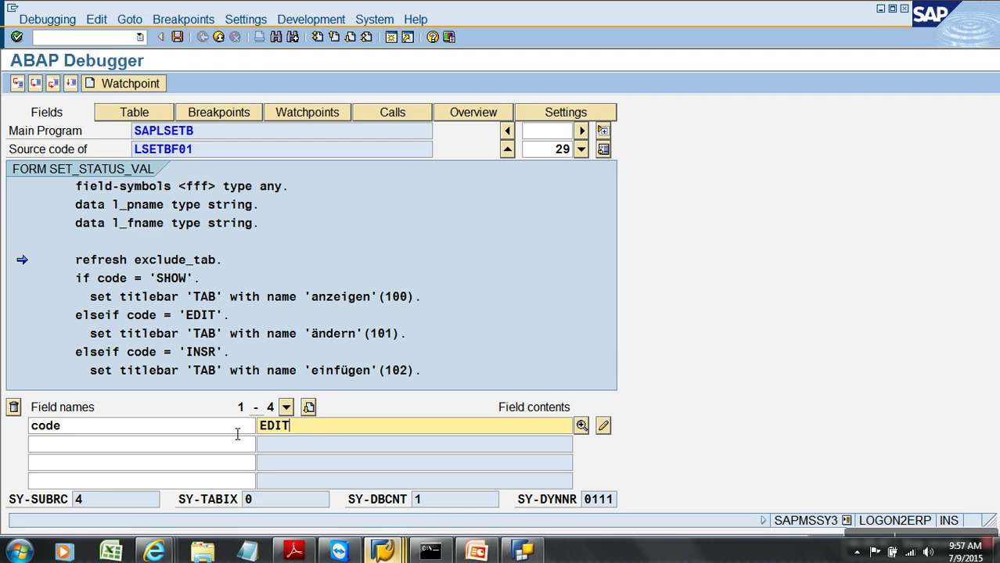
pyautogui.click(603, 426)
pyautogui.press('F8')
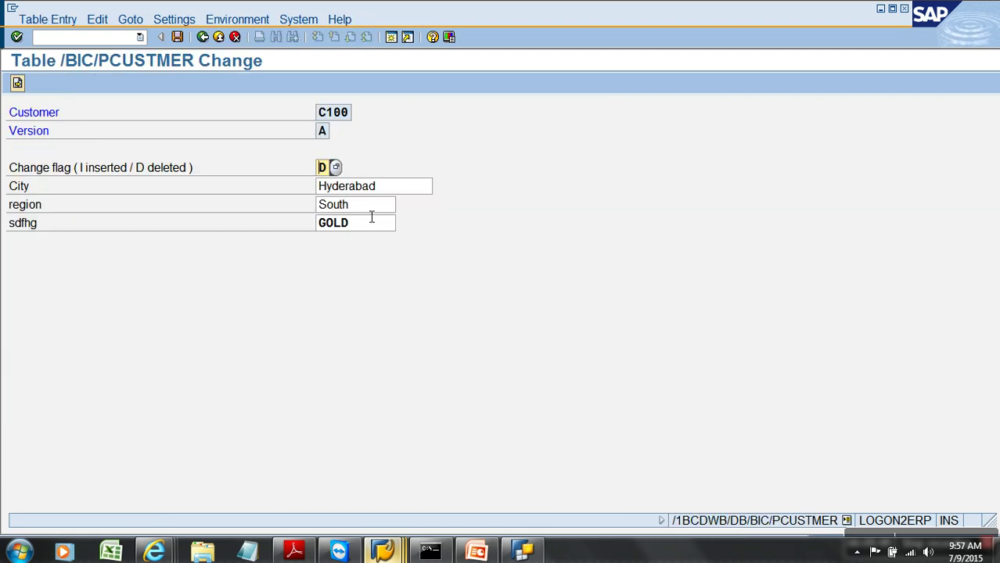
# Step: Set the sdfhg value of the C100 version A record to PLATINUM and save it
pyautogui.doubleClick(381, 226)
pyautogui.press('BackSpace')
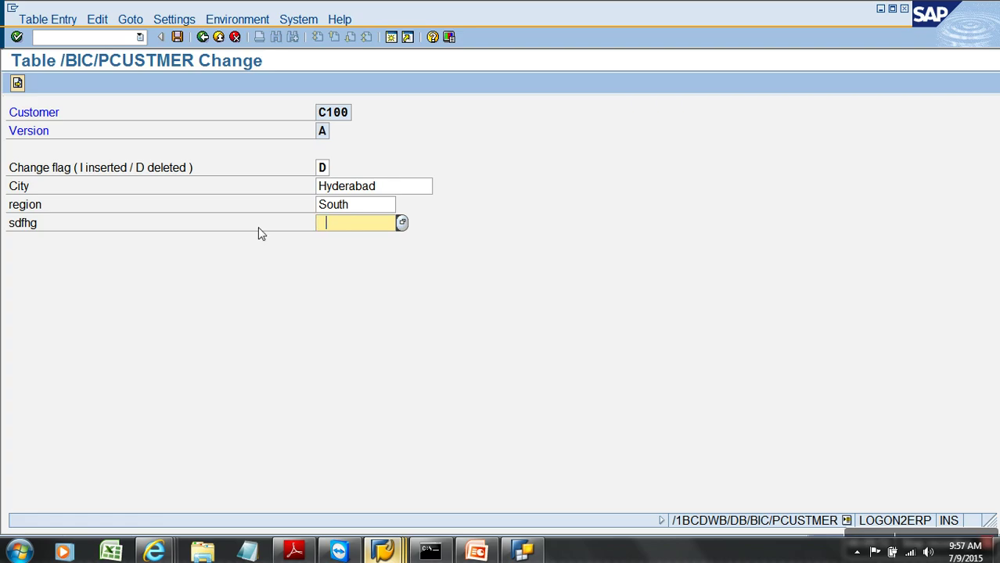
pyautogui.write('PLATINUM')
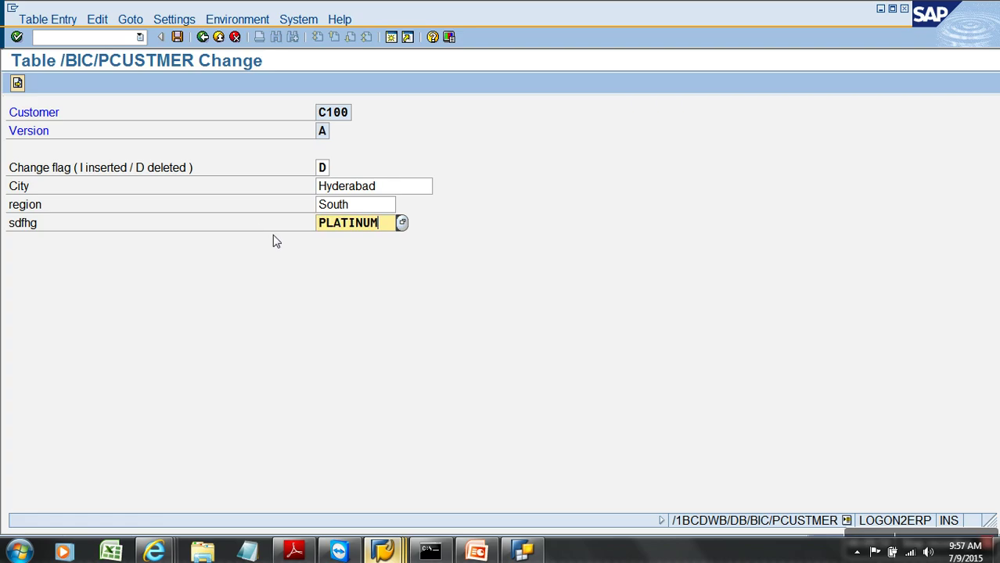
pyautogui.click(177, 37)
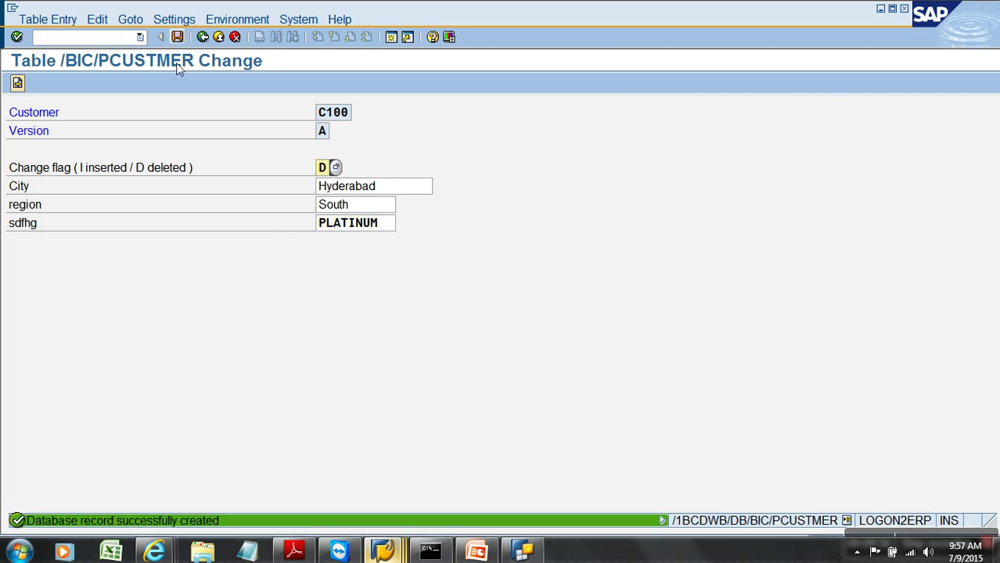
# Step: Go to the C200 version A record, set its sdfhg value to PLATINUM and save it
pyautogui.click(17, 83)
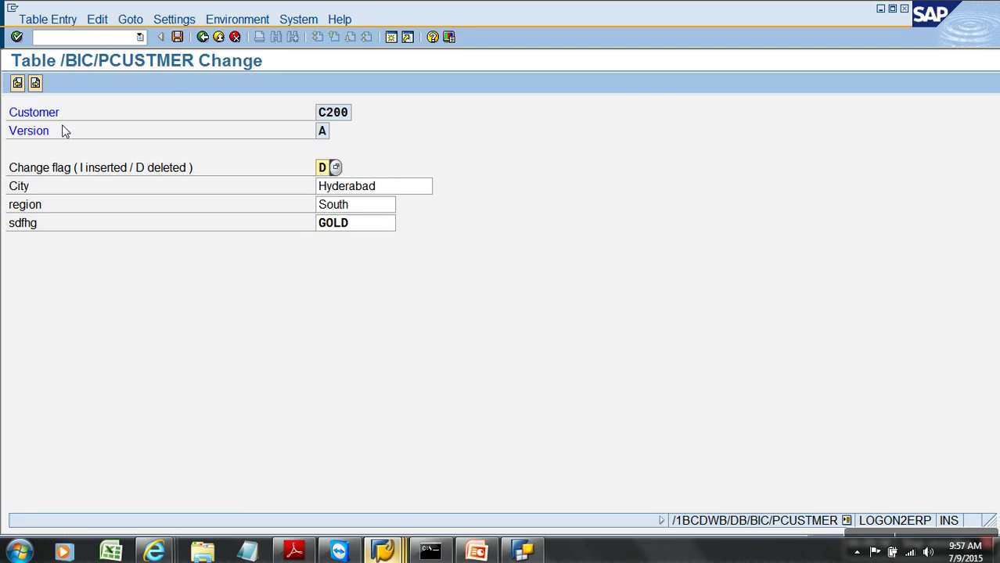
pyautogui.moveTo(352, 231); pyautogui.dragTo(301, 224)
pyautogui.press('Delete')
pyautogui.click(346, 239)
pyautogui.click(176, 37)
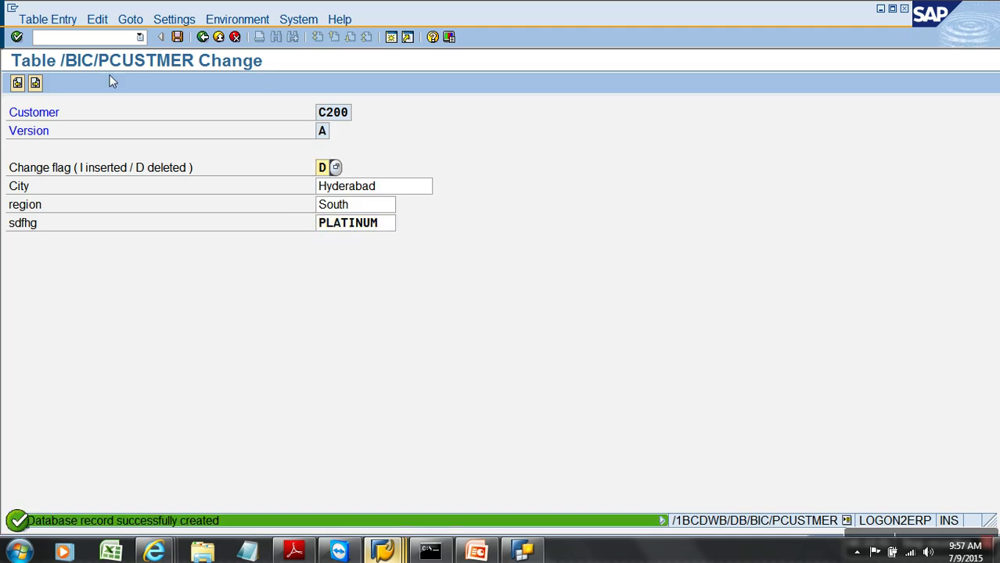
# Step: Go to the C300 version A record, set its sdfhg value to PLATINUM and save it
pyautogui.click(35, 83)
pyautogui.click(341, 230)
pyautogui.moveTo(341, 230); pyautogui.dragTo(264, 228)
pyautogui.press('Delete')
pyautogui.click(340, 239)
pyautogui.click(176, 37)
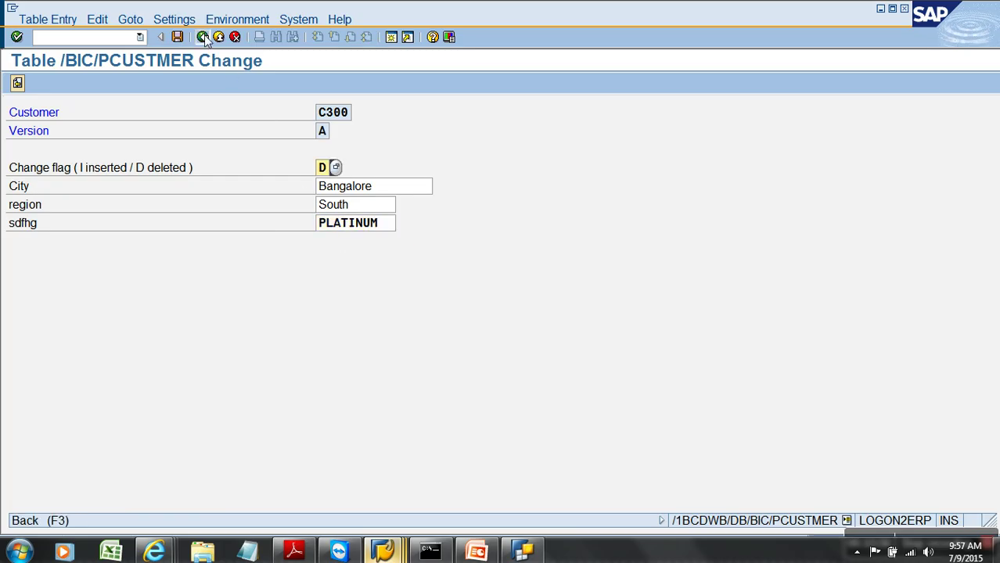
# Step: Refresh the /BIC/PCUSTMER list to check the edited records and leave the table for the workbench InfoObjects tree
pyautogui.click(202, 36)
pyautogui.click(53, 83)
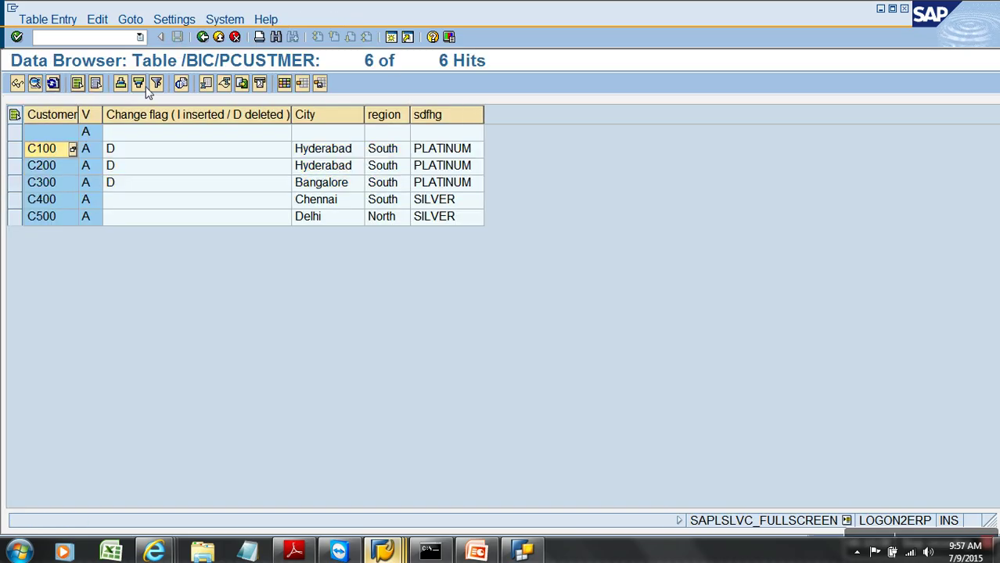
pyautogui.click(219, 38)
pyautogui.click(219, 37)
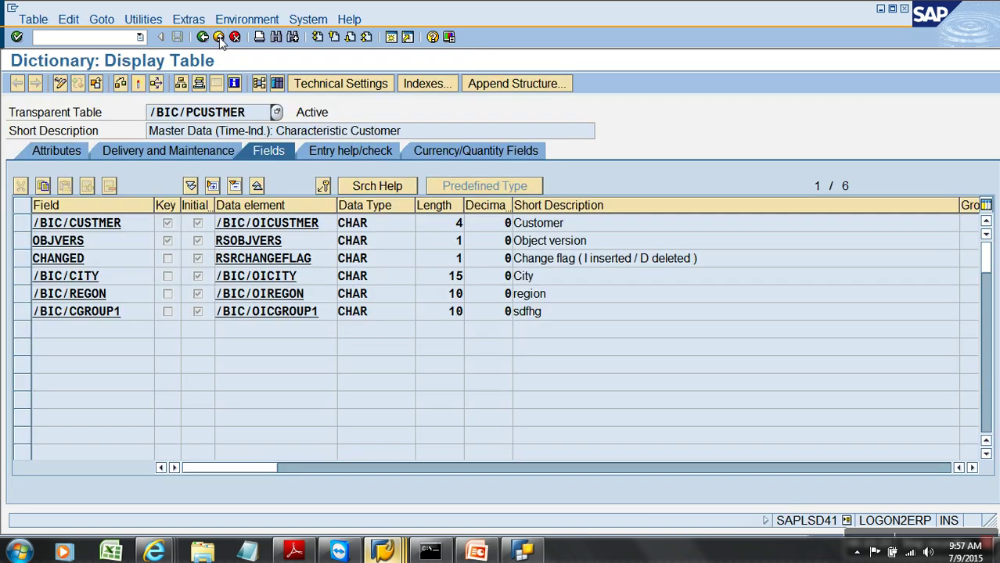
pyautogui.click(219, 37)
pyautogui.click(219, 37)
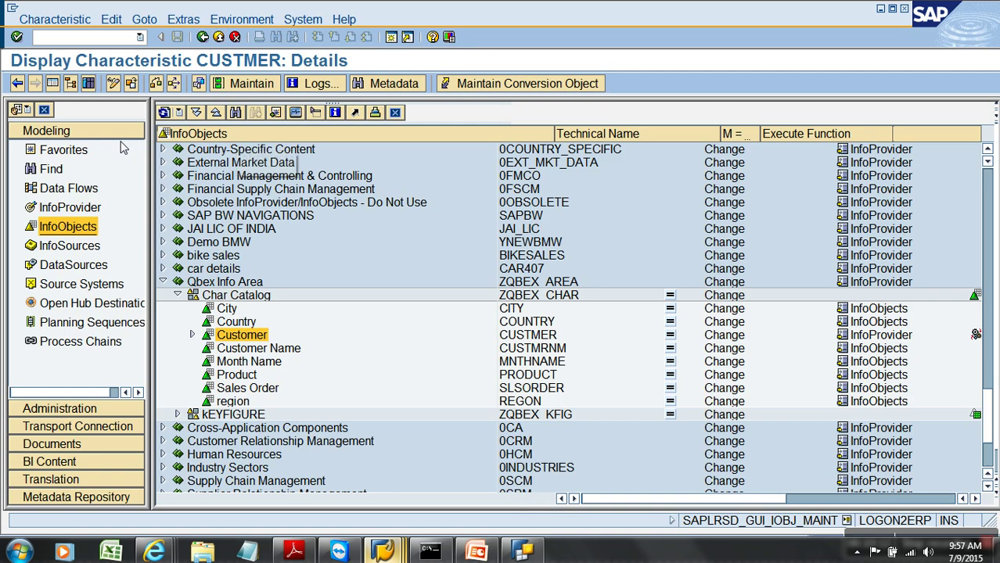
# Step: Open master data maintenance for the Customer InfoObject, acknowledge the lock message and leave the selection screen
pyautogui.rightClick(249, 339)
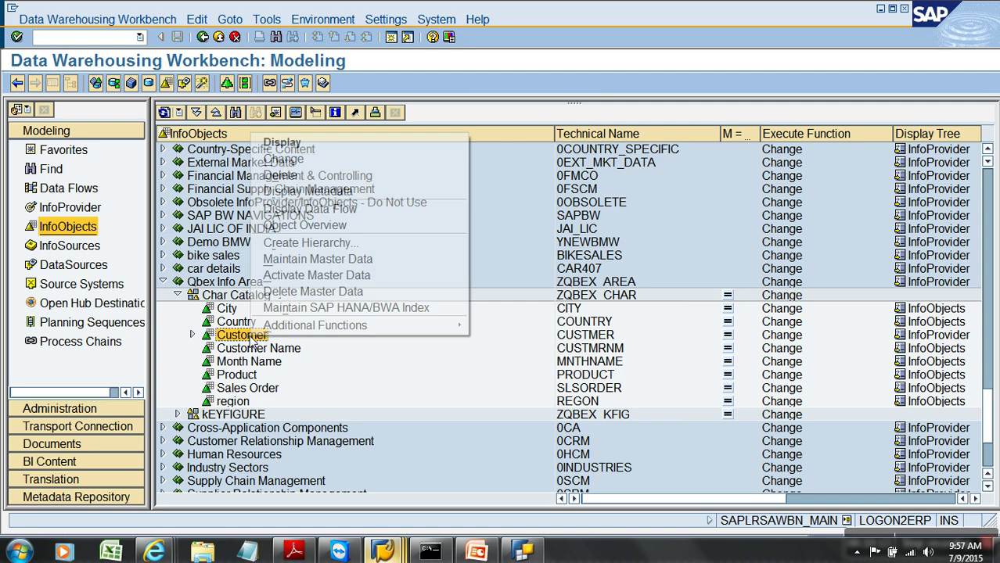
pyautogui.click(295, 262)
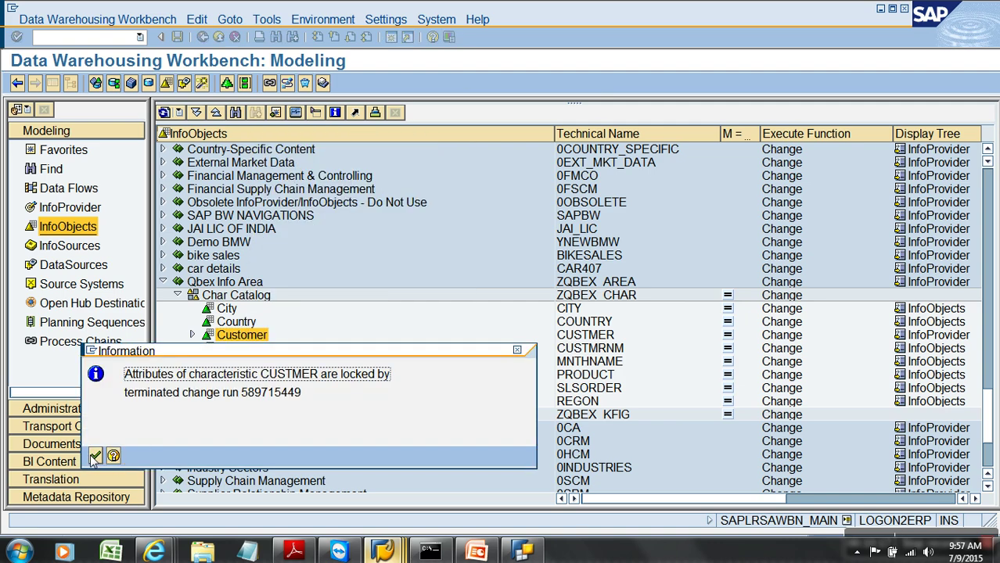
pyautogui.click(94, 456)
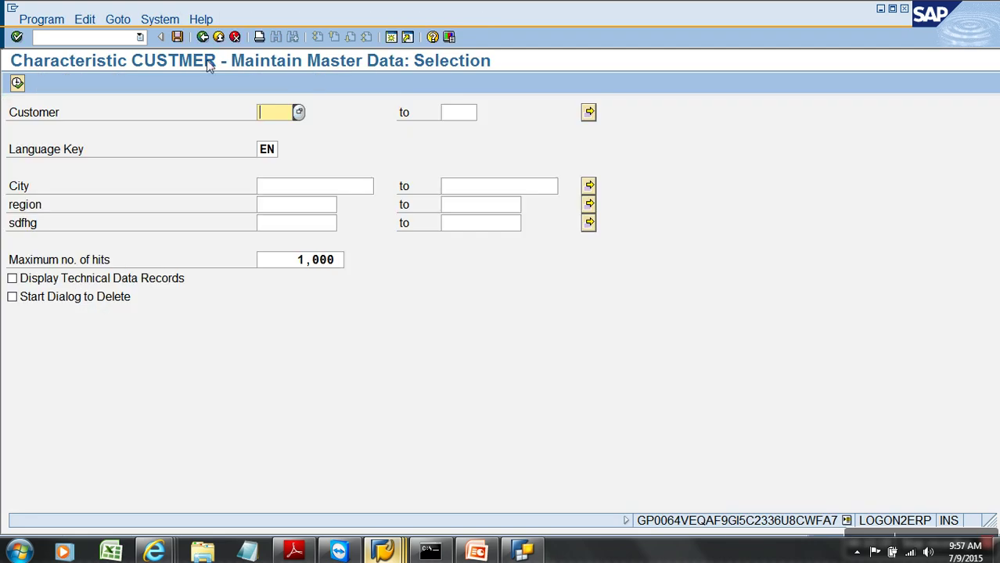
pyautogui.press('F3')
# Step: Open Apply Hierarchy/Attribute Change from the workbench Favorites and choose to execute the change run With Variant
pyautogui.click(69, 152)
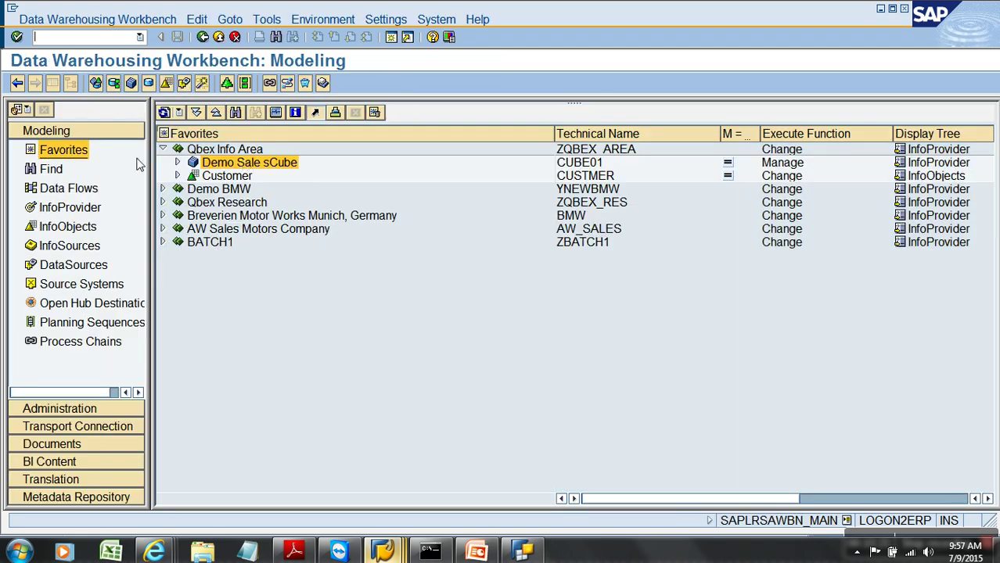
pyautogui.click(267, 18)
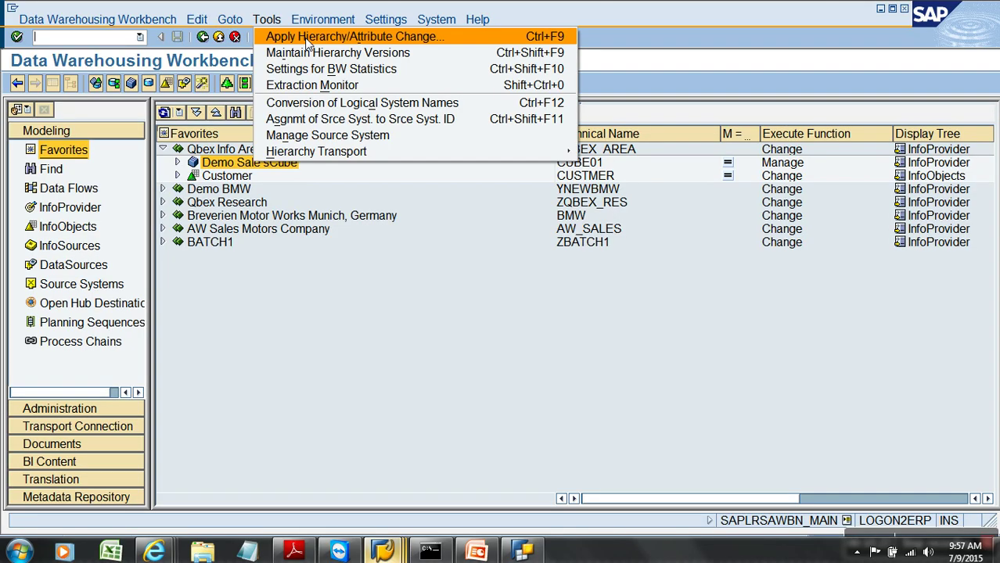
pyautogui.click(306, 35)
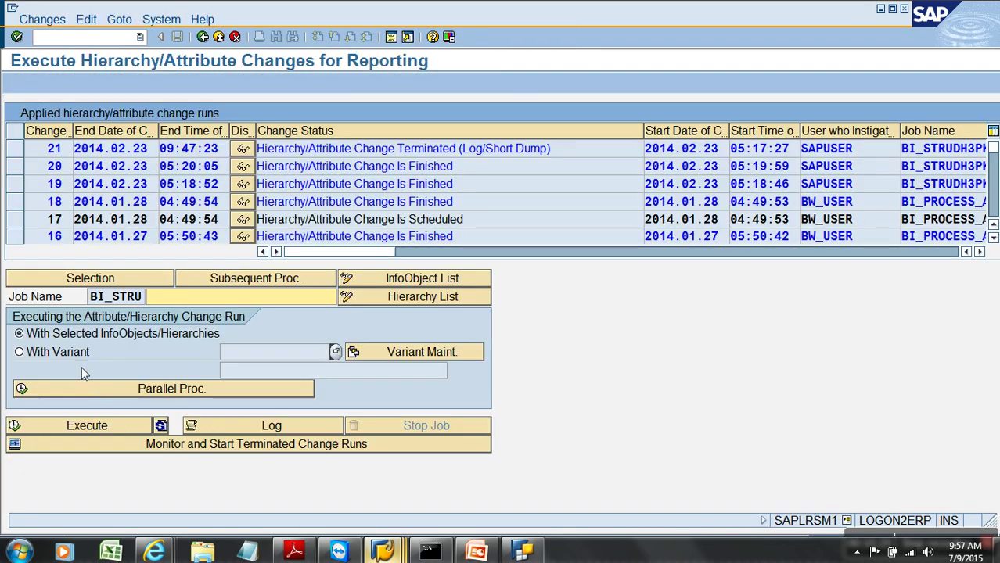
pyautogui.click(65, 352)
# Step: Check the hierarchies and the InfoObjects planned for the change run, closing each list unchanged
pyautogui.click(394, 299)
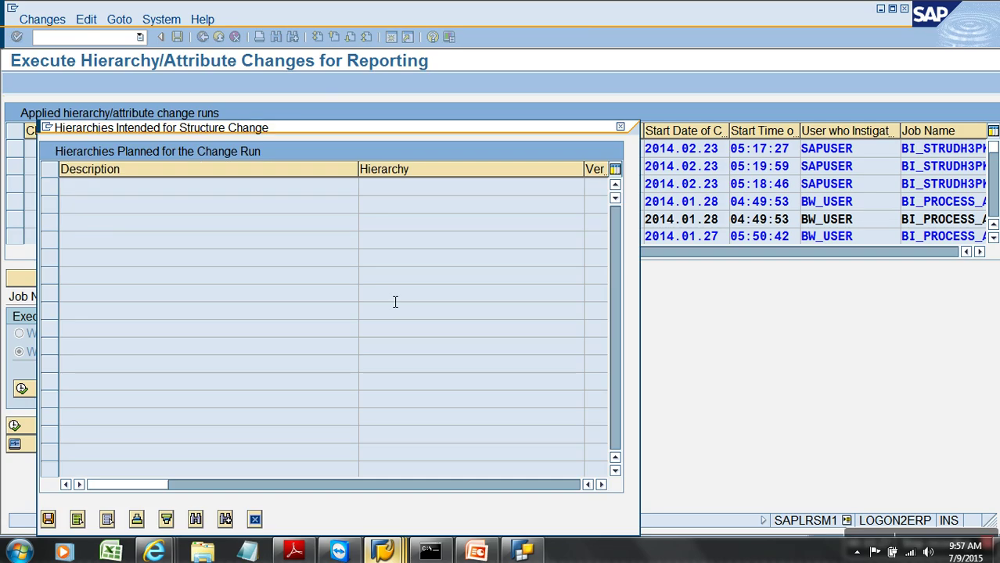
pyautogui.click(255, 519)
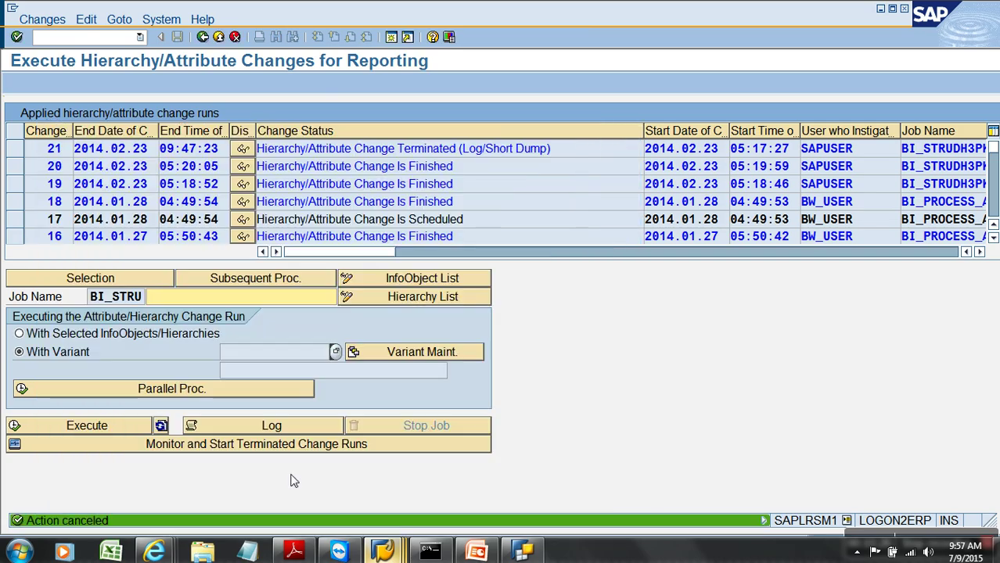
pyautogui.click(419, 282)
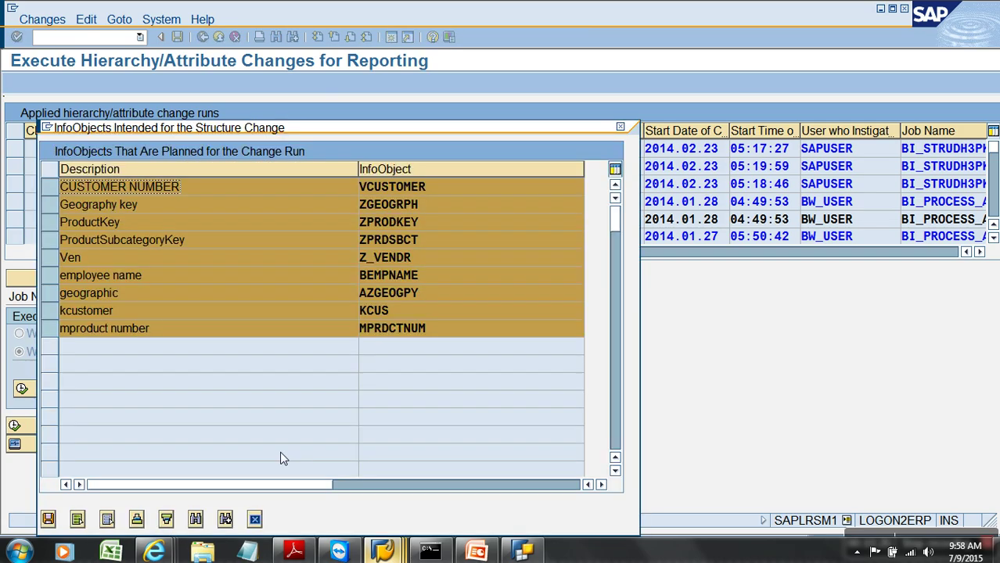
pyautogui.click(255, 519)
# Step: Display the selections of variant ZXFDS in variant maintenance and return with it set for the change run
pyautogui.click(376, 354)
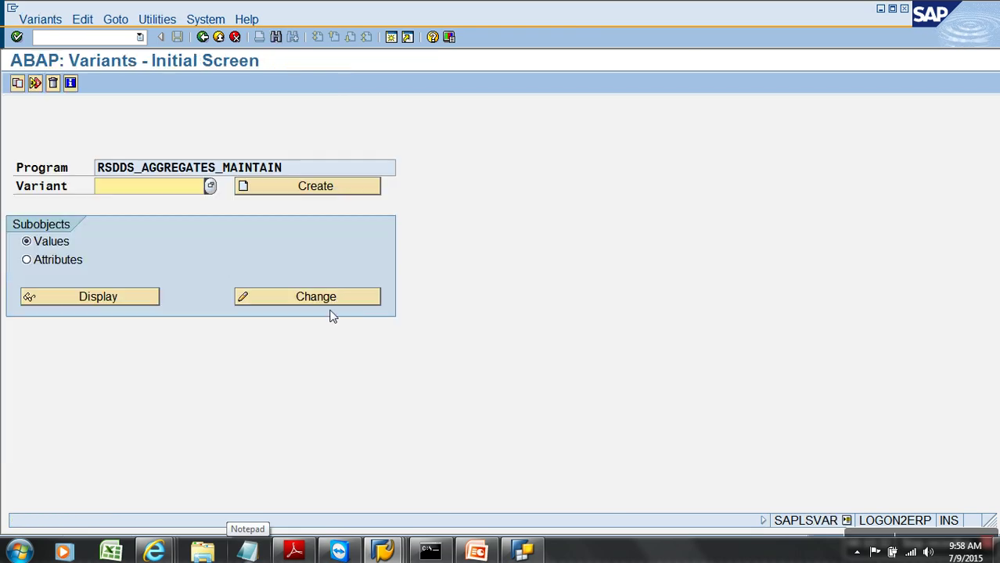
pyautogui.press('BackSpace')
pyautogui.click(154, 204)
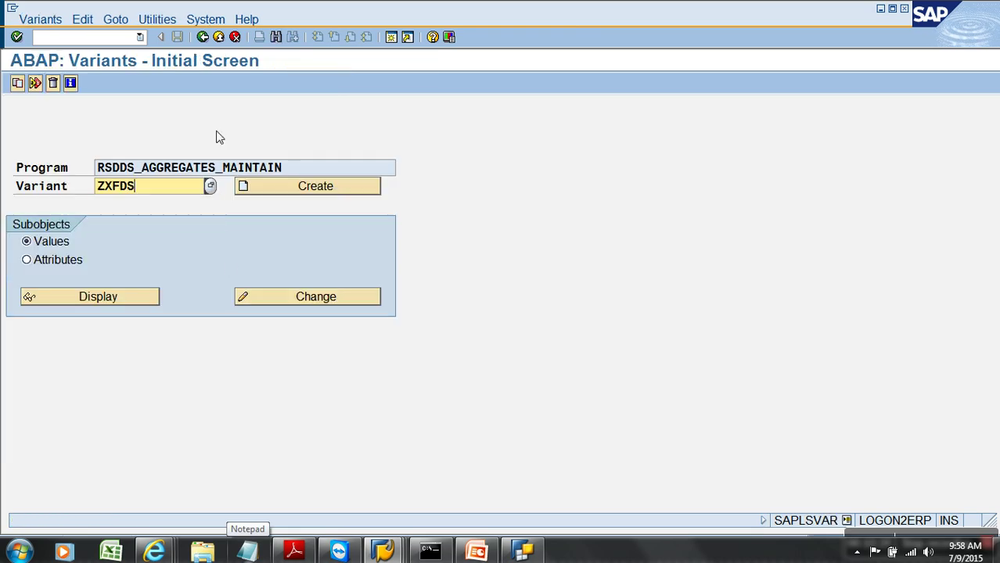
pyautogui.click(128, 294)
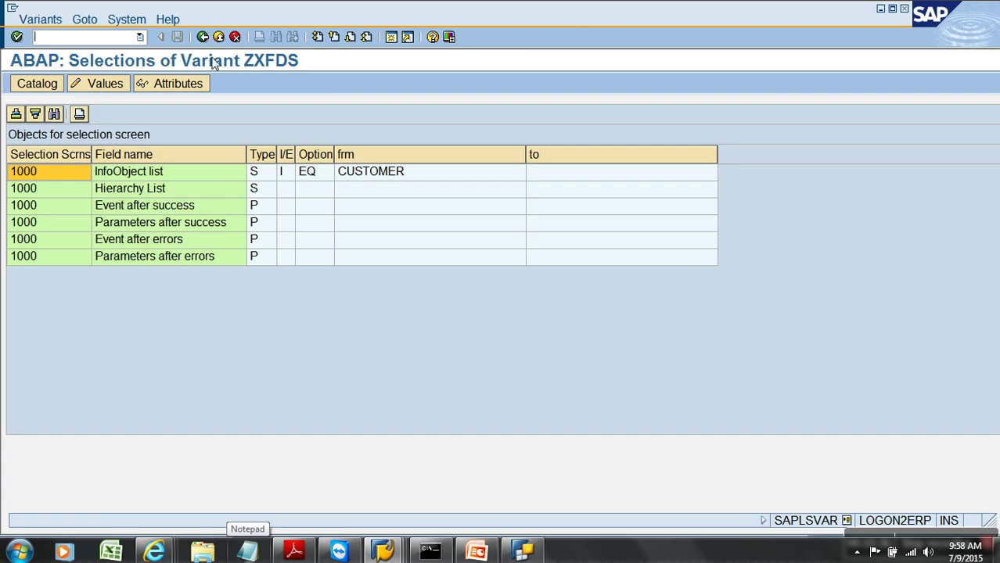
pyautogui.click(202, 38)
pyautogui.click(202, 37)
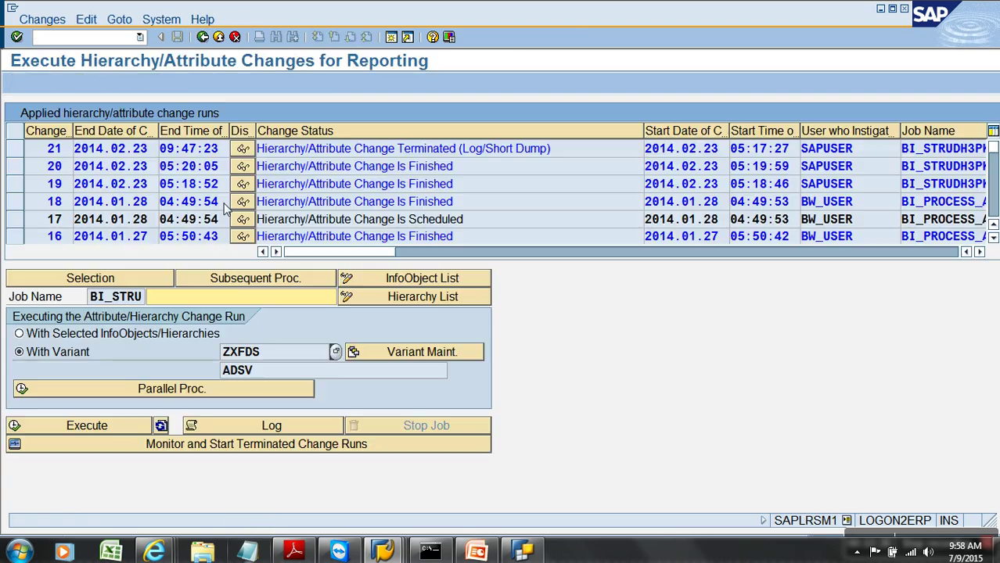
# Step: Execute the attribute change run with variant ZXFDS and open the job log of its scheduled job
pyautogui.click(81, 427)
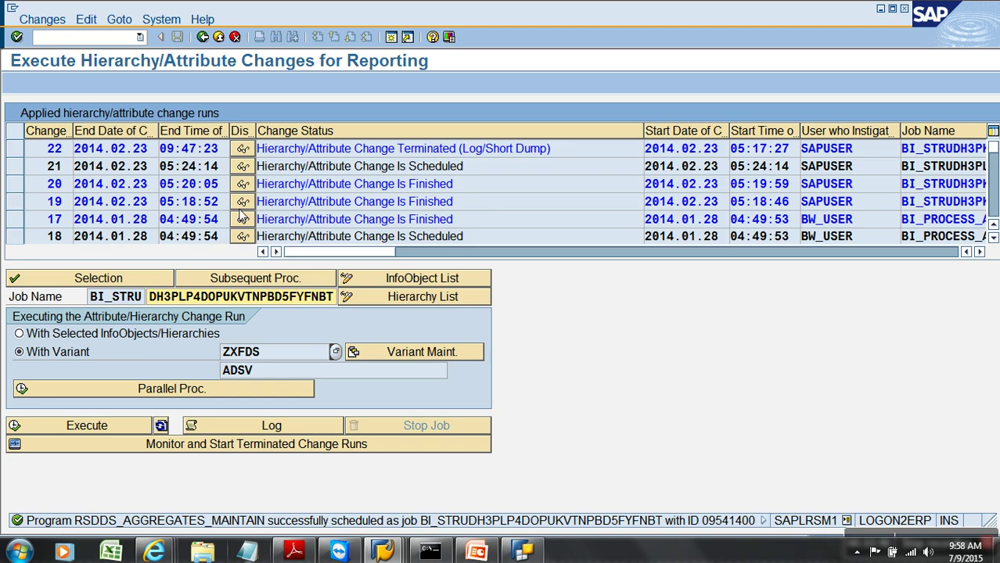
pyautogui.click(243, 165)
pyautogui.click(18, 153)
pyautogui.click(288, 84)
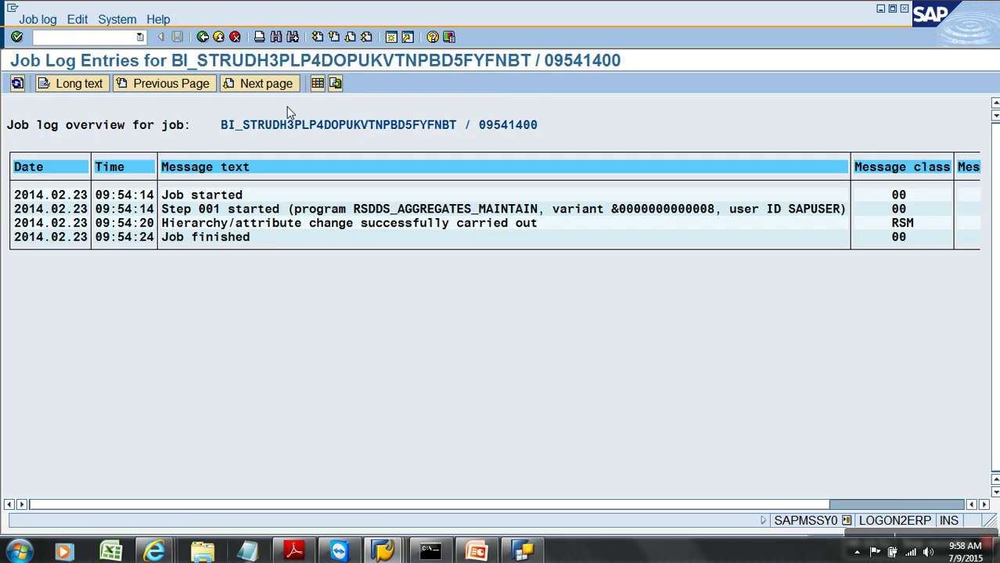
# Step: Leave the job log for the list of applied change runs and refresh their status
pyautogui.click(203, 37)
pyautogui.click(202, 37)
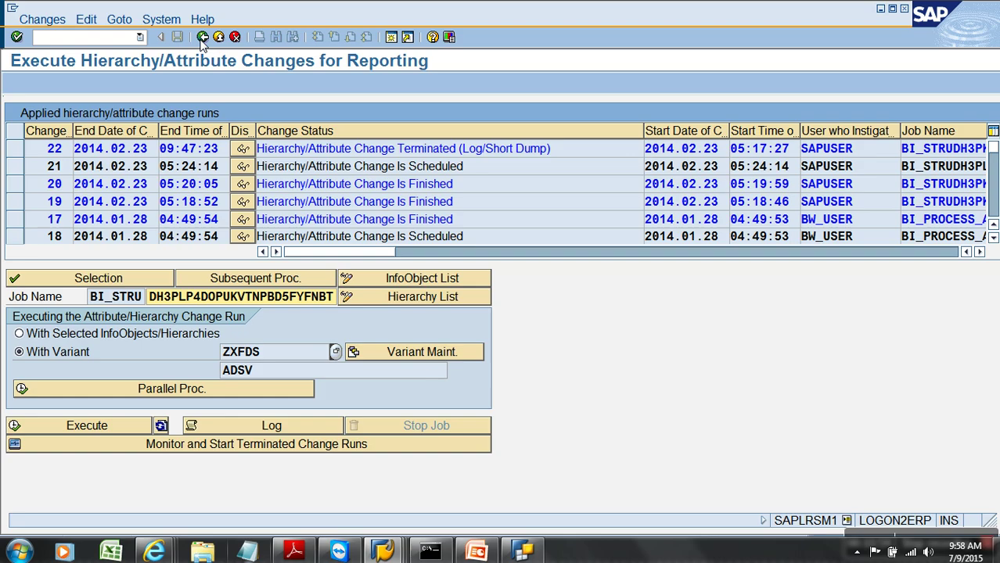
pyautogui.click(161, 426)
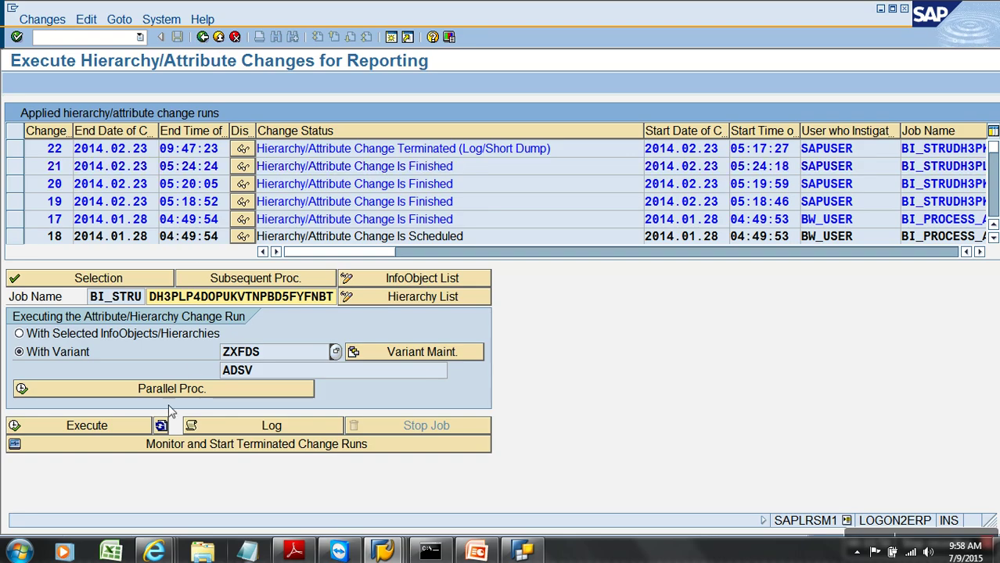
# Step: Check the job log and step list of the scheduled BI_PROCESS_ATTRIBCHAN job for change run 18, and return to the workbench
pyautogui.click(243, 236)
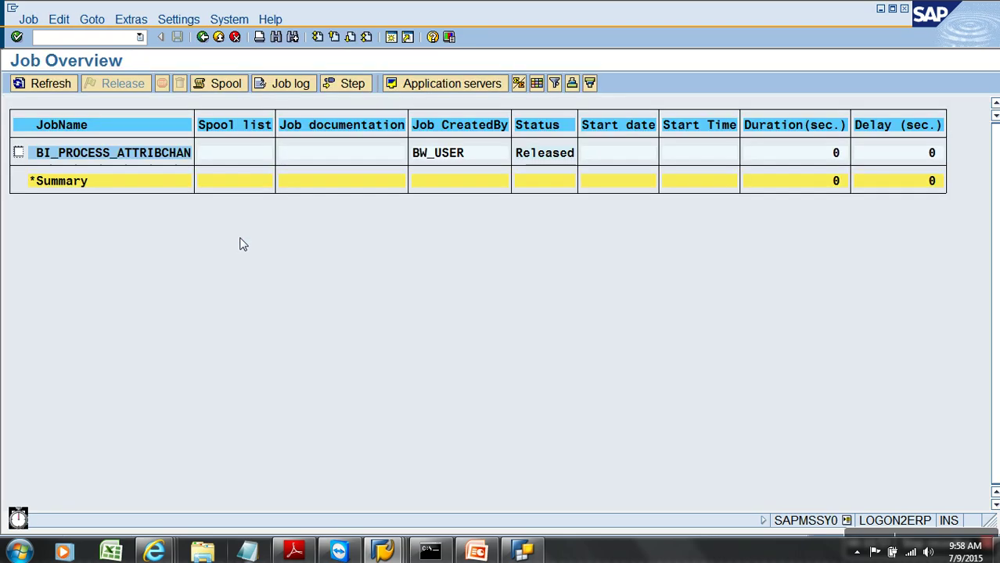
pyautogui.click(279, 86)
pyautogui.click(275, 86)
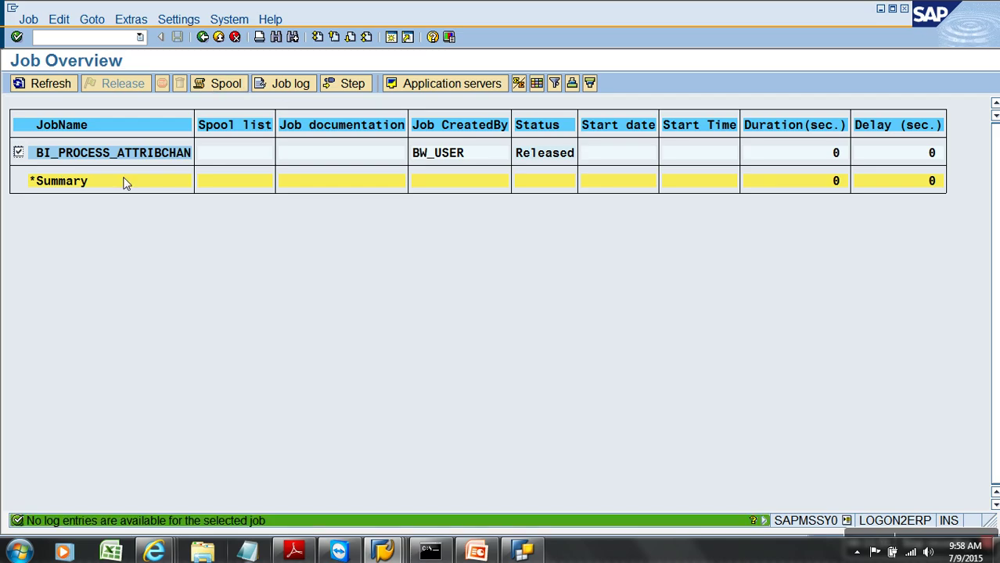
pyautogui.click(329, 86)
pyautogui.click(154, 157)
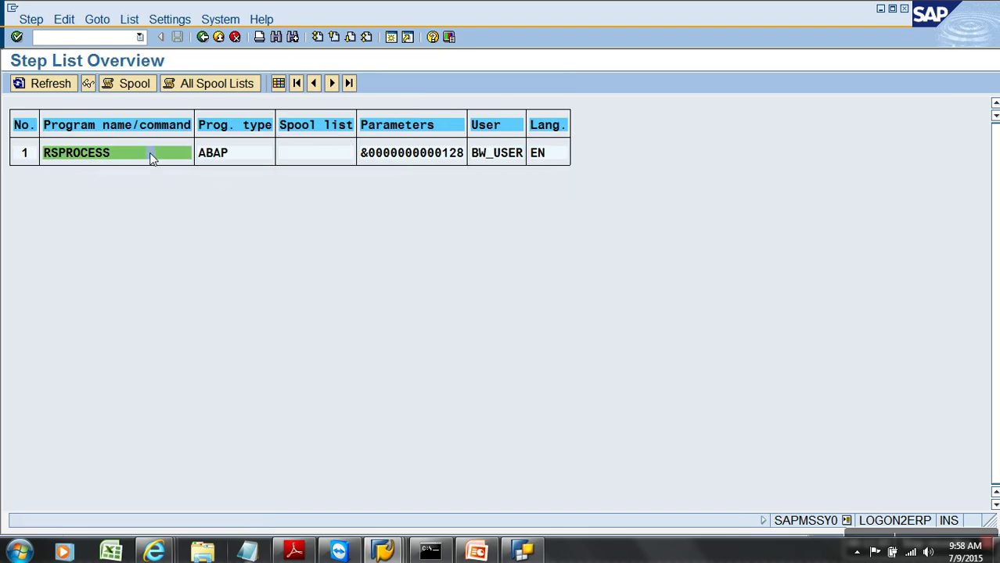
pyautogui.click(219, 38)
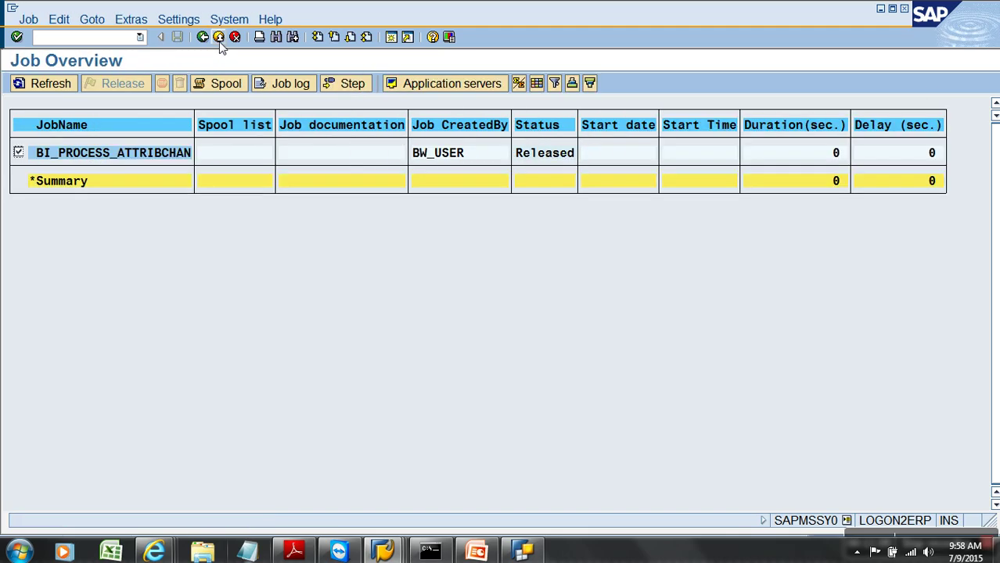
pyautogui.click(219, 38)
pyautogui.click(219, 38)
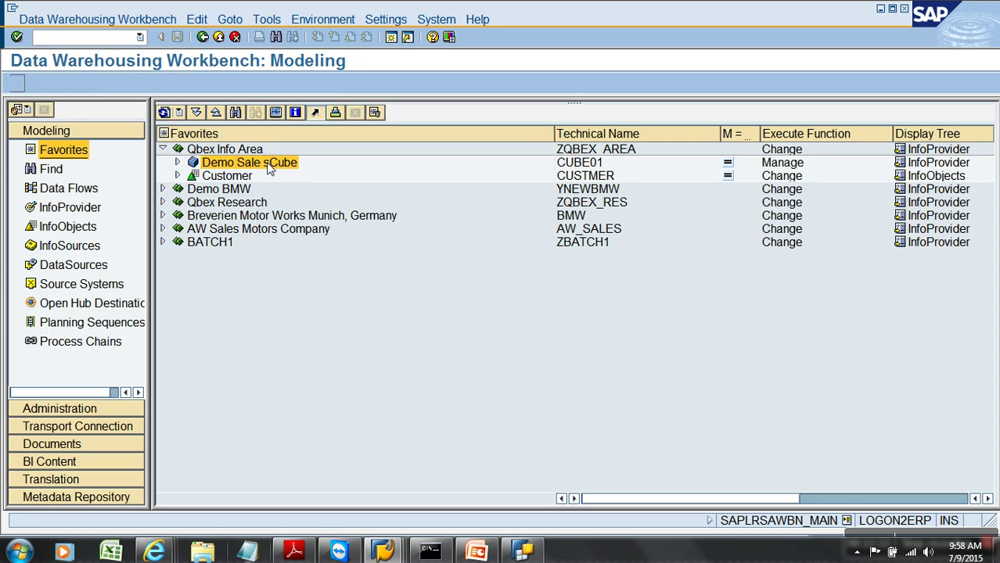
# Step: Open the aggregates of Demo Sale sCube (CUBE01), acknowledging the lock message to enter display mode
pyautogui.rightClick(266, 162)
pyautogui.click(359, 436)
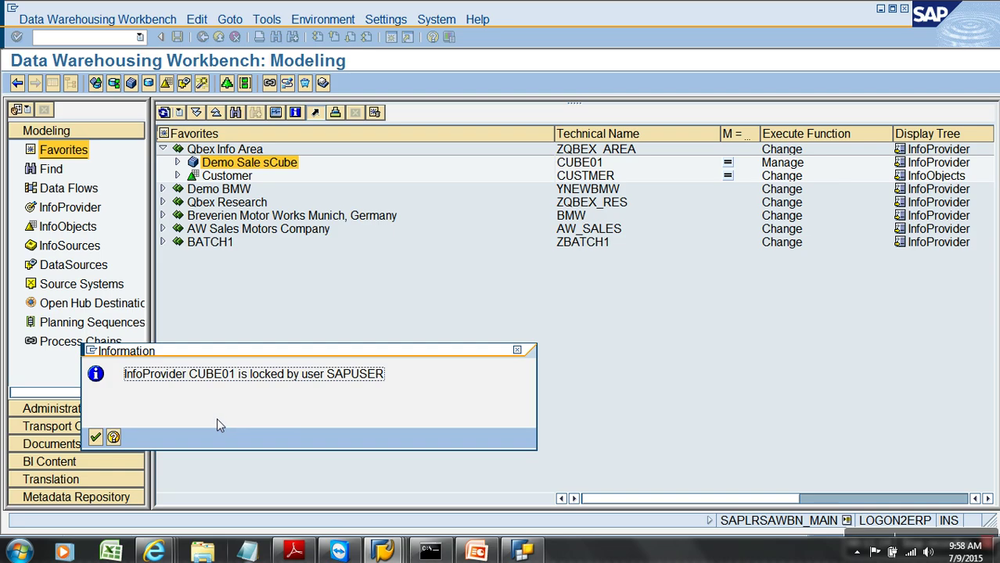
pyautogui.press('Return')
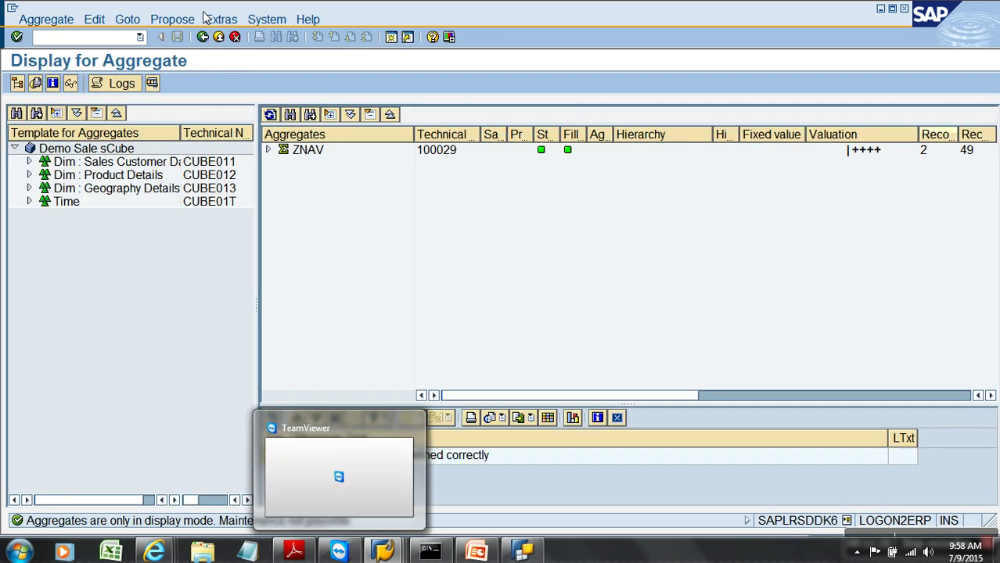
# Step: Display the data of the ZNAV aggregate to review the totals per customer group, and return to the workbench
pyautogui.click(310, 151)
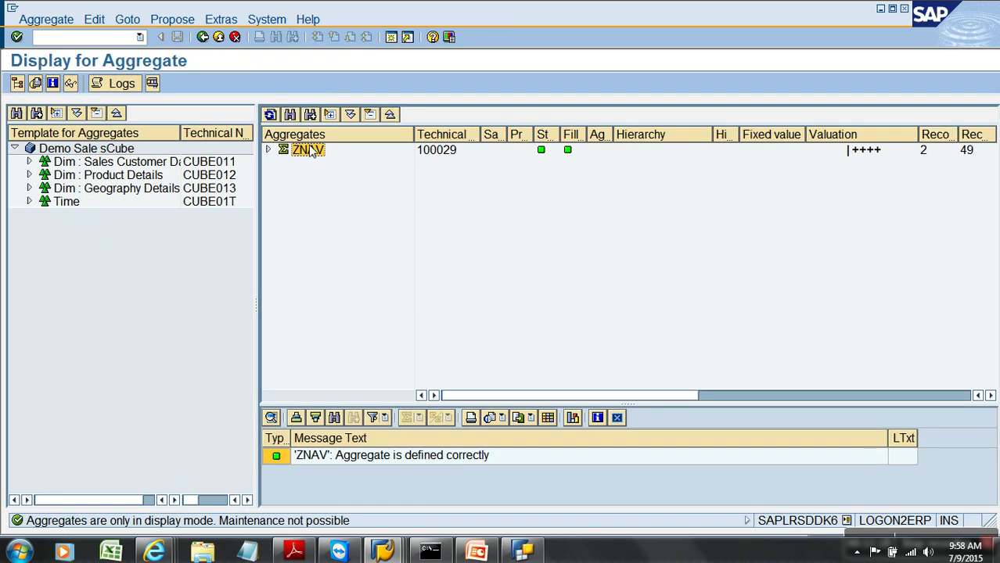
pyautogui.click(154, 81)
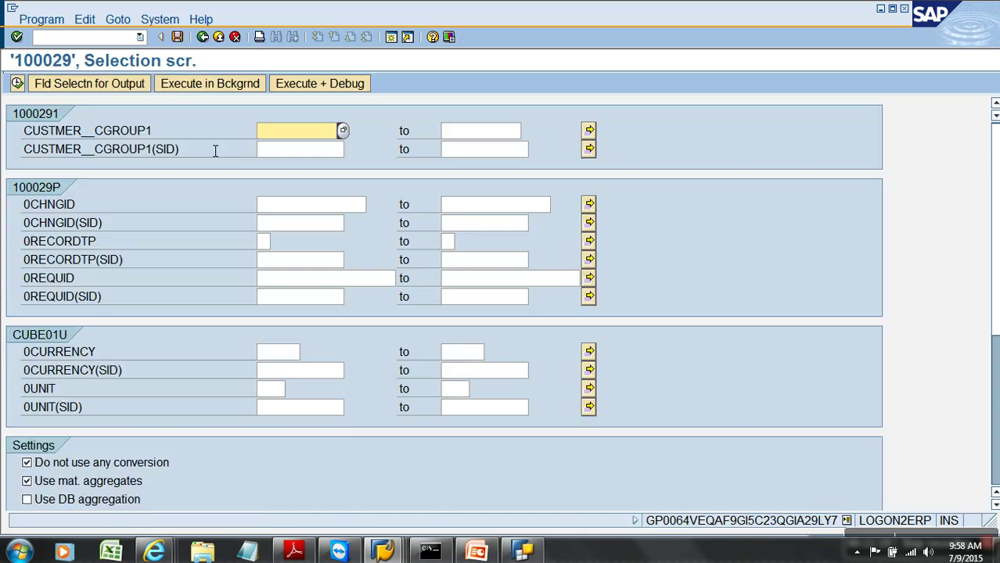
pyautogui.click(115, 85)
pyautogui.click(349, 83)
pyautogui.press('F3')
pyautogui.click(17, 83)
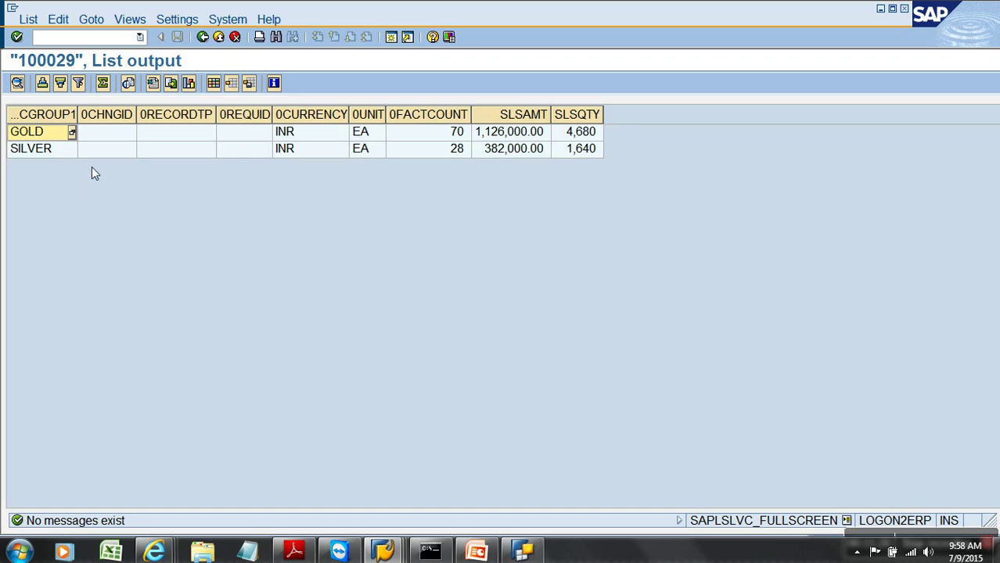
pyautogui.click(220, 38)
pyautogui.click(219, 38)
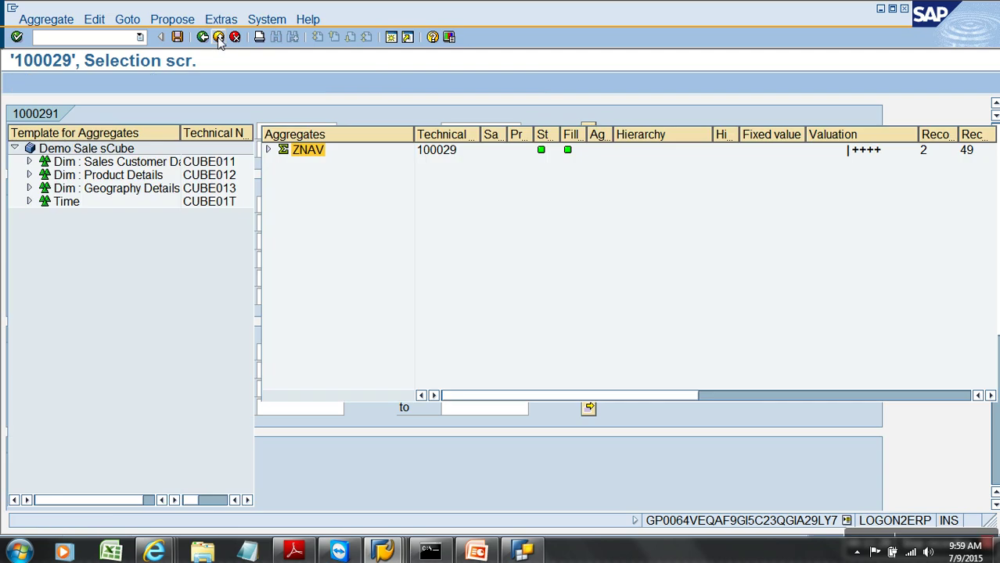
pyautogui.click(219, 37)
# Step: Expand the YSALES and CUBE01 cubes in Favorites and point out the Apply Hierarchy/Attribute Change command without running it
pyautogui.click(162, 189)
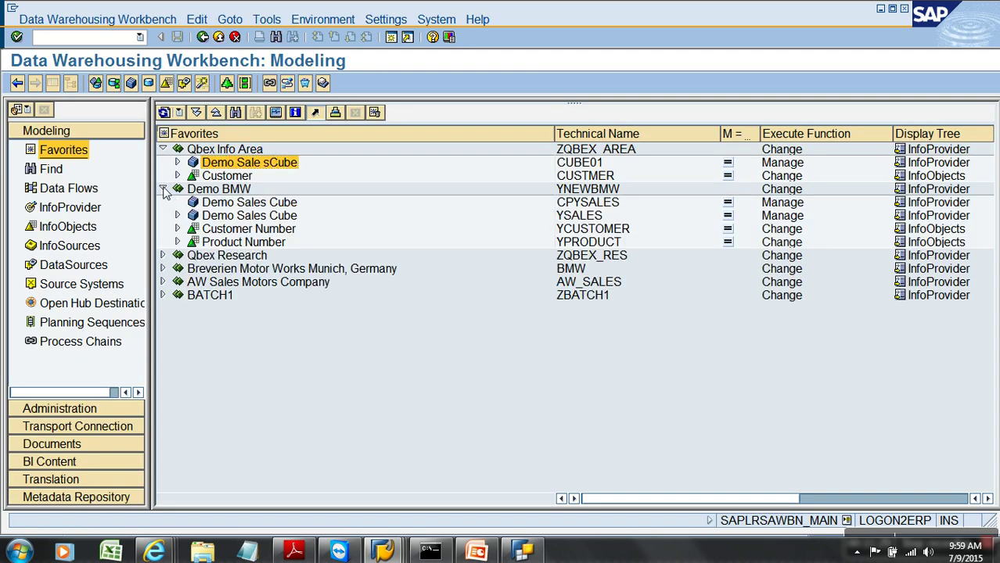
pyautogui.click(178, 216)
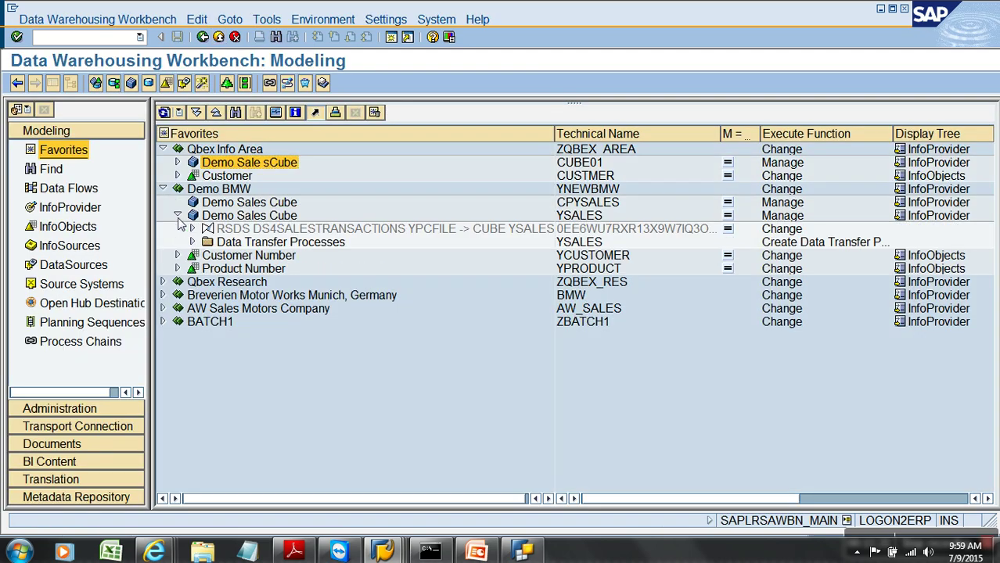
pyautogui.click(175, 162)
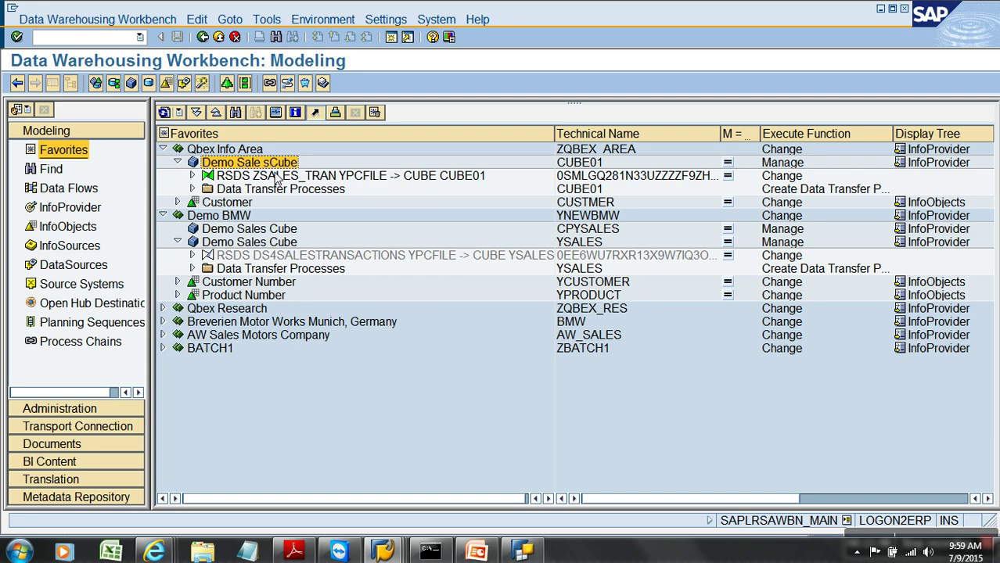
pyautogui.click(266, 19)
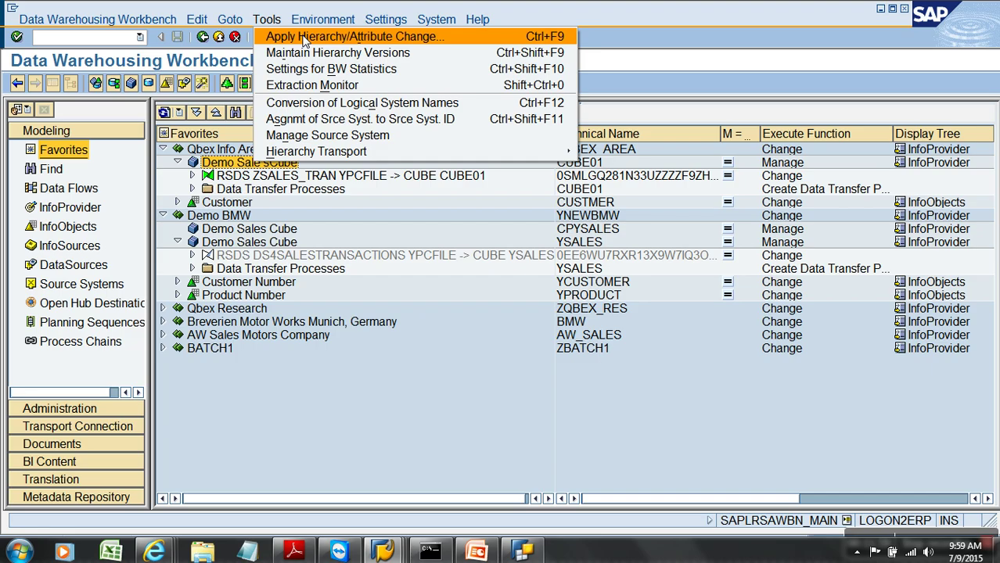
pyautogui.click(255, 166)
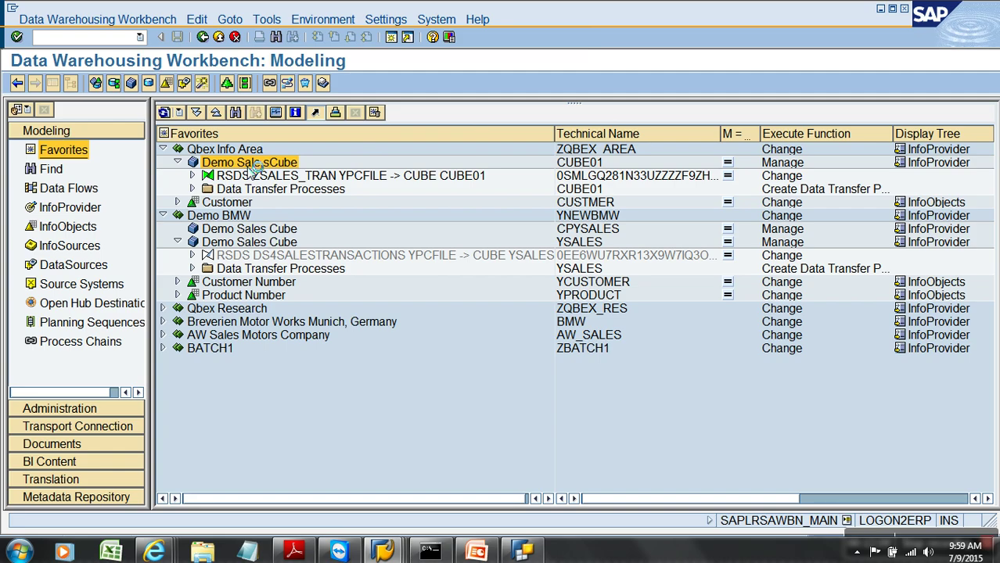
# Step: Switch to the open list output of aggregate 100029 and try to leave it
pyautogui.click(381, 551)
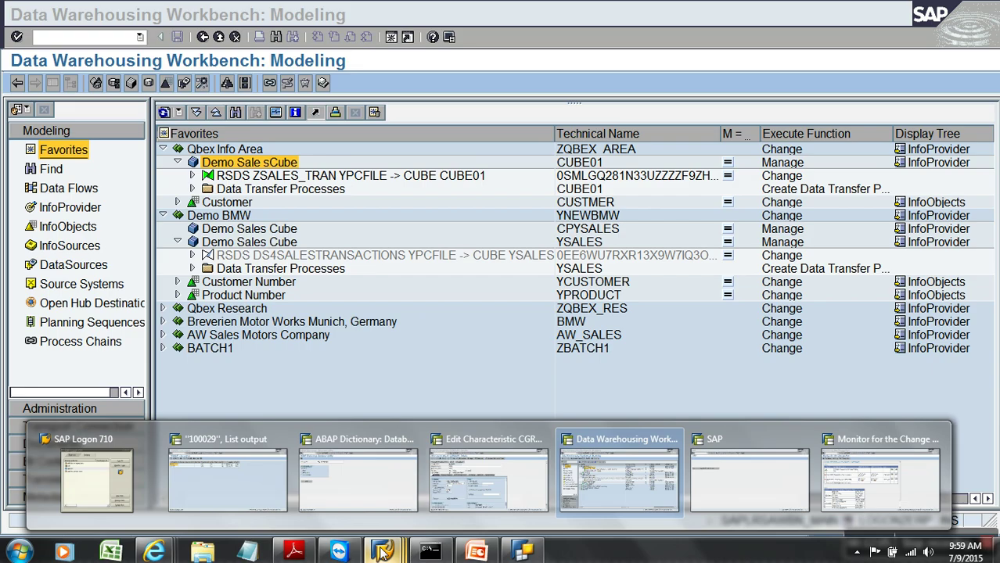
pyautogui.click(224, 501)
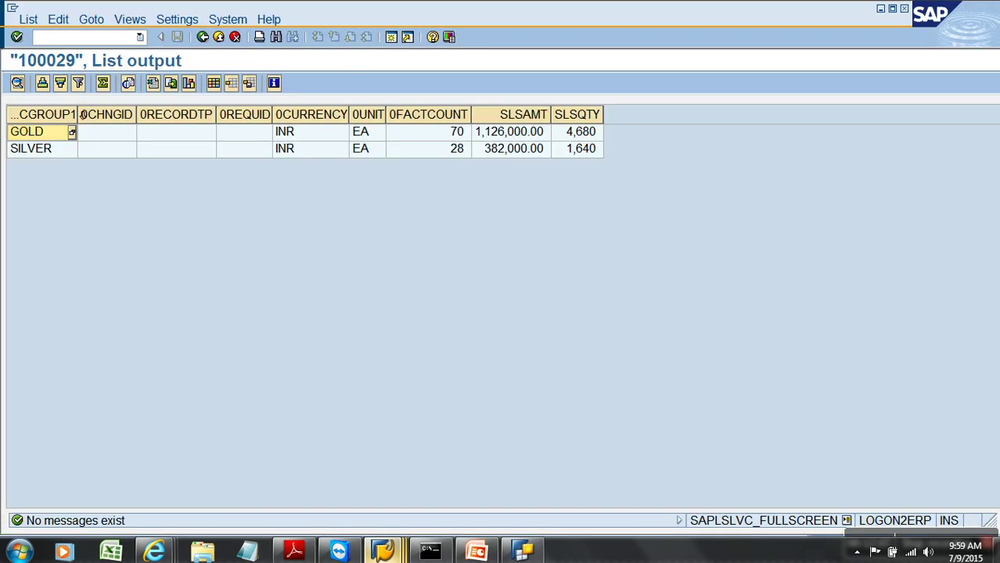
pyautogui.click(203, 38)
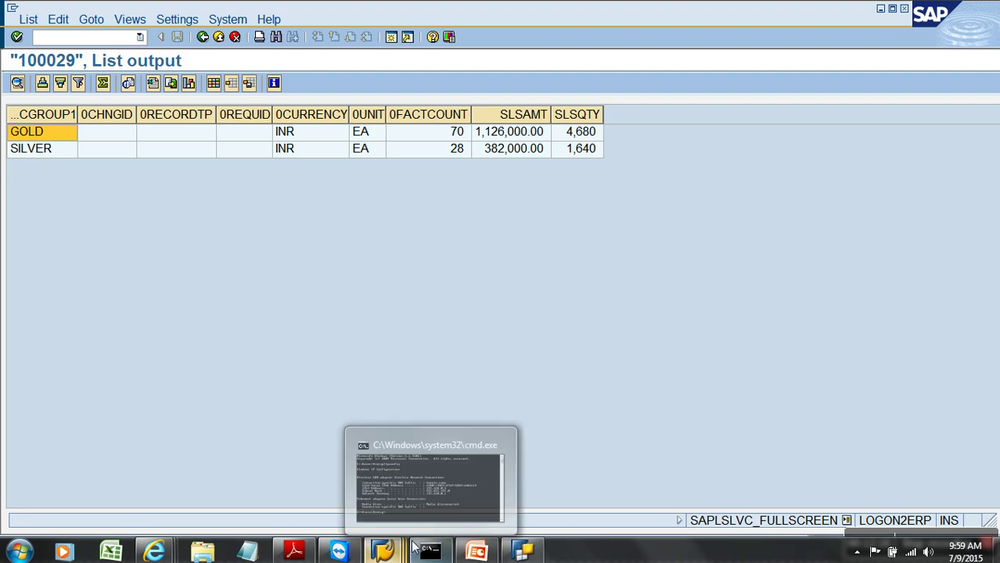
# Step: Bring up SAP Logon, try to log on to the sap bw system and decline the detailed error description
pyautogui.click(382, 553)
pyautogui.click(523, 518)
pyautogui.click(616, 342)
pyautogui.click(389, 550)
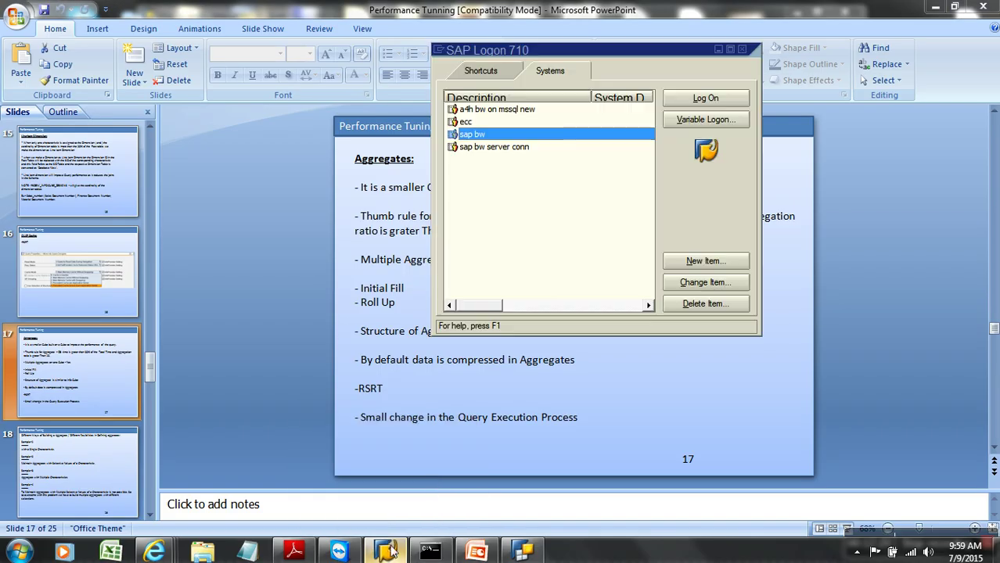
pyautogui.press('Return')
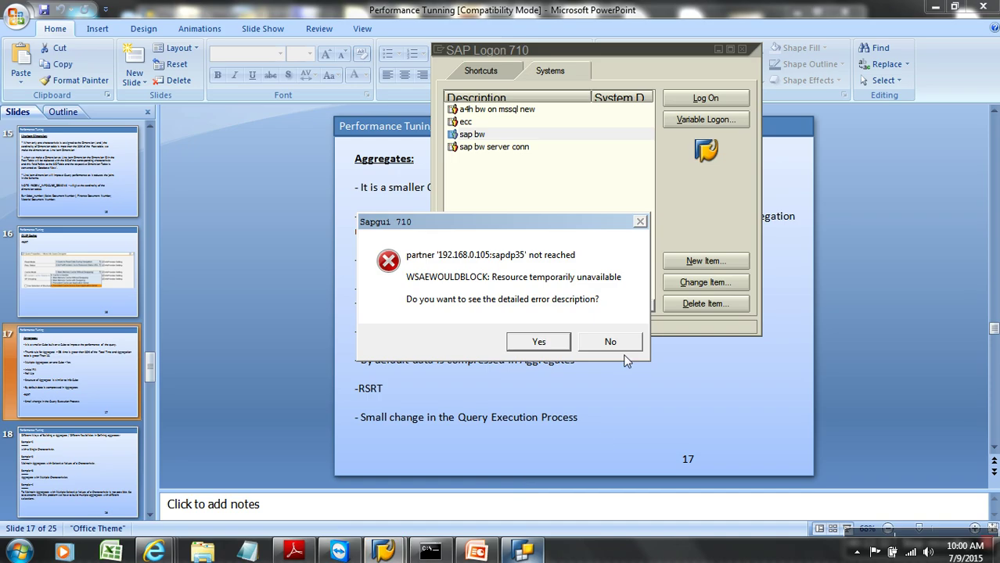
pyautogui.click(613, 340)
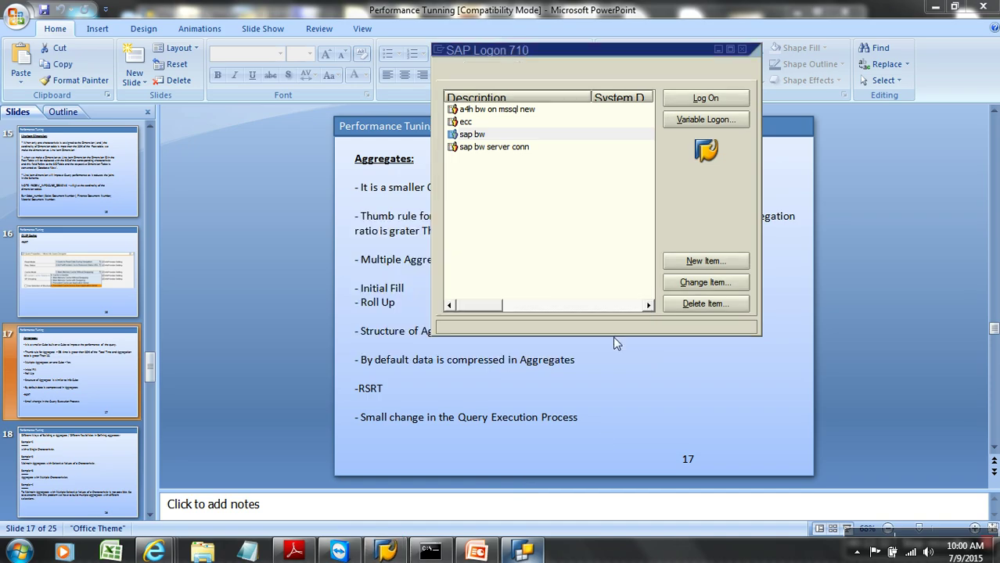
# Step: Retry the sap bw logon, declining the error details between attempts
pyautogui.click(705, 100)
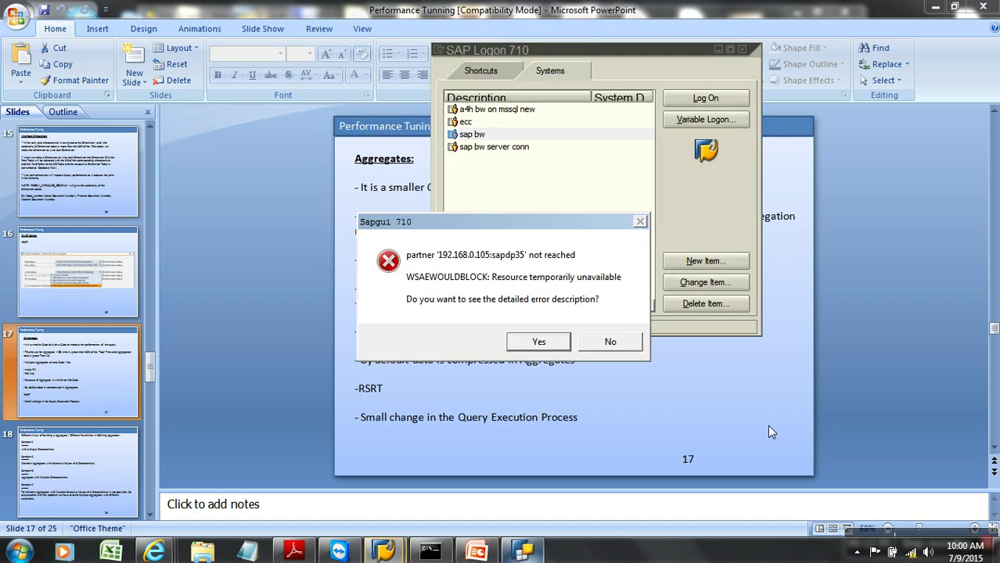
pyautogui.click(609, 342)
pyautogui.click(694, 97)
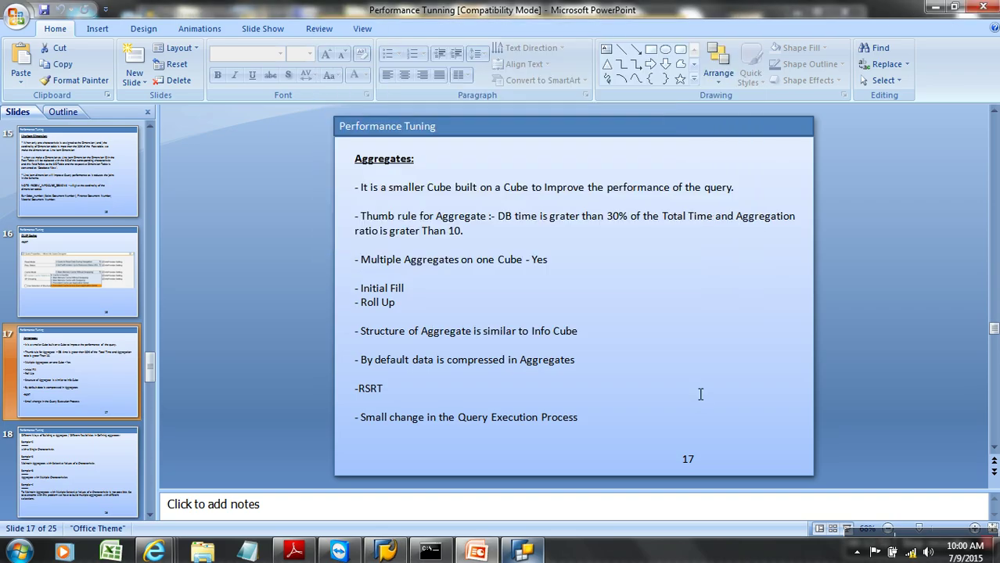
# Step: Show the Windows desktop and refresh it several times
pyautogui.press('super+d')
pyautogui.click(808, 151)
pyautogui.rightClick(808, 151)
pyautogui.click(835, 194)
pyautogui.rightClick(834, 132)
pyautogui.click(851, 178)
pyautogui.rightClick(837, 122)
pyautogui.click(838, 160)
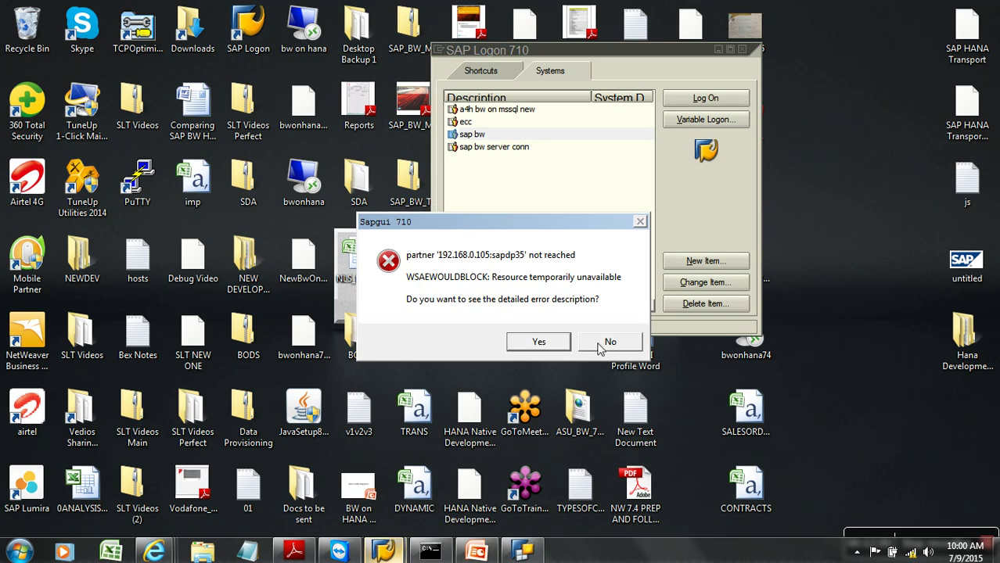
# Step: Dismiss the connection error, try the sap bw logon once more and minimize SAP Logon
pyautogui.click(604, 342)
pyautogui.click(696, 102)
pyautogui.click(601, 342)
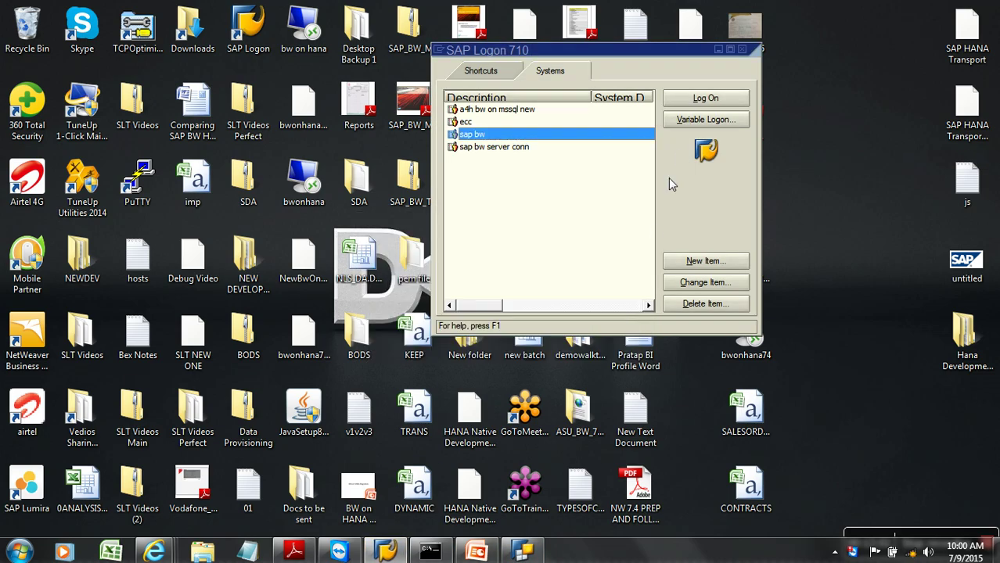
pyautogui.click(716, 50)
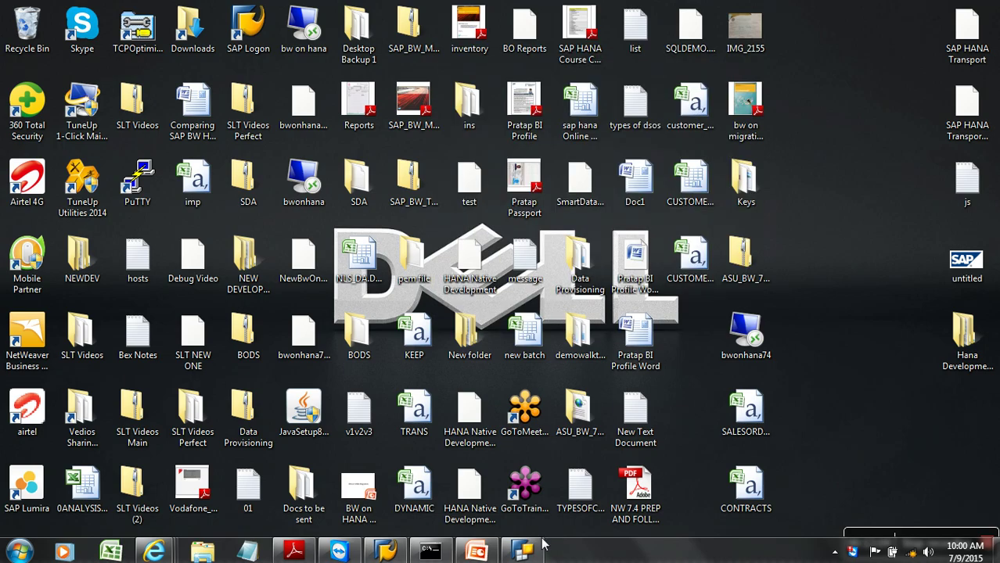
# Step: Bring up the Performance Tuning presentation, minimize it, and switch to SAP Logon to start the sap bw logon
pyautogui.click(485, 545)
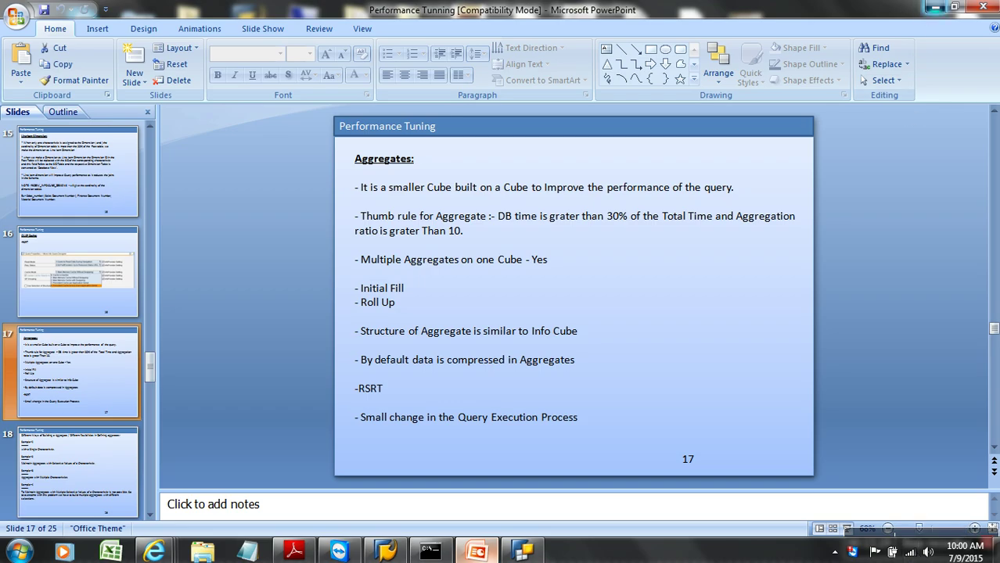
pyautogui.click(931, 7)
pyautogui.click(385, 552)
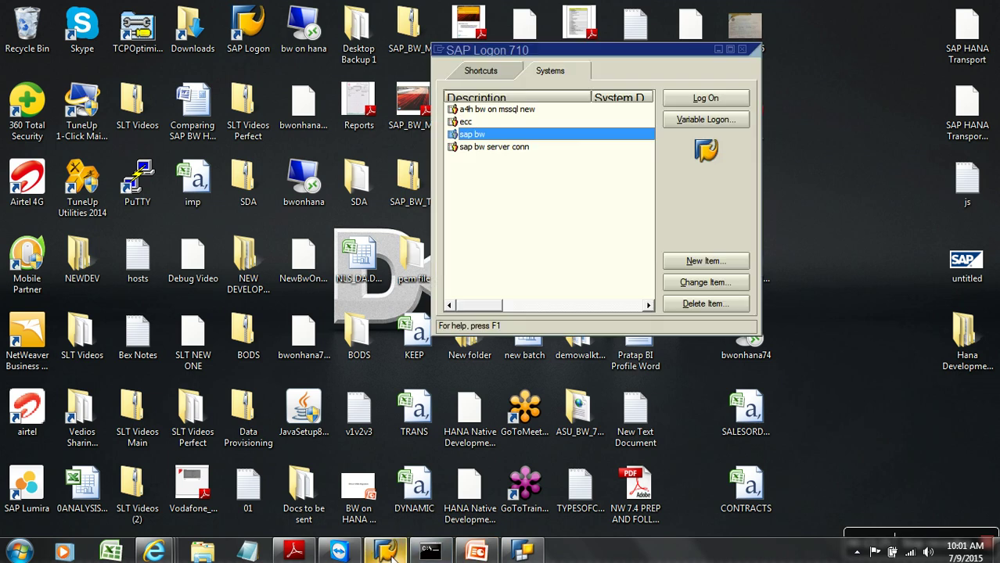
pyautogui.click(688, 100)
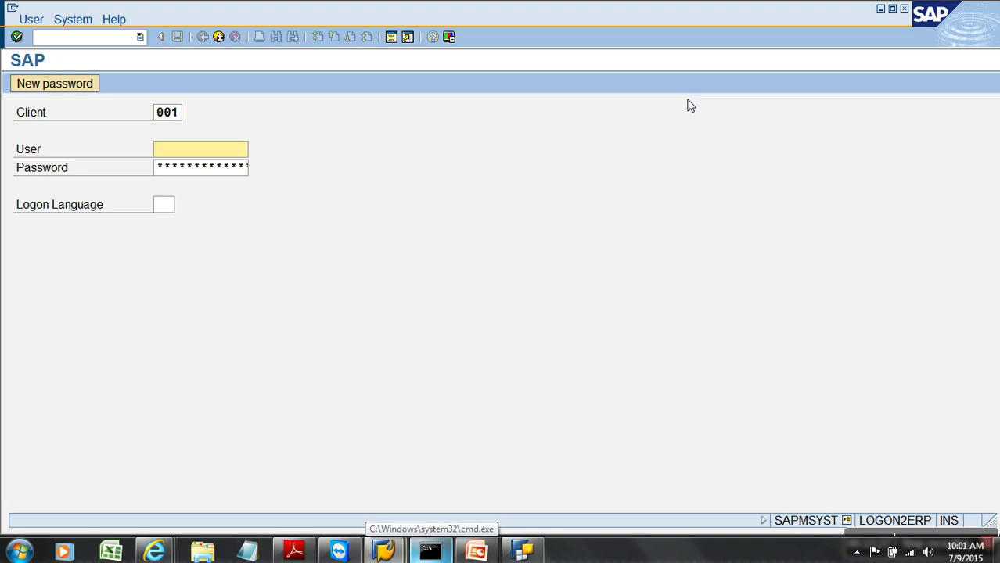
# Step: Log on to client 001 by entering the user name and the account password
pyautogui.write('SAPUSER')
pyautogui.press('Tab')
pyautogui.hotkey('ctrl', 'v')
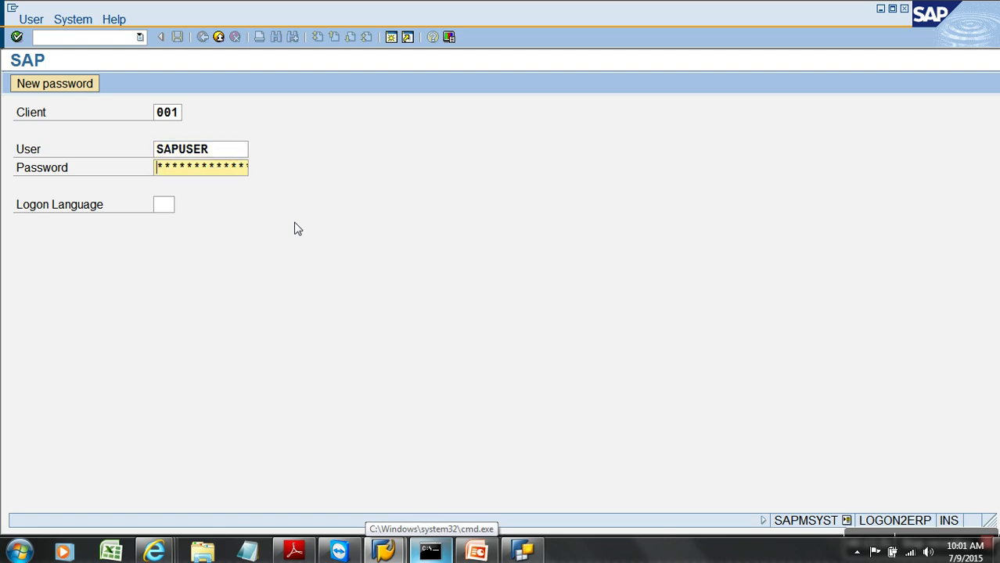
pyautogui.press('Right')
pyautogui.press('Right')
pyautogui.press('Right')
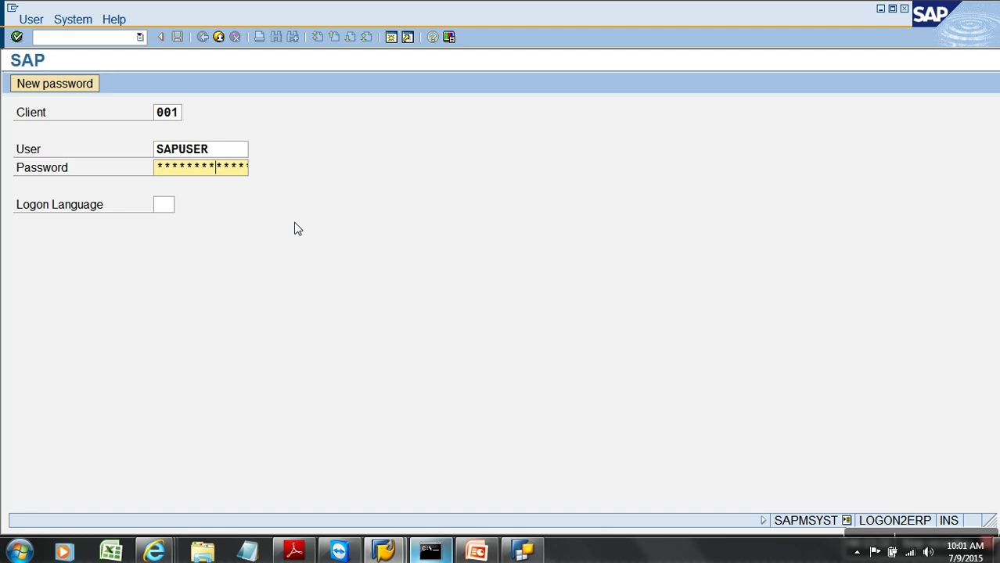
pyautogui.press('Return')
# Step: Open the Data Warehousing Workbench with transaction rsa1
pyautogui.click(211, 335)
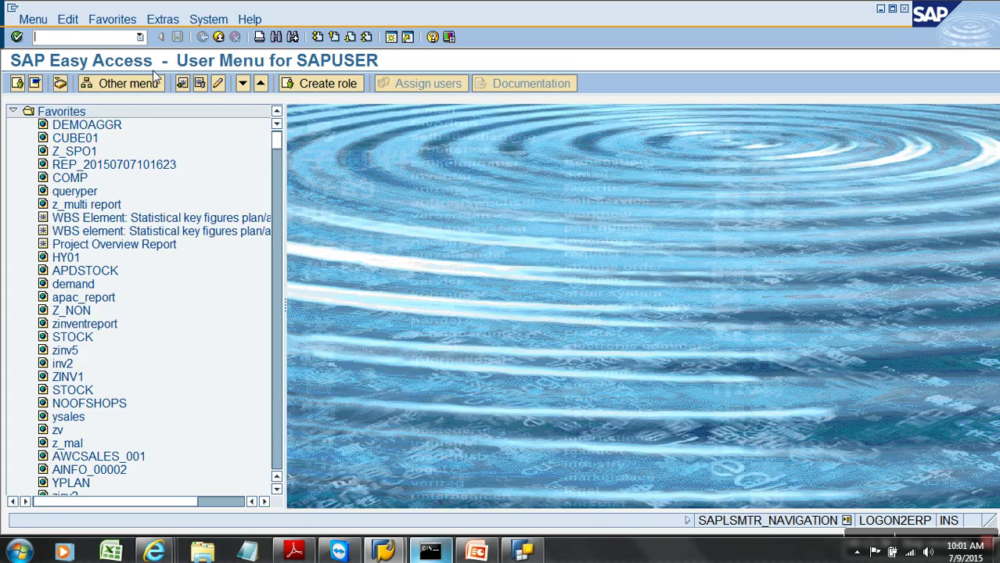
pyautogui.press('Return')
pyautogui.write('rsa')
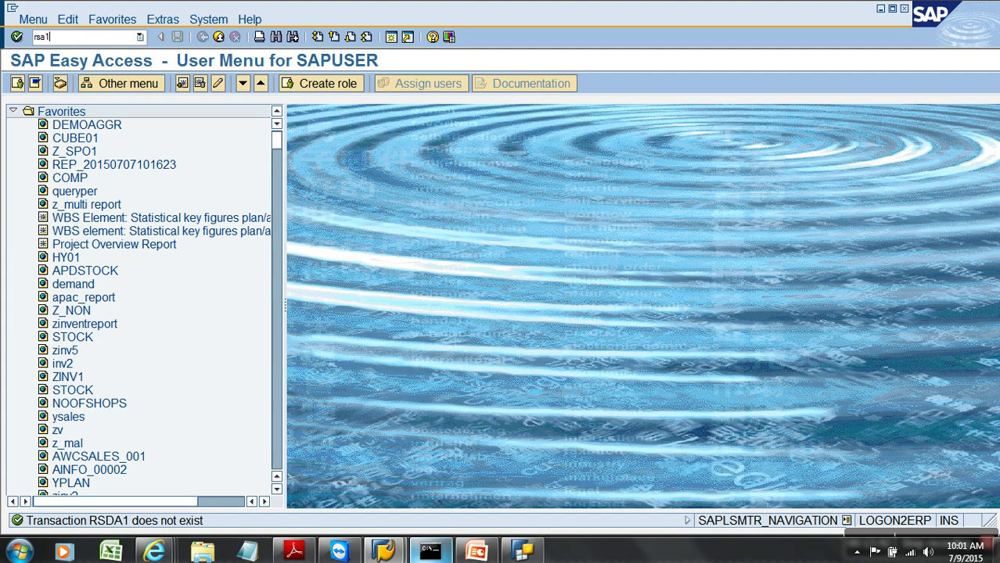
pyautogui.write('1')
pyautogui.press('Return')
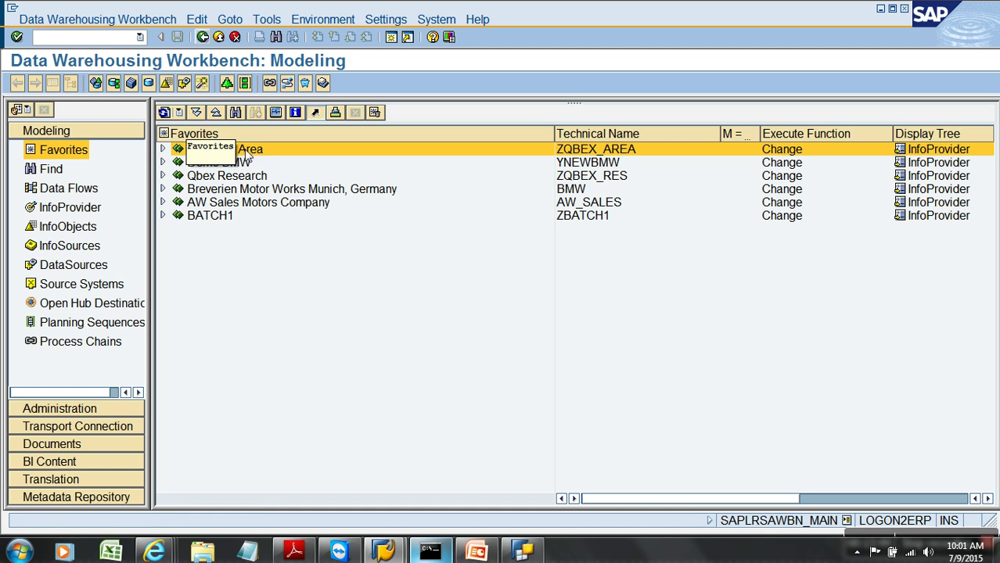
# Step: Expand Qbex Info Area and open the aggregate maintenance of the Demo Sale sCube
pyautogui.doubleClick(243, 151)
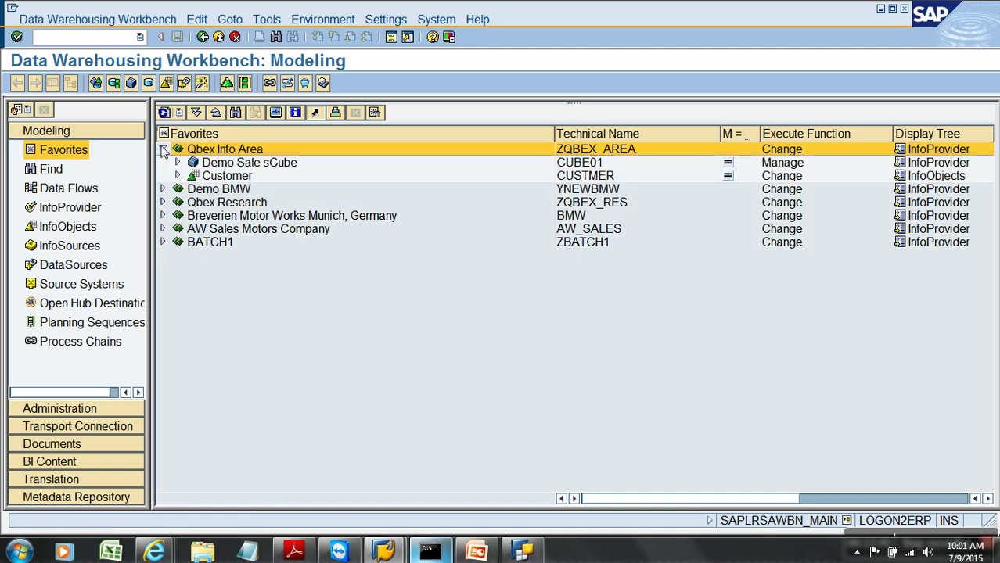
pyautogui.rightClick(241, 164)
pyautogui.click(334, 430)
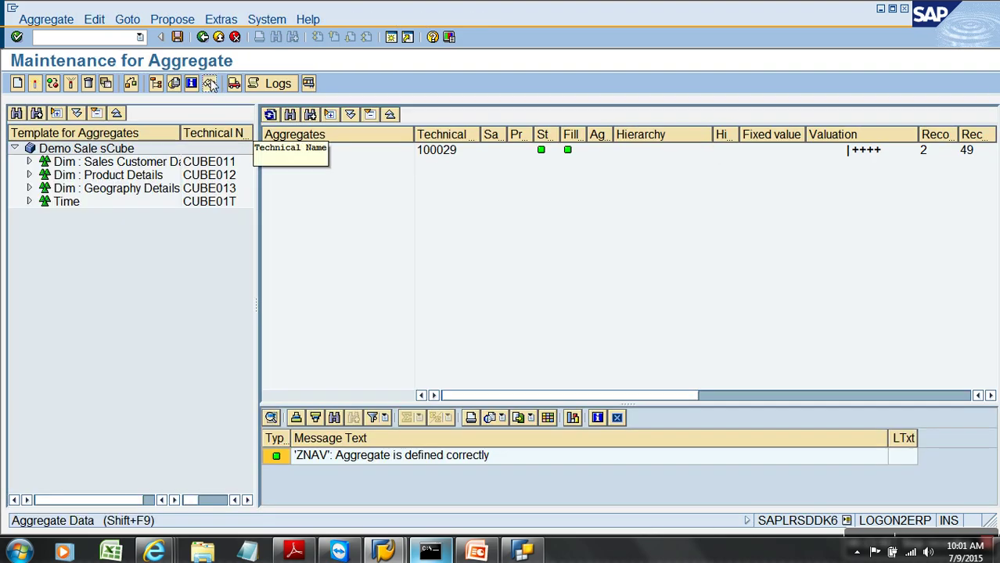
# Step: Display the ZNAV aggregate's data with all characteristics in the output, and return to the modeling overview
pyautogui.click(210, 83)
pyautogui.click(125, 83)
pyautogui.click(305, 87)
pyautogui.click(17, 83)
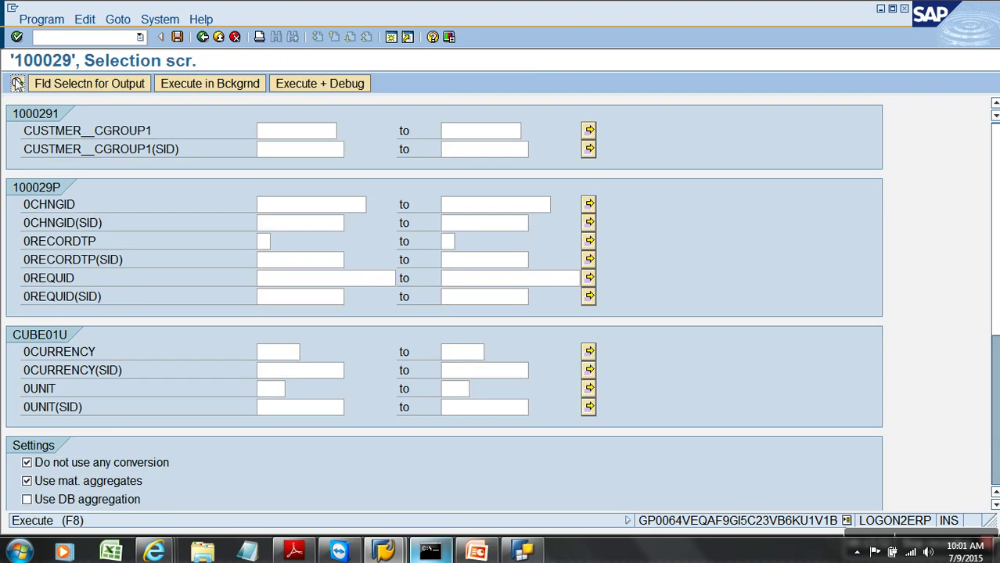
pyautogui.click(17, 83)
pyautogui.click(219, 39)
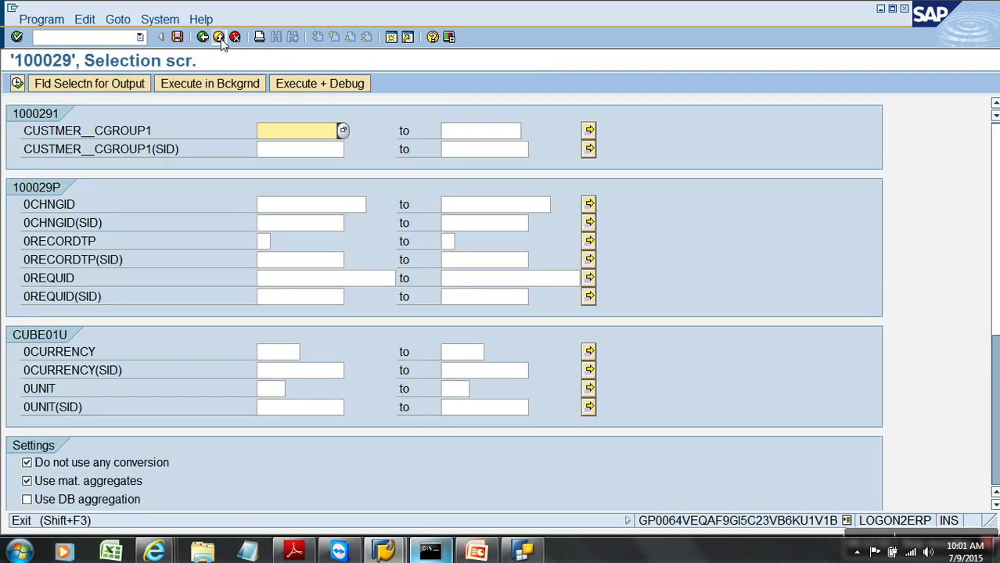
pyautogui.click(220, 37)
pyautogui.click(220, 38)
# Step: Open the Apply Hierarchy/Attribute Change function and set the change run to use a variant
pyautogui.click(267, 19)
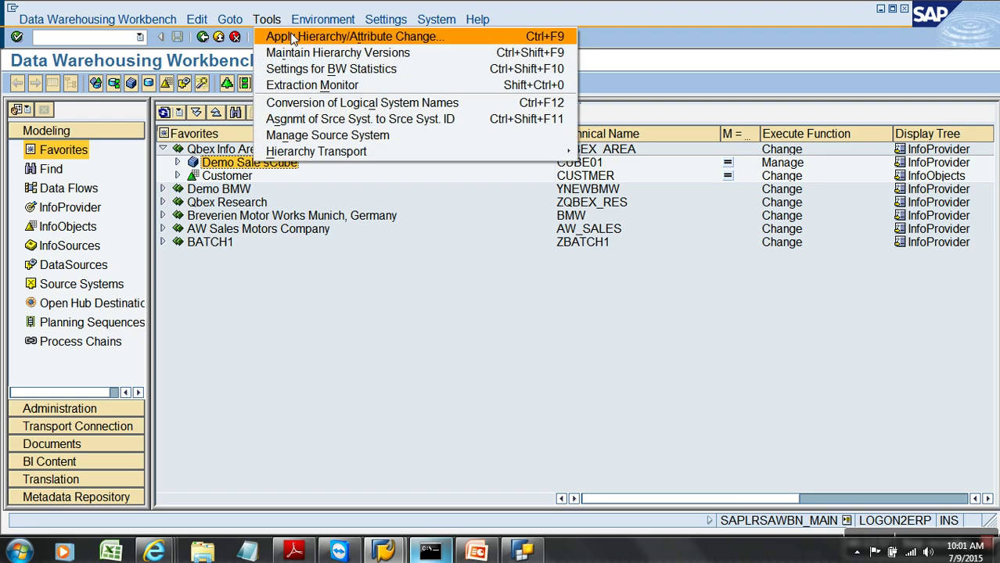
pyautogui.click(294, 38)
pyautogui.click(74, 353)
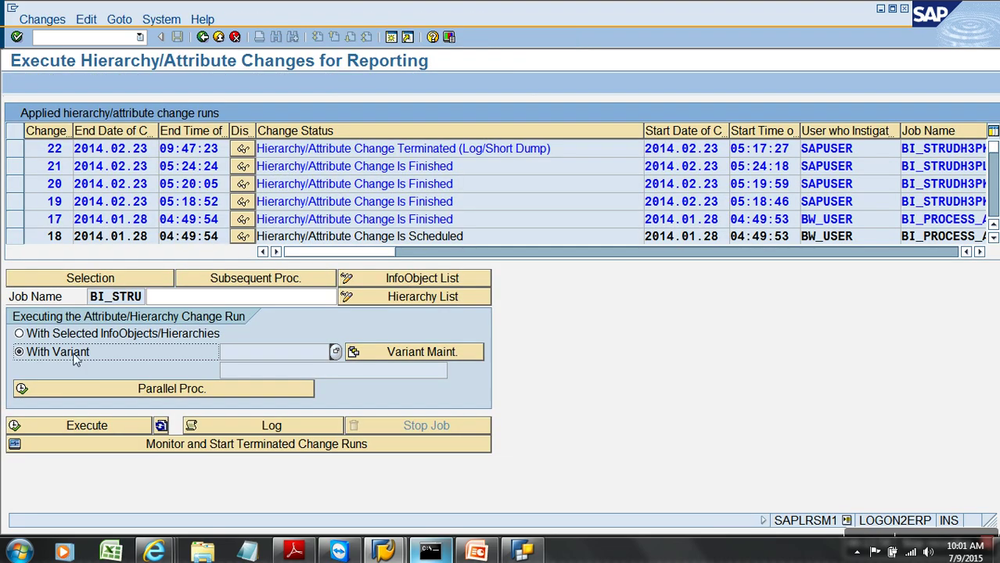
# Step: Create change run variant XSFD with CUSTOMER in its InfoObject list, and accept saving its values
pyautogui.click(391, 352)
pyautogui.write('xsfd')
pyautogui.click(281, 192)
pyautogui.click(303, 124)
pyautogui.click(303, 131)
pyautogui.click(204, 38)
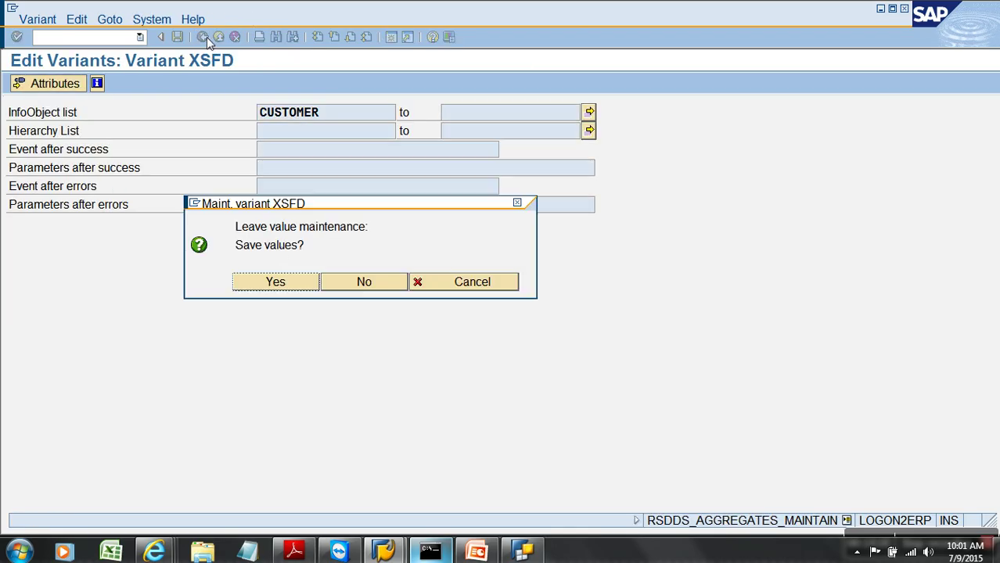
pyautogui.click(275, 283)
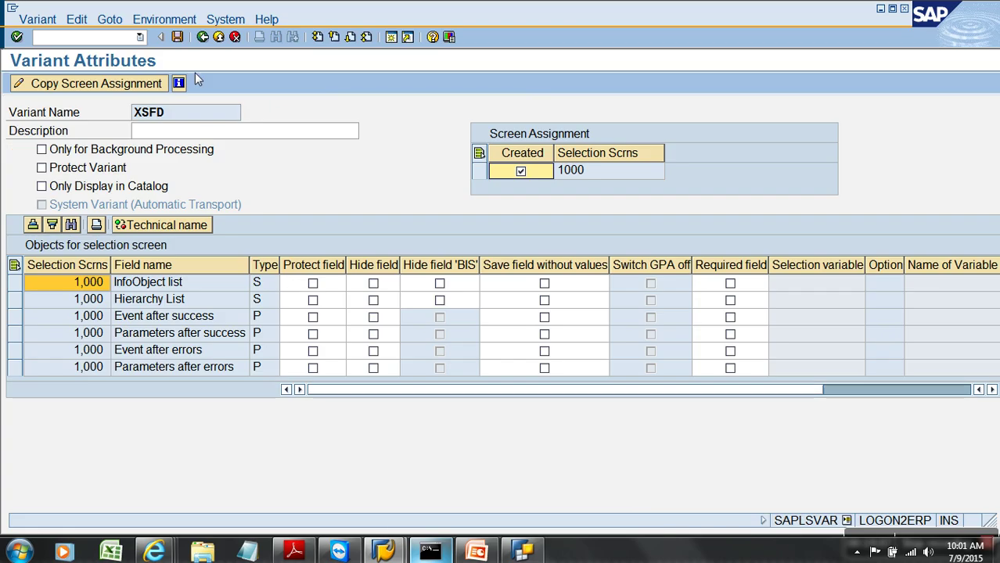
# Step: Save variant XSFD with the description dc and execute the attribute change run with it
pyautogui.click(207, 133)
pyautogui.write('dd')
pyautogui.click(176, 36)
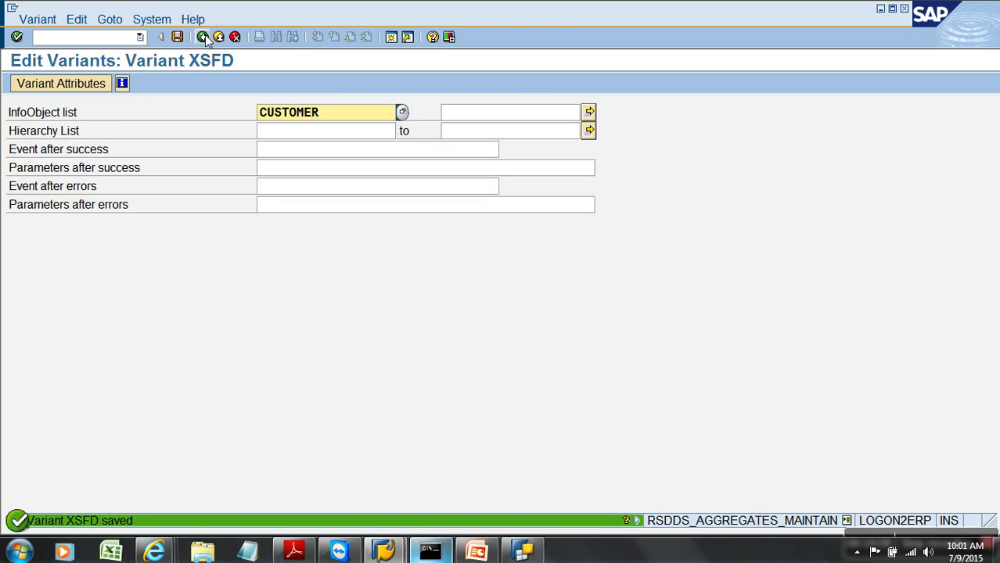
pyautogui.click(203, 36)
pyautogui.click(202, 37)
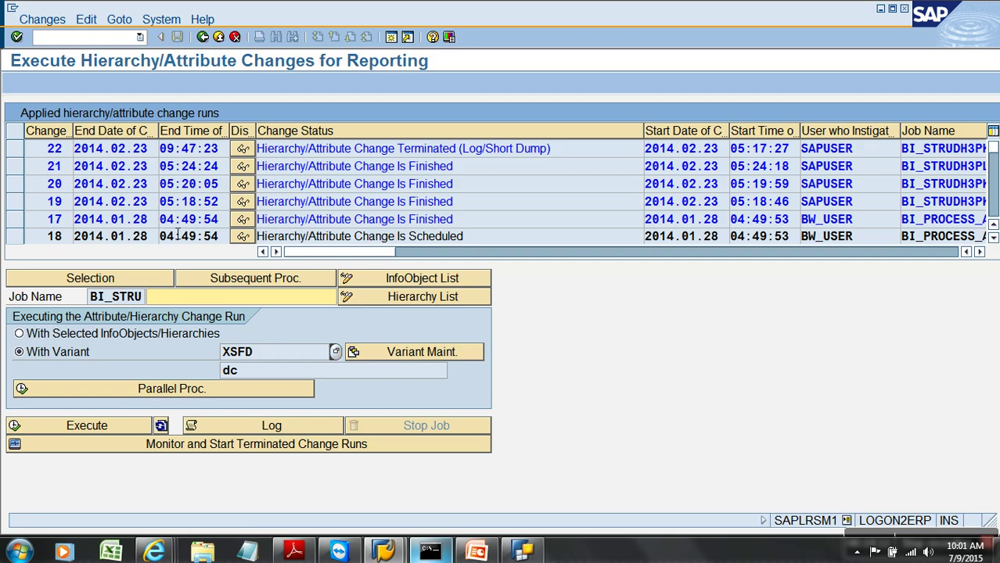
pyautogui.click(86, 425)
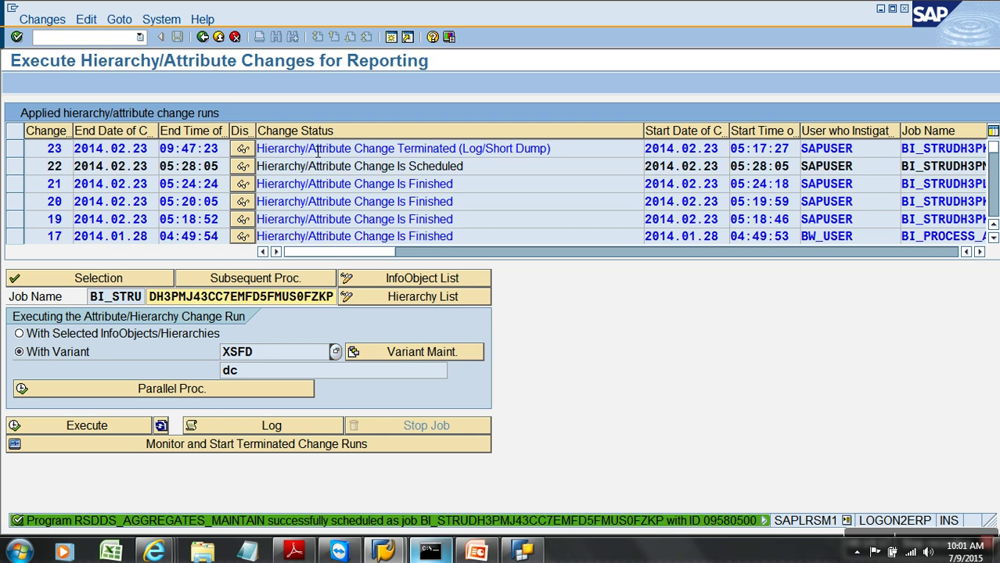
# Step: Examine the job log of the scheduled change run, refresh it, and return to the modeling overview
pyautogui.click(244, 168)
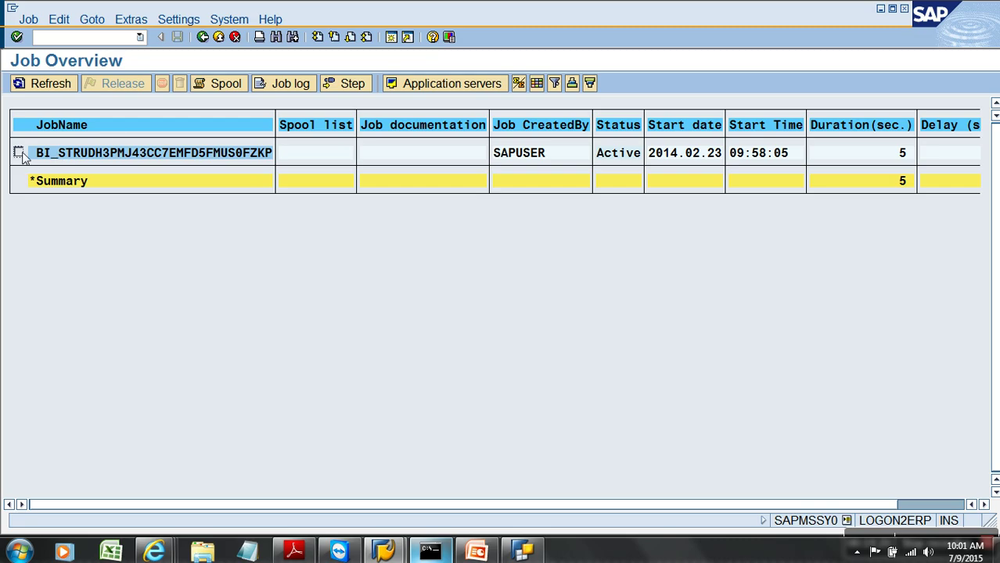
pyautogui.click(280, 85)
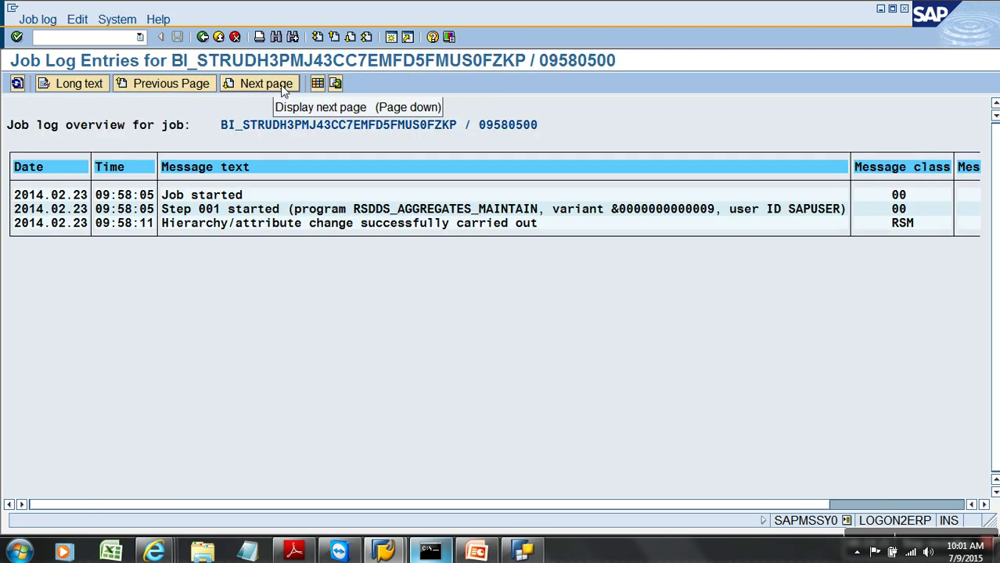
pyautogui.click(18, 84)
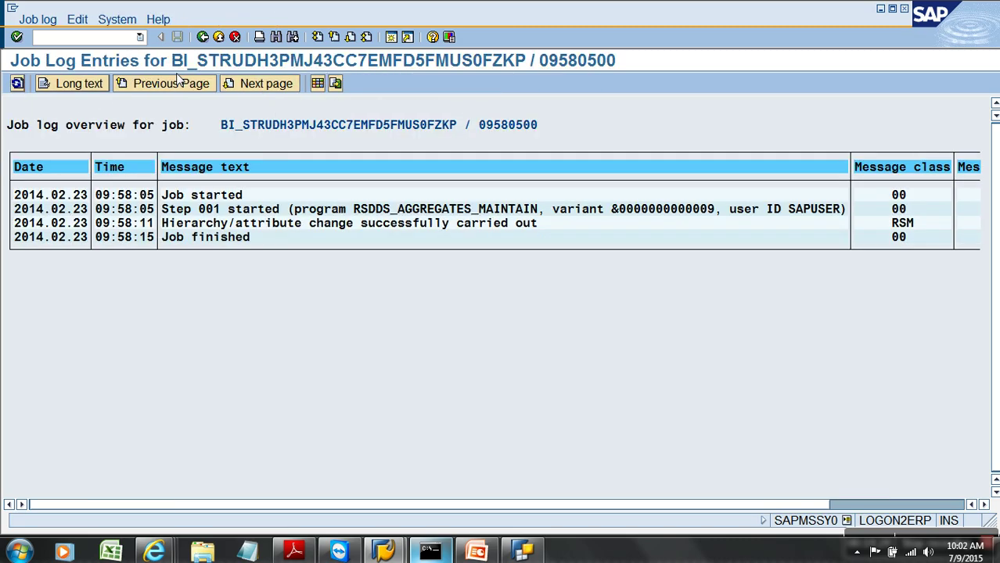
pyautogui.click(219, 37)
pyautogui.click(219, 38)
pyautogui.click(219, 37)
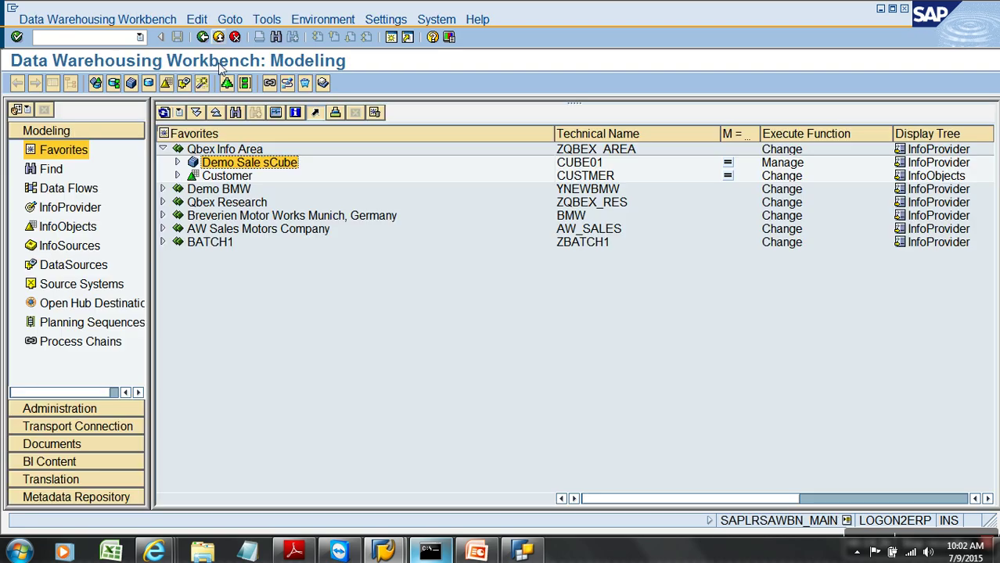
# Step: Display the ZNAV aggregate data of the Demo Sale sCube again with all characteristics, examine the GOLD row and return to aggregate maintenance
pyautogui.rightClick(242, 164)
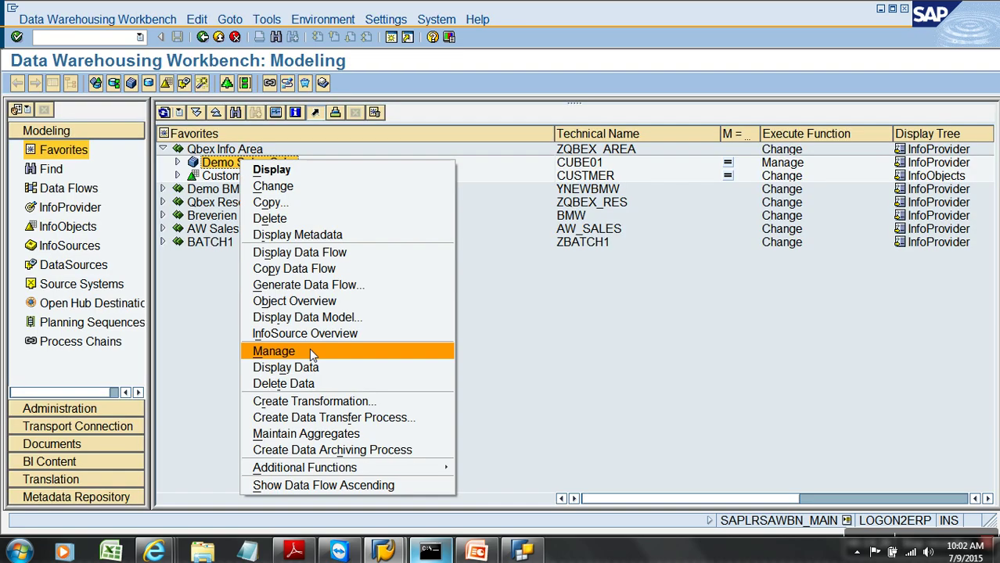
pyautogui.click(333, 432)
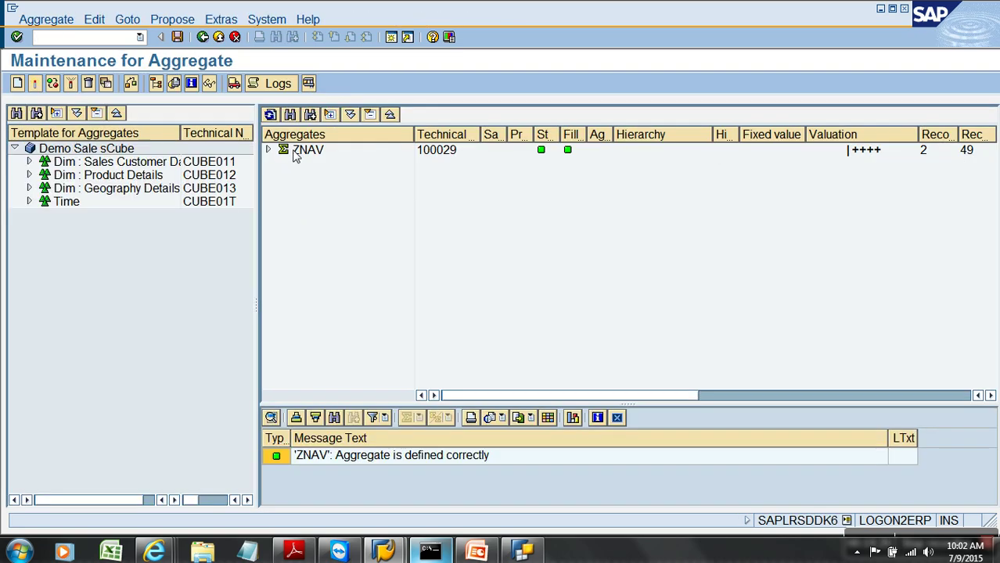
pyautogui.click(233, 84)
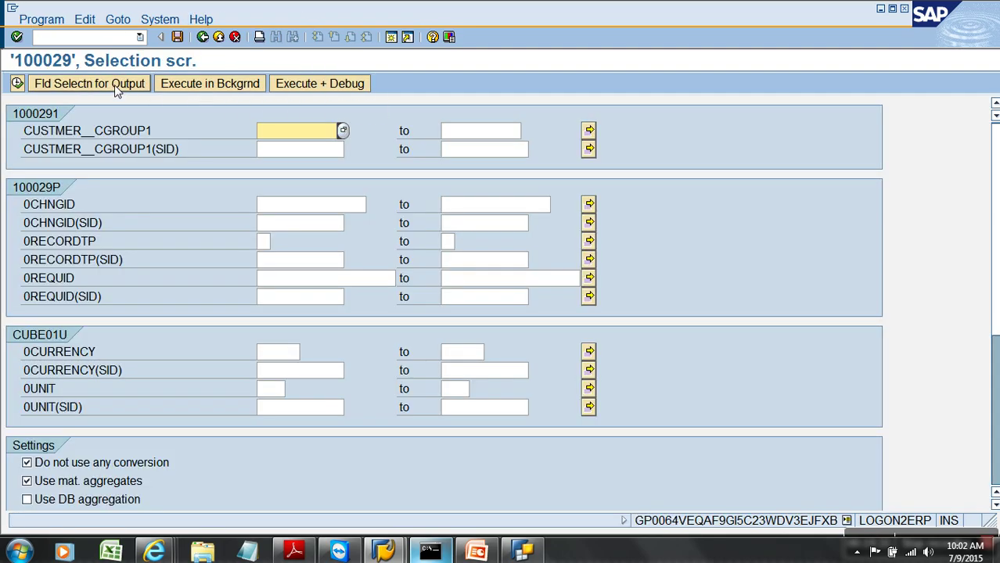
pyautogui.click(115, 85)
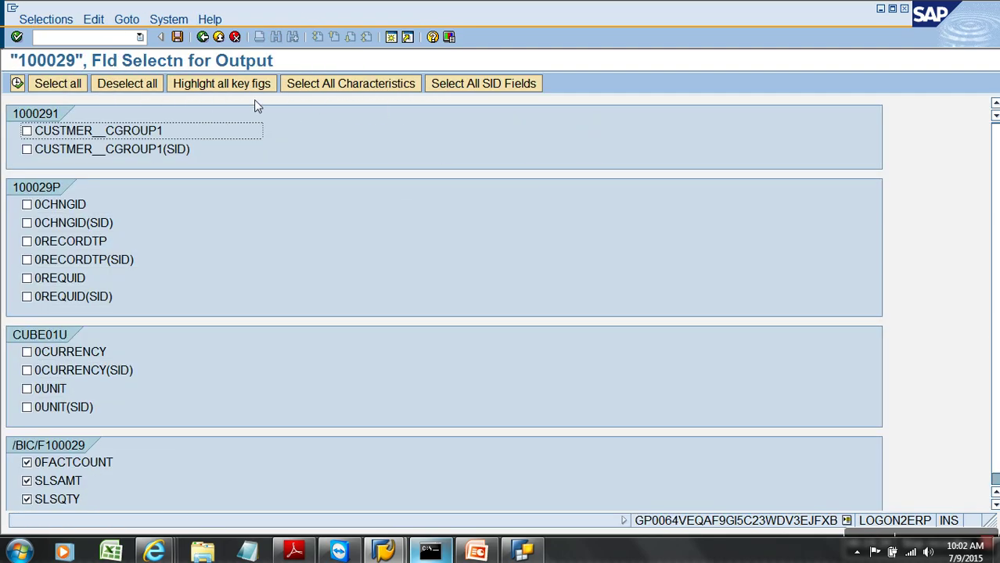
pyautogui.click(330, 84)
pyautogui.click(17, 83)
pyautogui.click(17, 83)
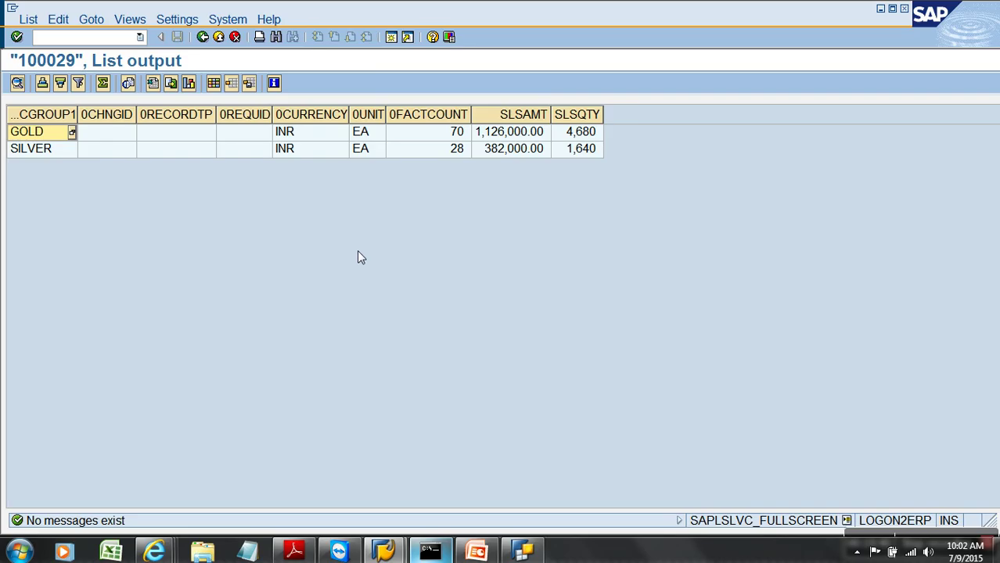
pyautogui.click(39, 135)
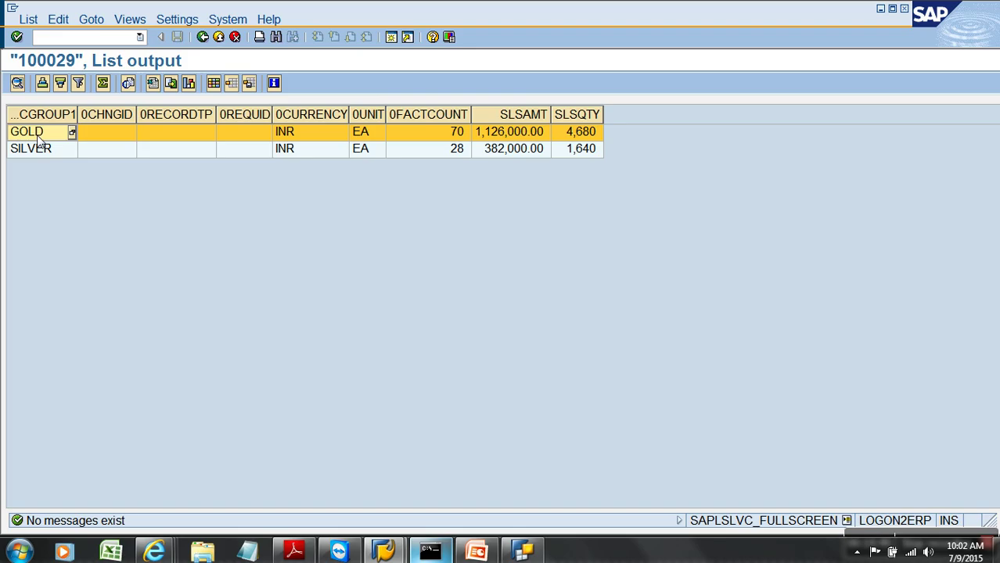
pyautogui.click(218, 37)
pyautogui.click(218, 37)
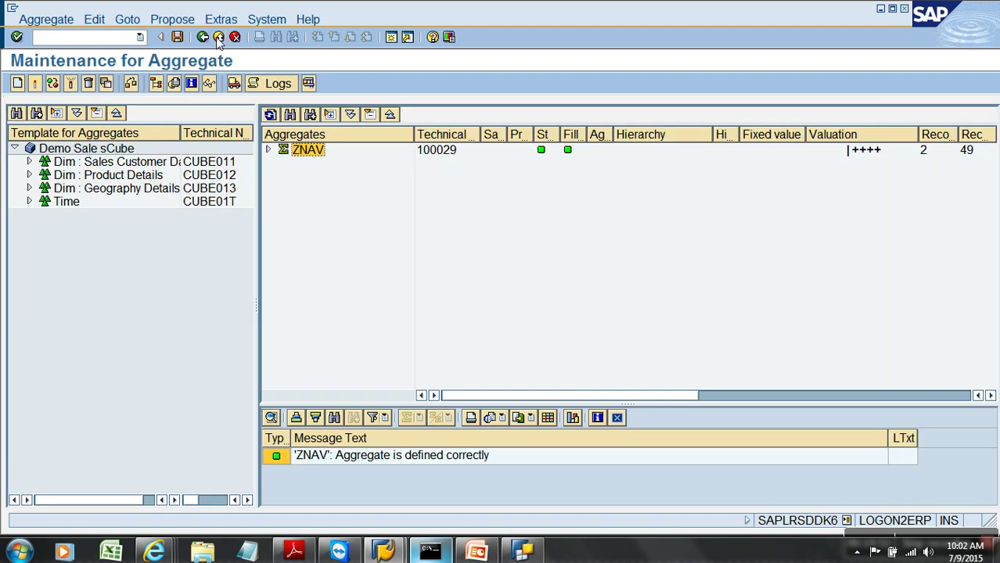
# Step: Delete the ZNAV aggregate, expand the Sales Customer dimension in the template, and leave aggregate maintenance
pyautogui.click(268, 150)
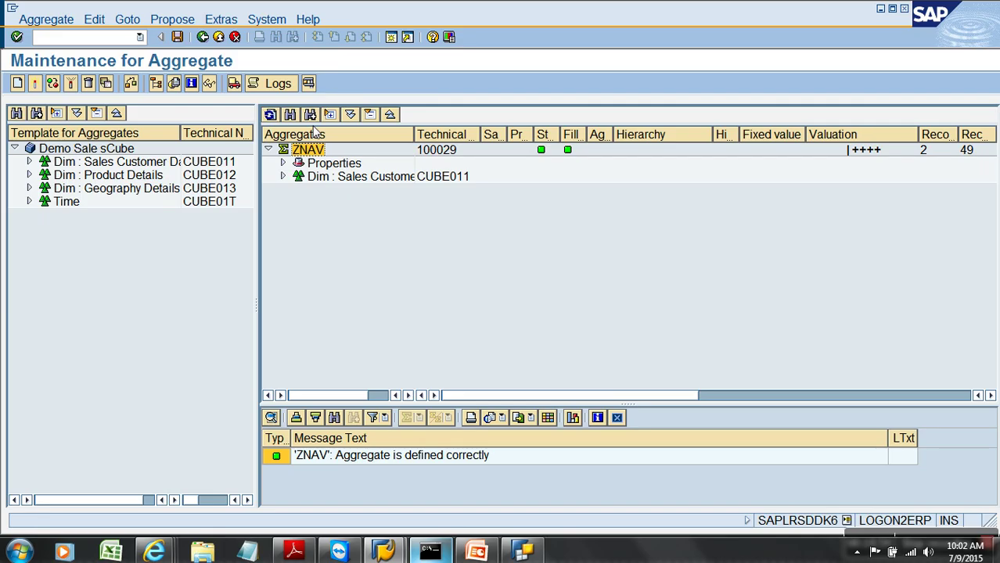
pyautogui.click(88, 83)
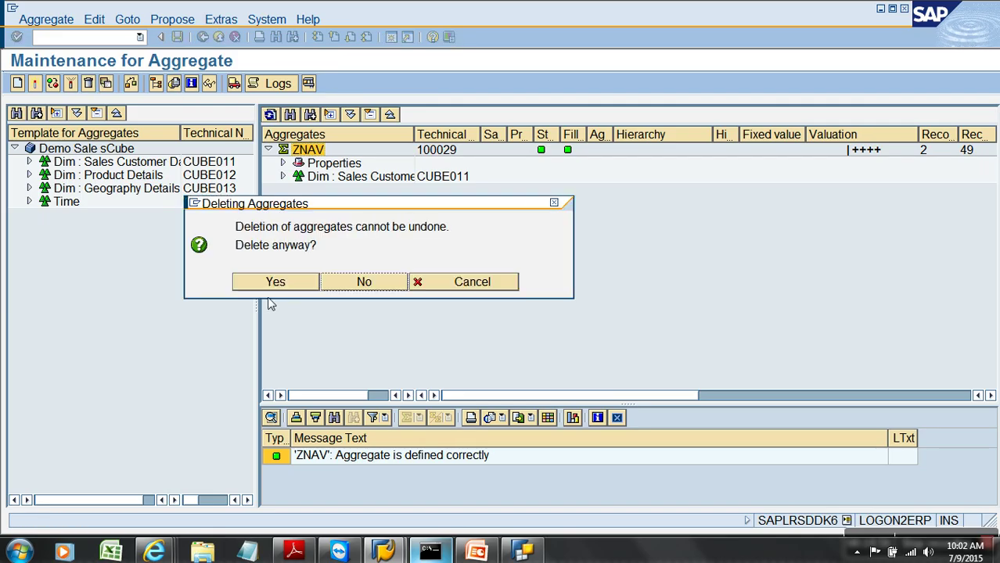
pyautogui.click(275, 286)
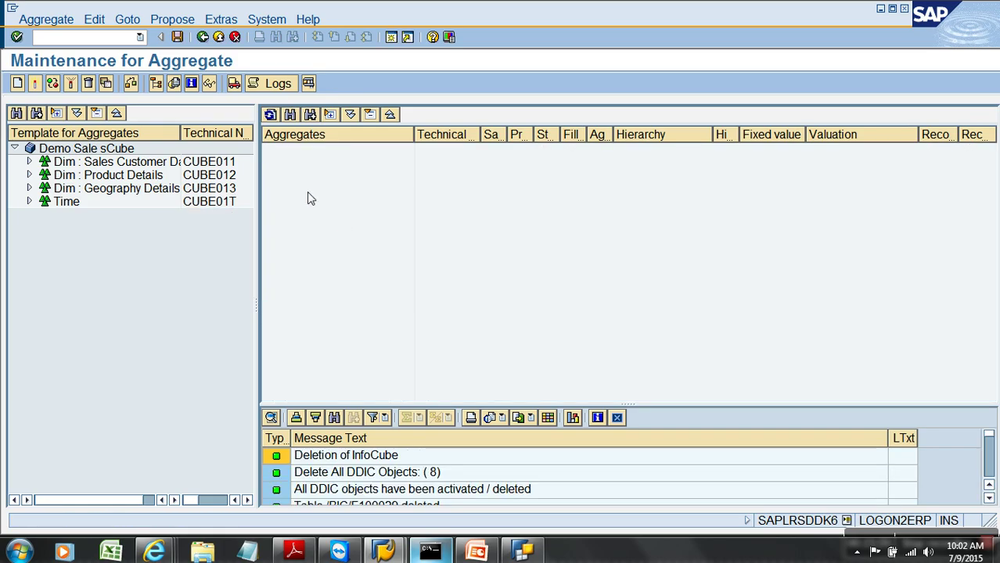
pyautogui.click(28, 162)
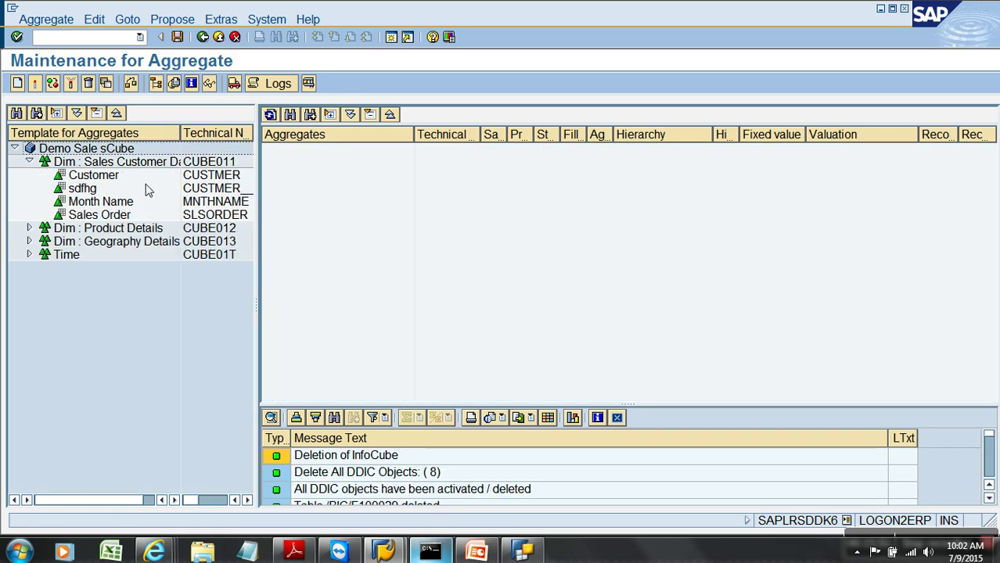
pyautogui.click(219, 36)
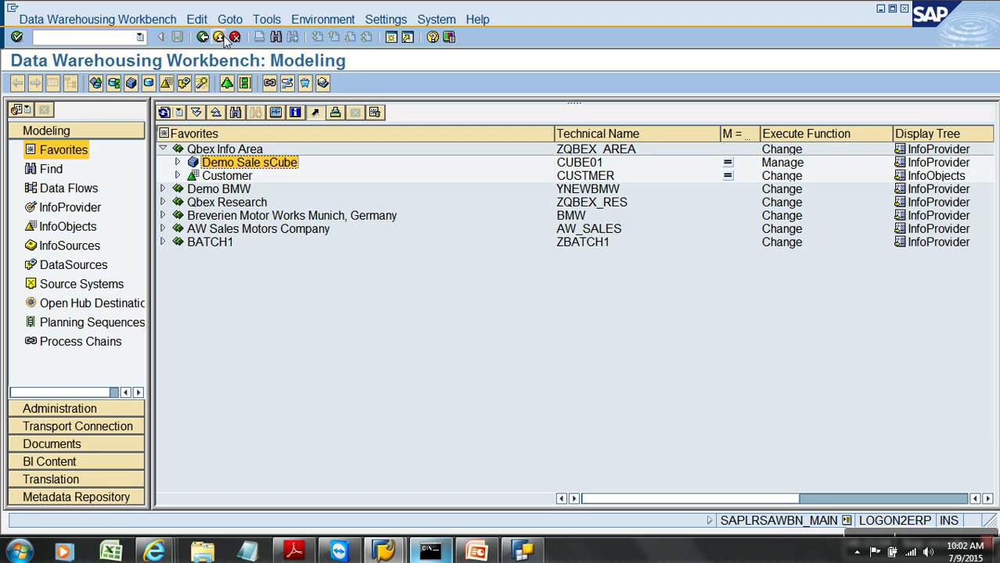
# Step: Display the ZTEST_HIER_CUSTOMERT hierarchy of the Customer InfoObject in the Char Catalog and expand its ALL and SILVER nodes
pyautogui.click(70, 227)
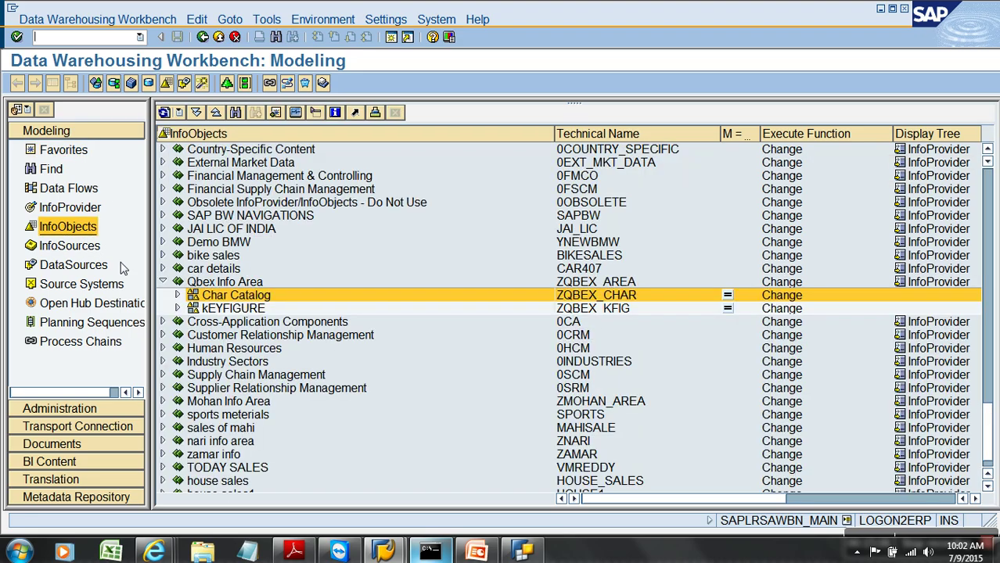
pyautogui.click(177, 295)
pyautogui.click(191, 335)
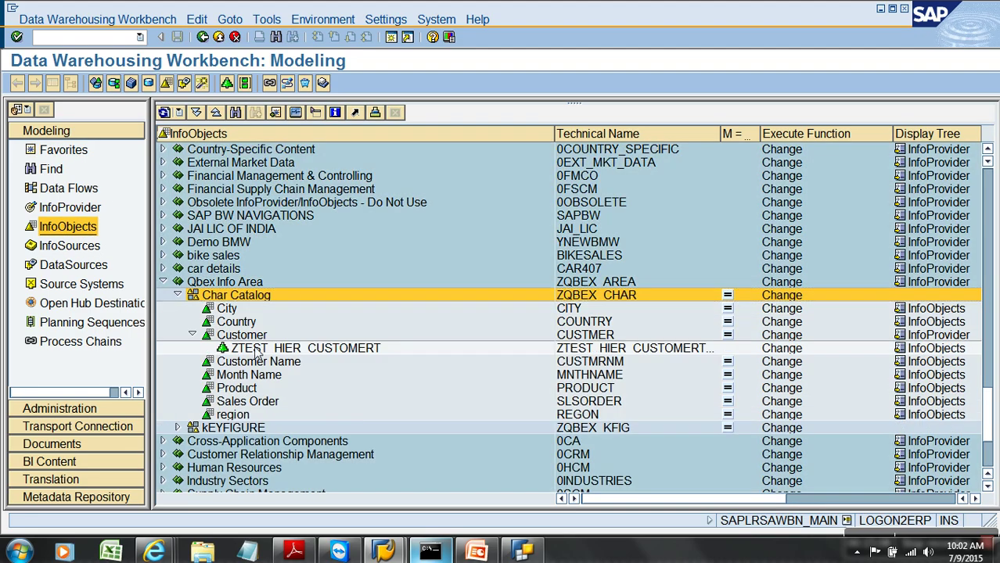
pyautogui.click(261, 348)
pyautogui.click(568, 148)
pyautogui.click(582, 161)
pyautogui.click(582, 171)
pyautogui.click(544, 156)
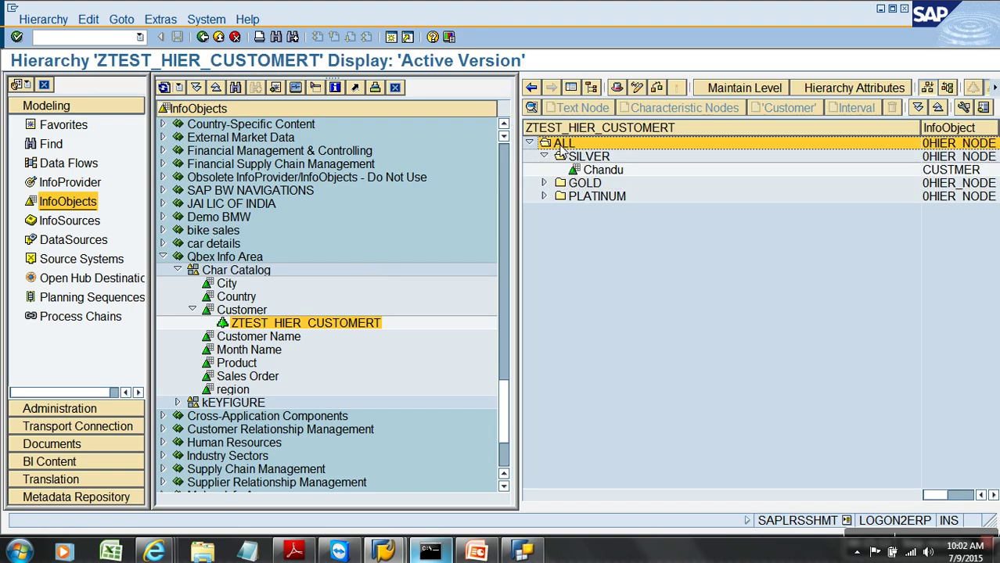
# Step: View the node details of ALL and SILVER in the customer hierarchy, closing each one
pyautogui.doubleClick(561, 145)
pyautogui.click(69, 338)
pyautogui.doubleClick(594, 159)
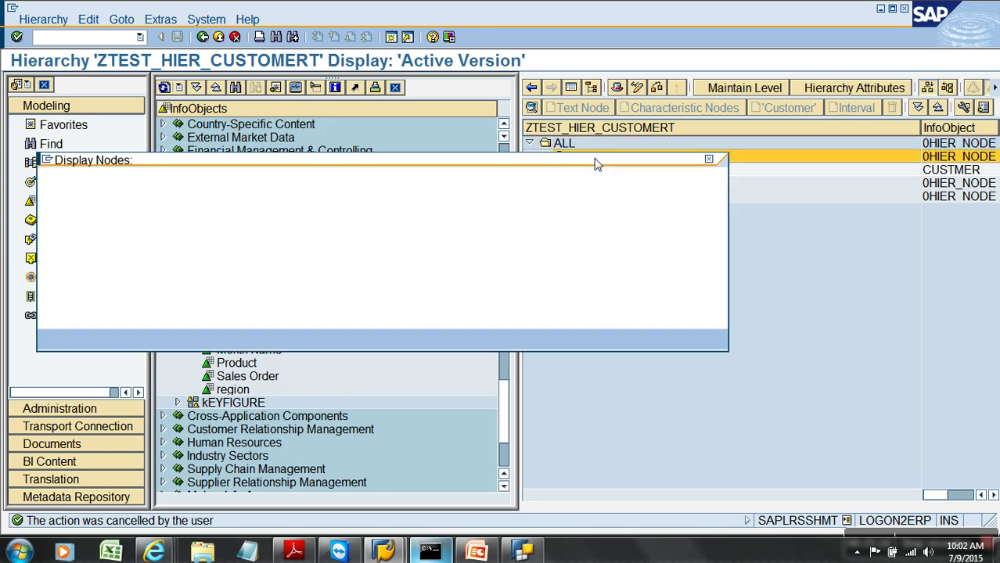
pyautogui.click(69, 338)
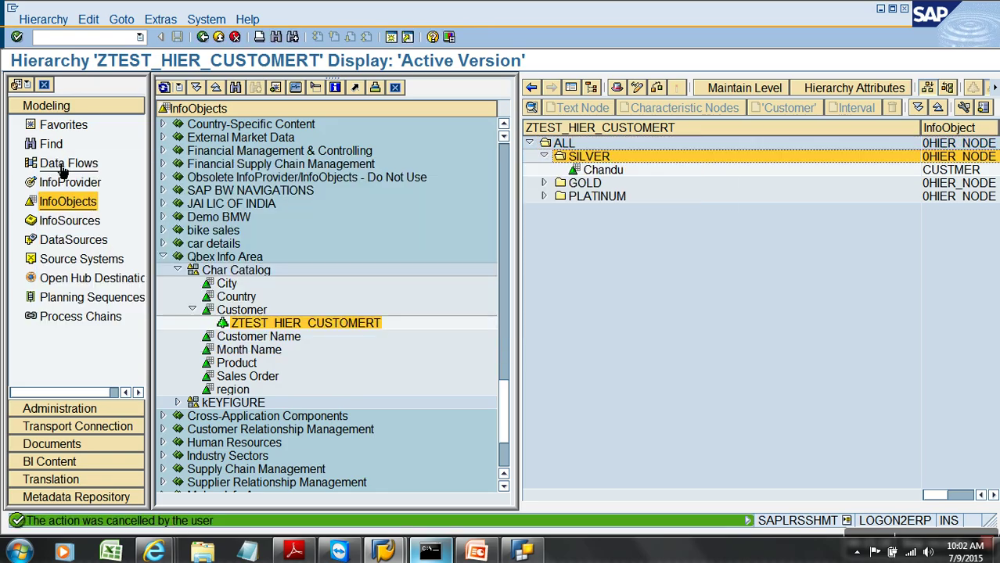
# Step: Return to the favorites and open aggregate maintenance for Demo Sale sCube, opting to create the aggregates manually
pyautogui.click(62, 125)
pyautogui.click(219, 36)
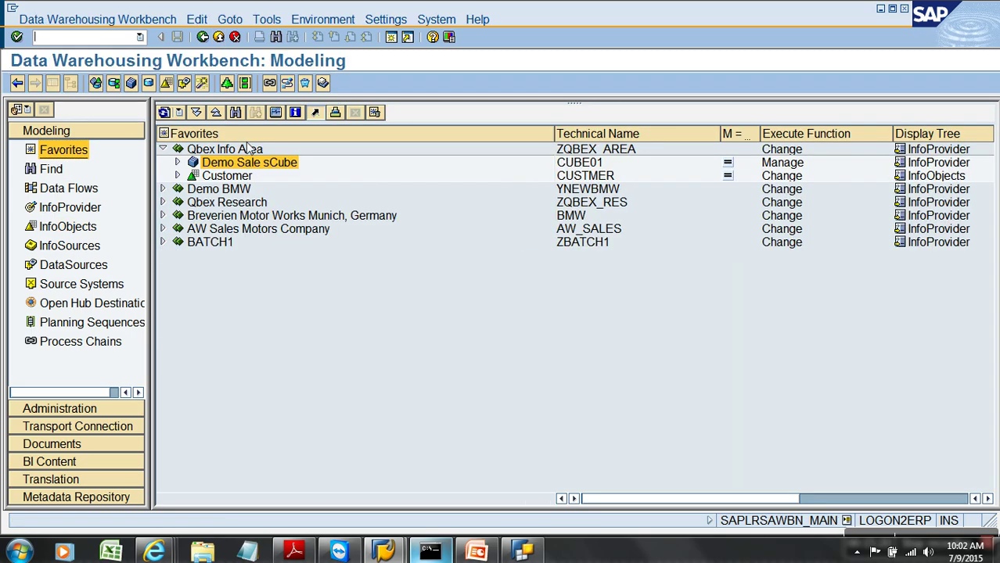
pyautogui.rightClick(252, 162)
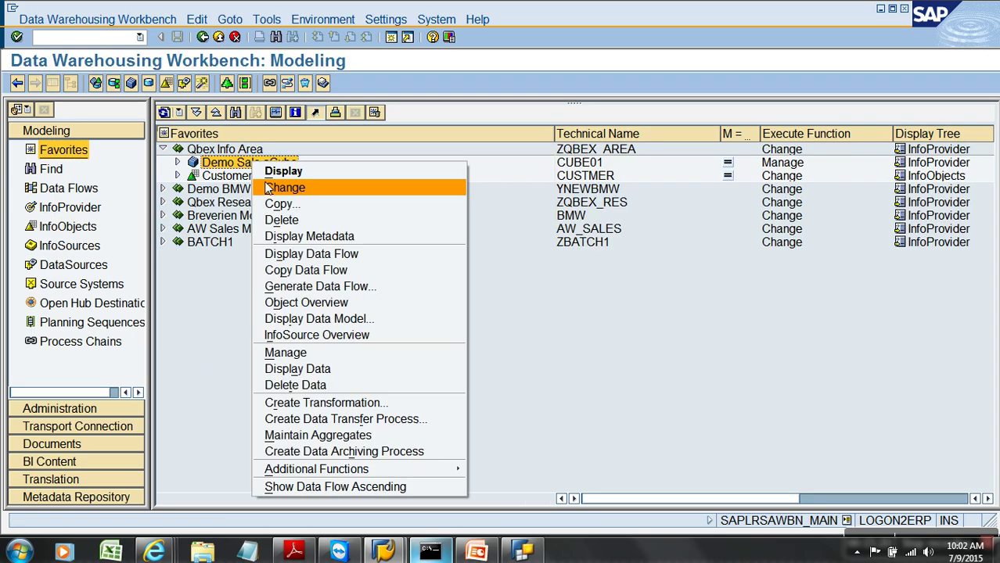
pyautogui.click(341, 435)
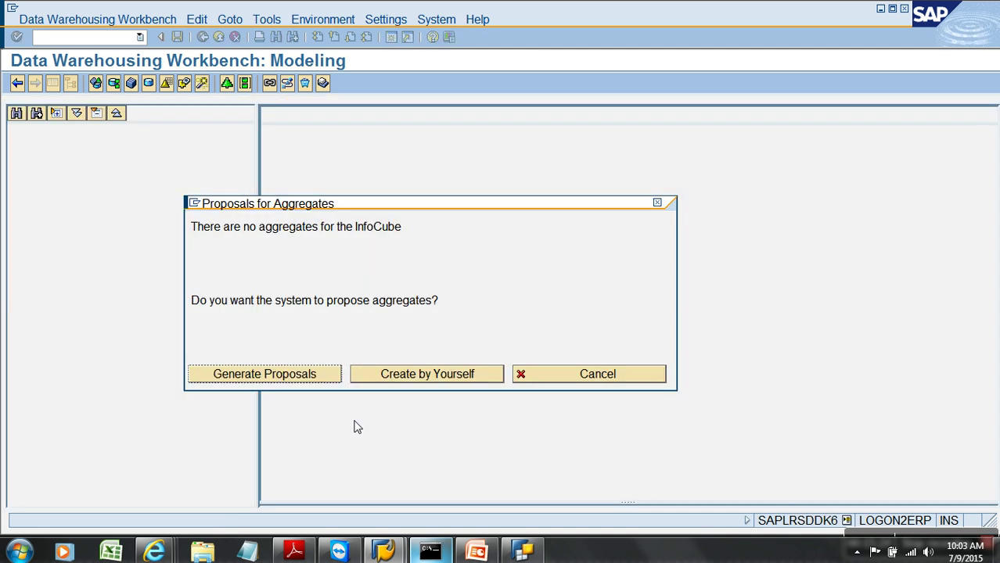
pyautogui.click(404, 377)
# Step: Create an aggregate from the Customer characteristic of Sales Customer Data with short description zjietr and long description hier
pyautogui.click(30, 162)
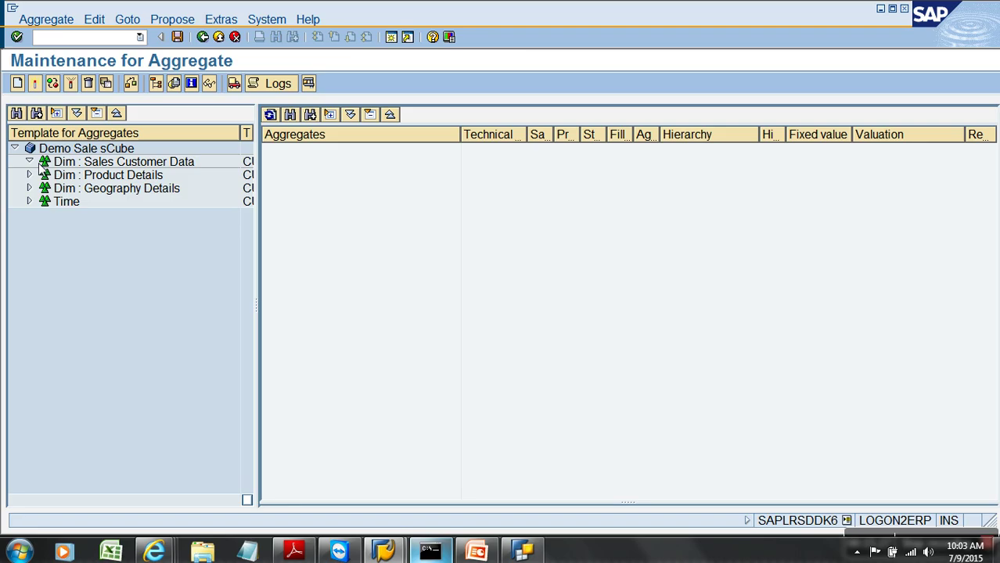
pyautogui.click(111, 177)
pyautogui.moveTo(317, 161); pyautogui.dragTo(324, 163)
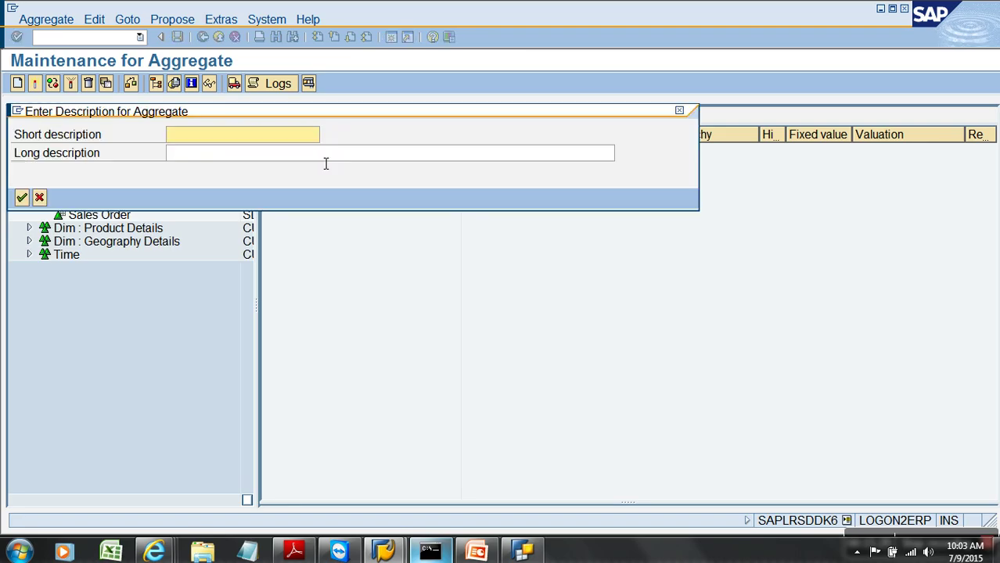
pyautogui.write('zjietr')
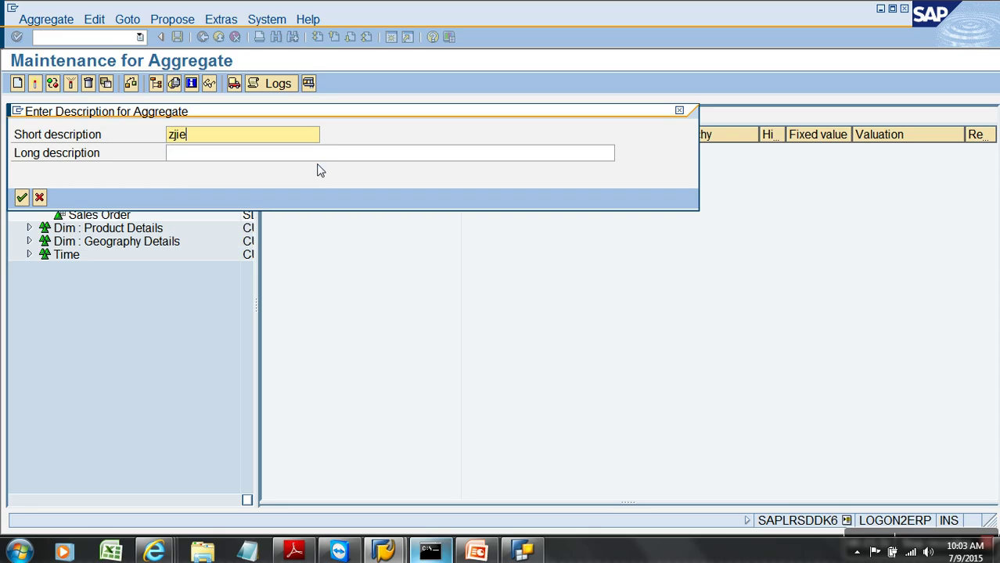
pyautogui.press('Tab')
pyautogui.write('hier')
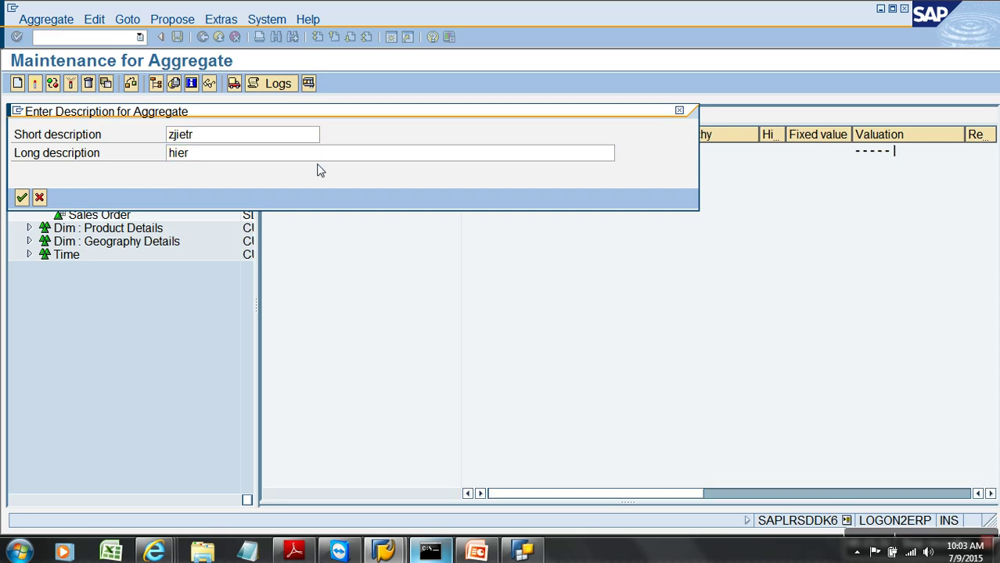
pyautogui.press('Return')
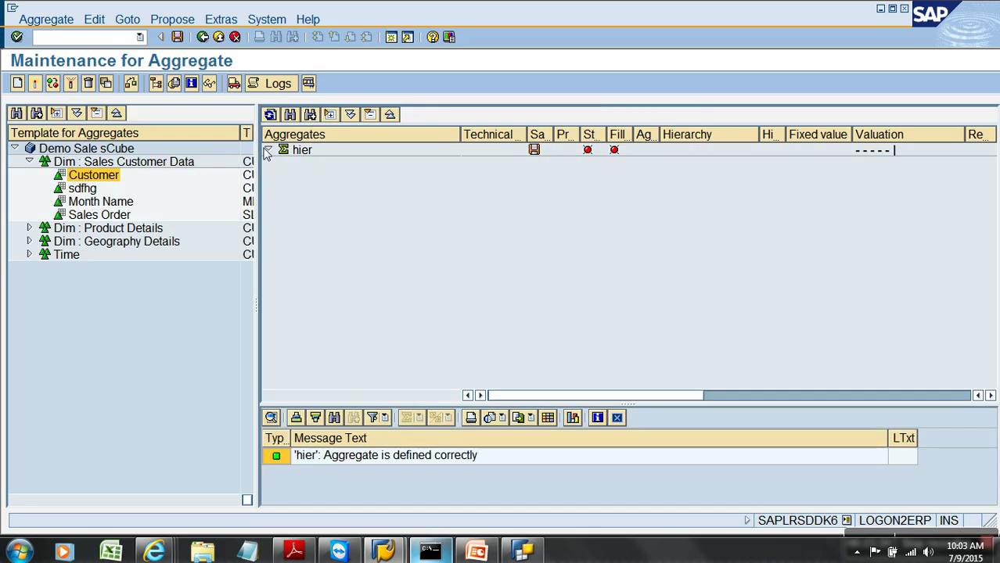
# Step: Set Customer in the hier aggregate to aggregate by hierarchy level, using ZTEST_HIER_CUSTOMERTYPE at level 02
pyautogui.click(268, 150)
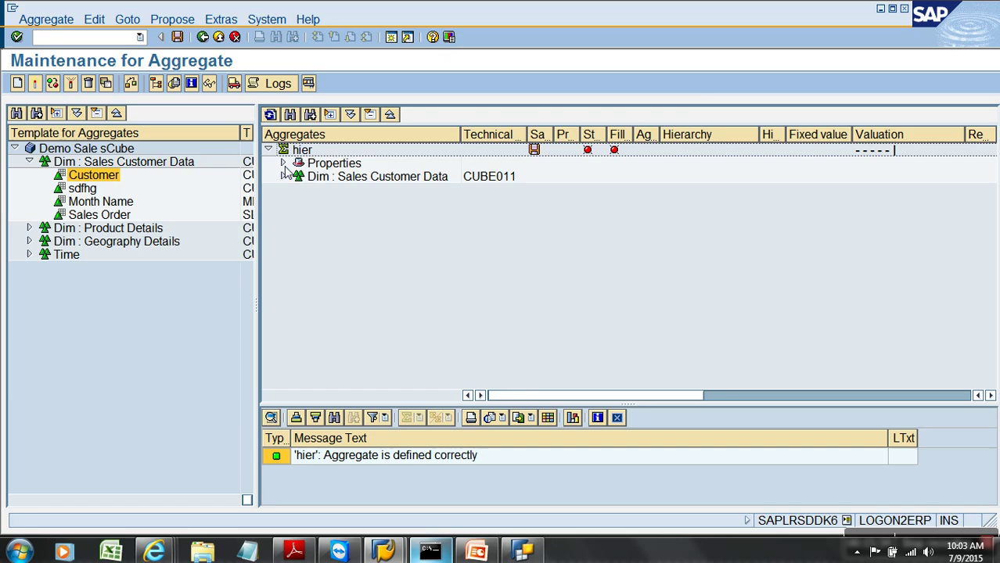
pyautogui.click(282, 176)
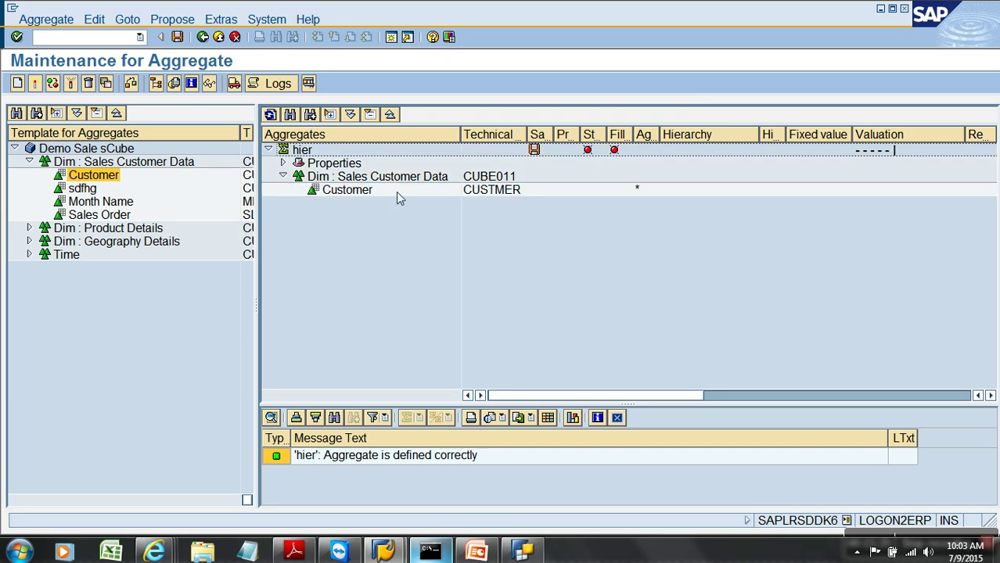
pyautogui.rightClick(352, 196)
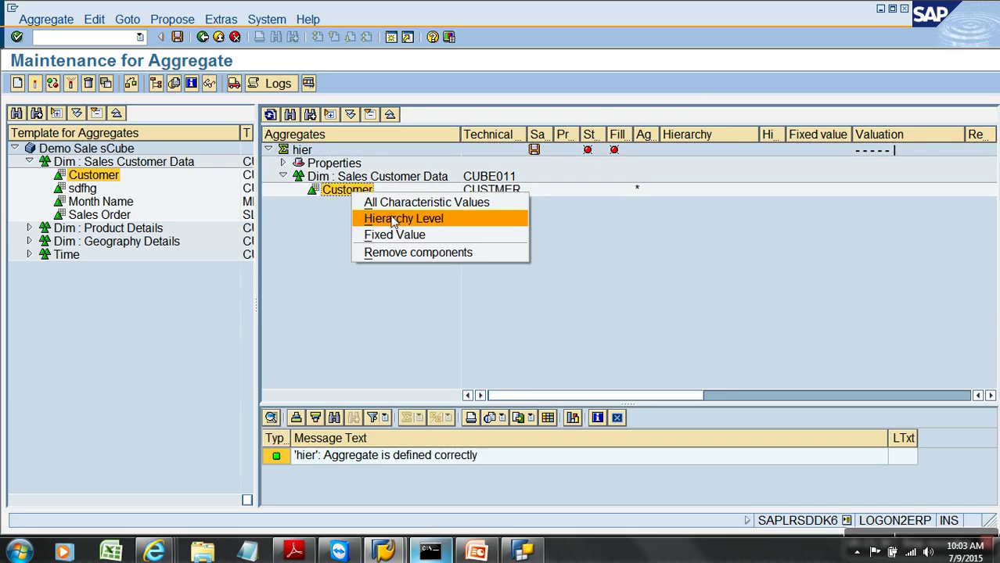
pyautogui.click(394, 221)
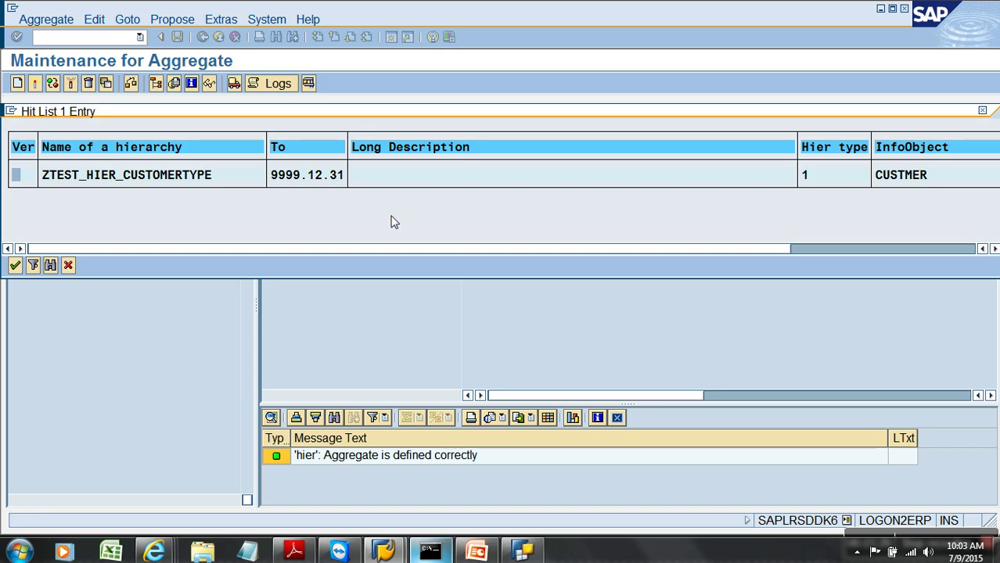
pyautogui.doubleClick(195, 175)
pyautogui.write('02')
pyautogui.press('Return')
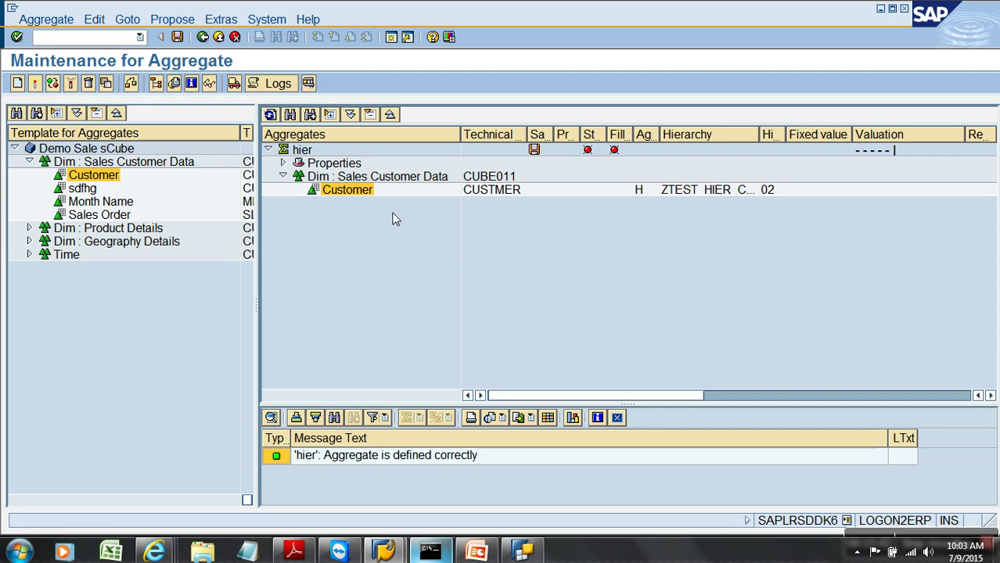
# Step: Activate the hier aggregate and fill it with an immediate aggregation job, refreshing the job status before closing its dialog
pyautogui.click(302, 150)
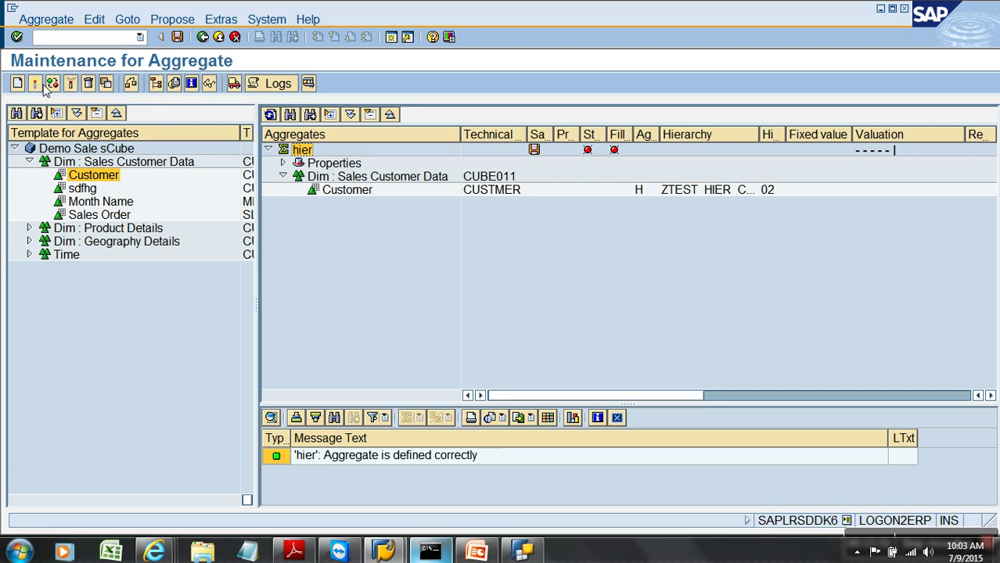
pyautogui.click(34, 83)
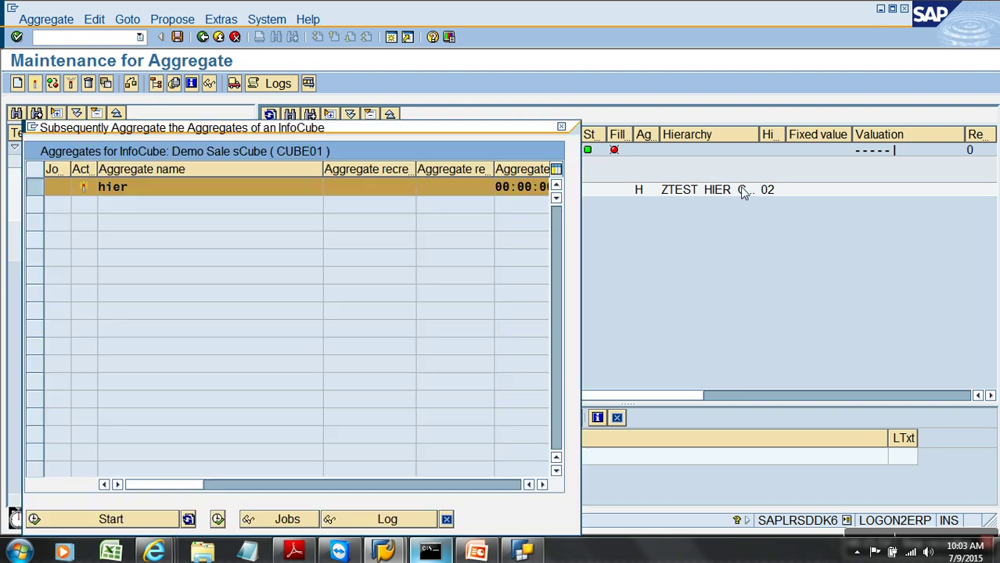
pyautogui.click(126, 521)
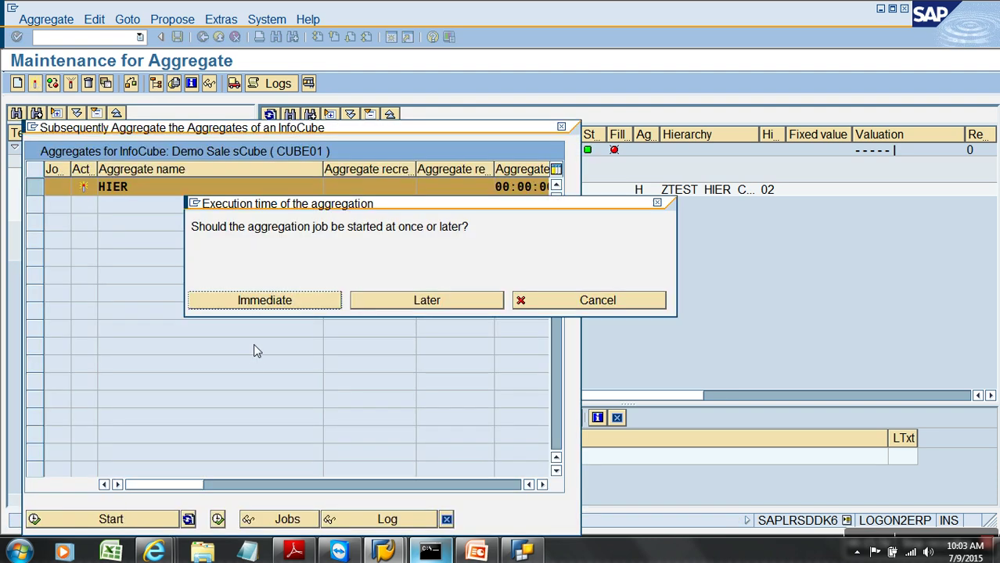
pyautogui.press('Return')
pyautogui.click(188, 519)
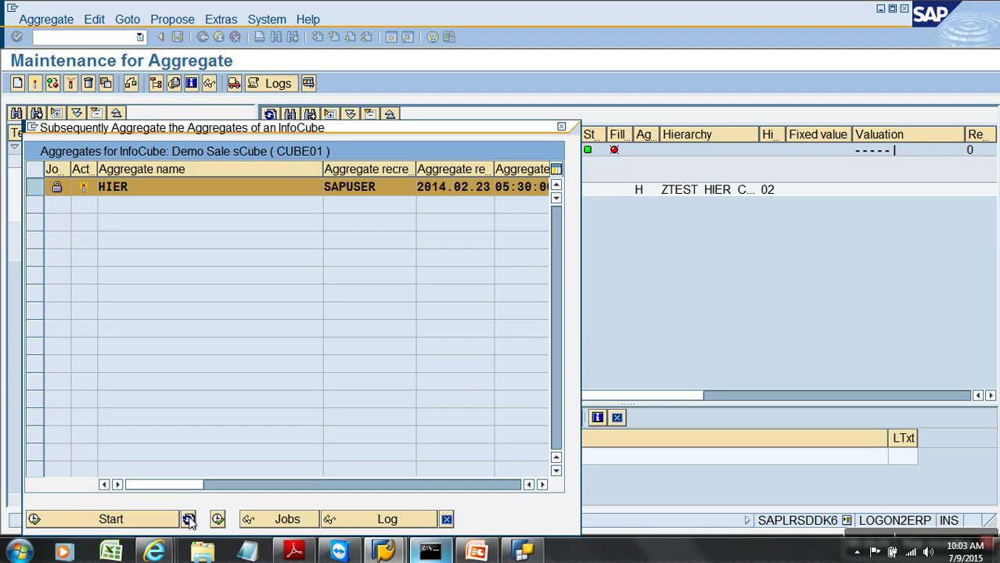
pyautogui.click(446, 521)
# Step: Display the hier aggregate's data with all characteristics and CUSTMER(SID), examine the rows per customer node, and return to the modeling overview
pyautogui.click(215, 86)
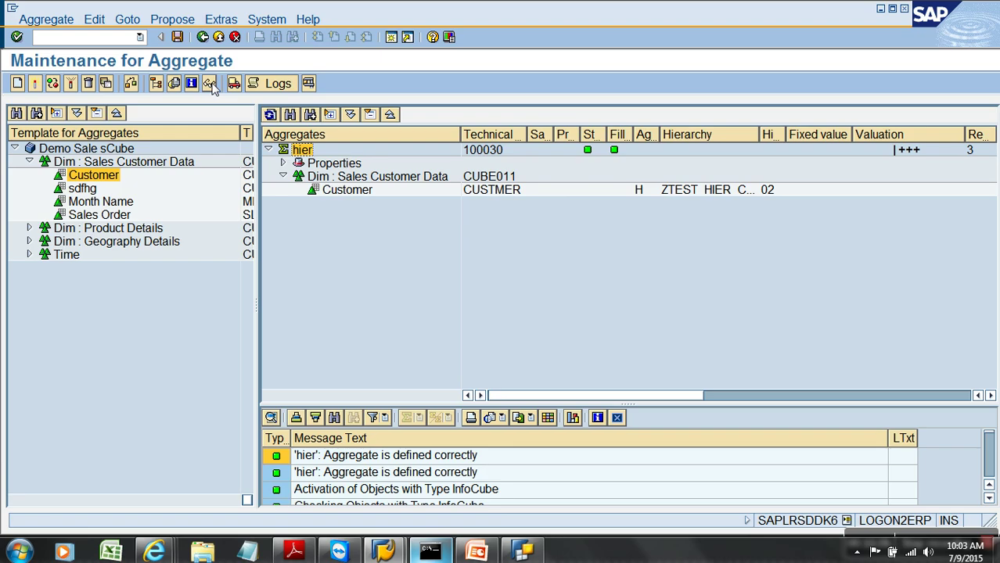
pyautogui.click(78, 86)
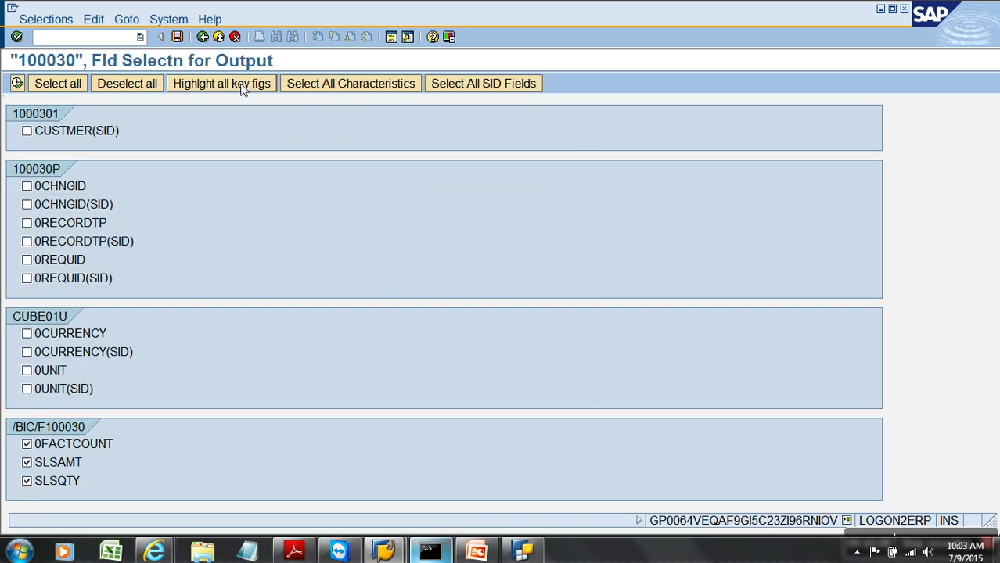
pyautogui.click(321, 82)
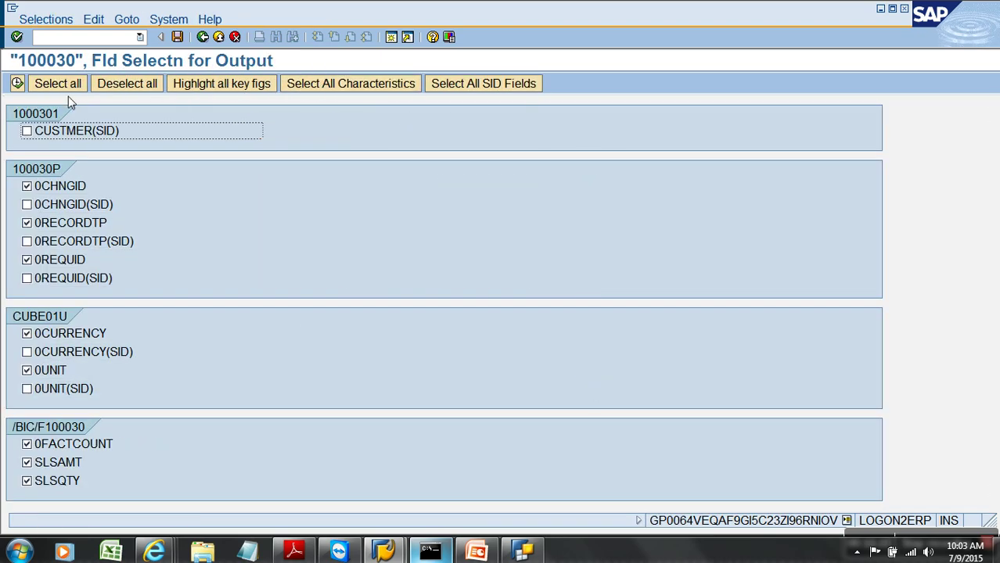
pyautogui.click(27, 131)
pyautogui.click(17, 83)
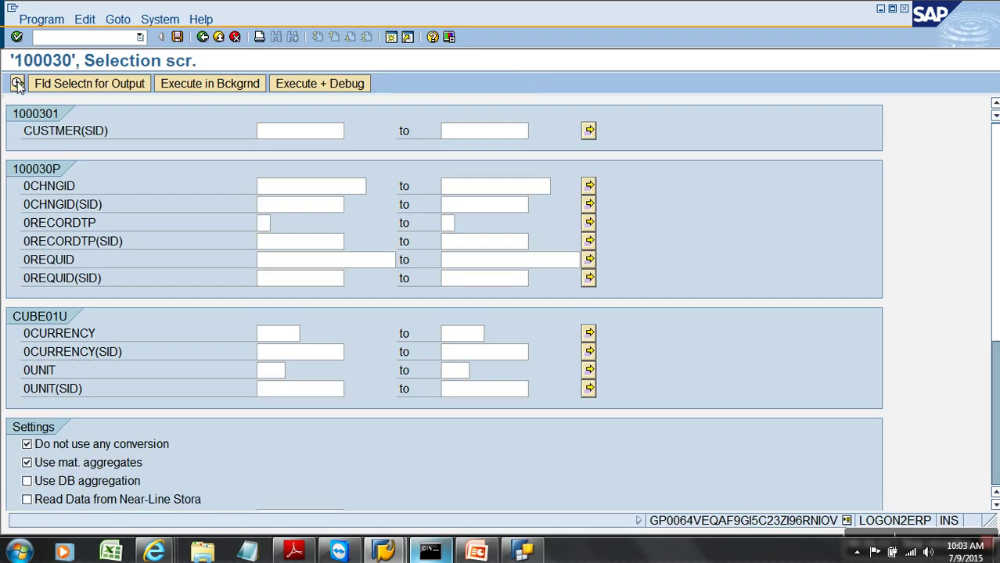
pyautogui.press('F8')
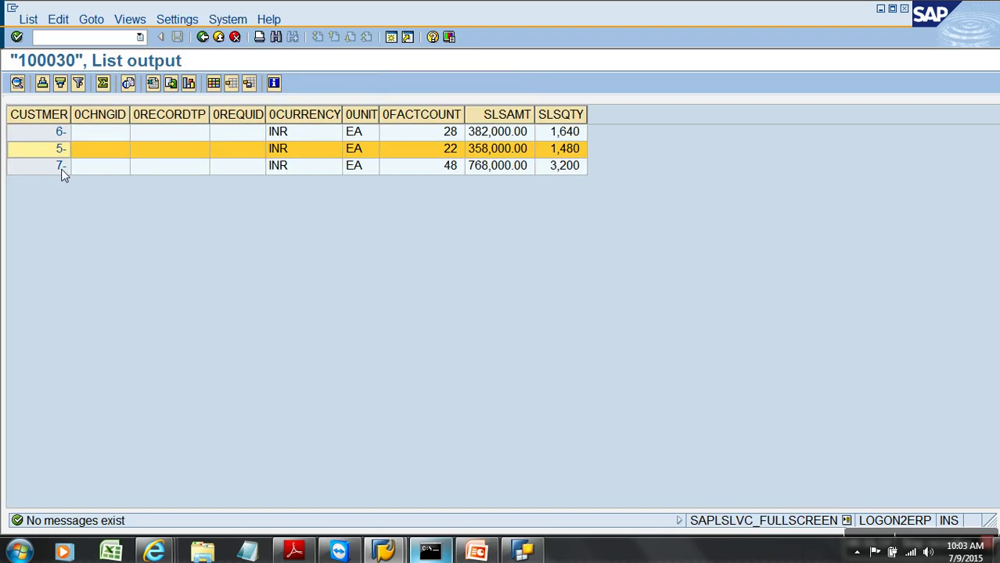
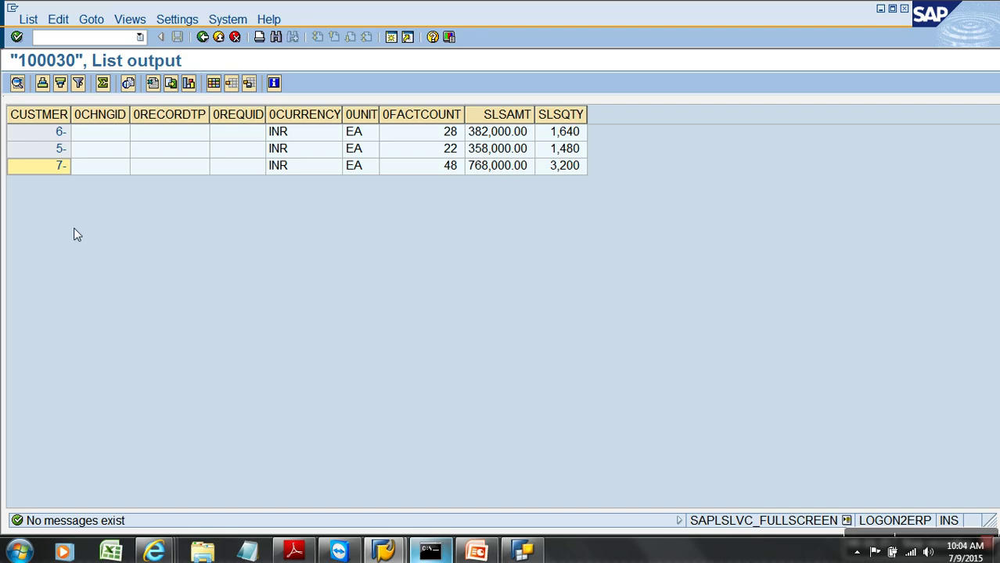
pyautogui.click(220, 40)
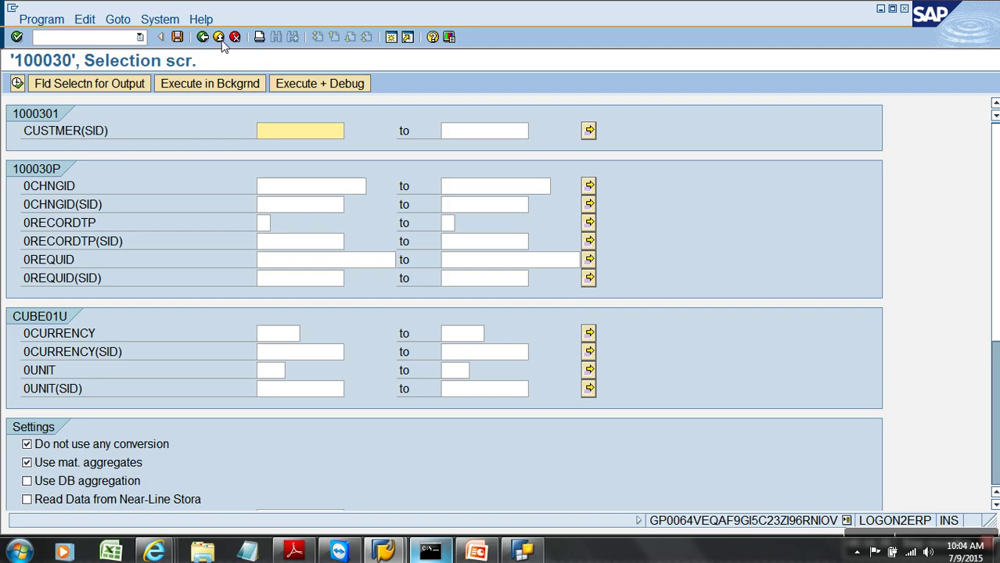
pyautogui.click(220, 39)
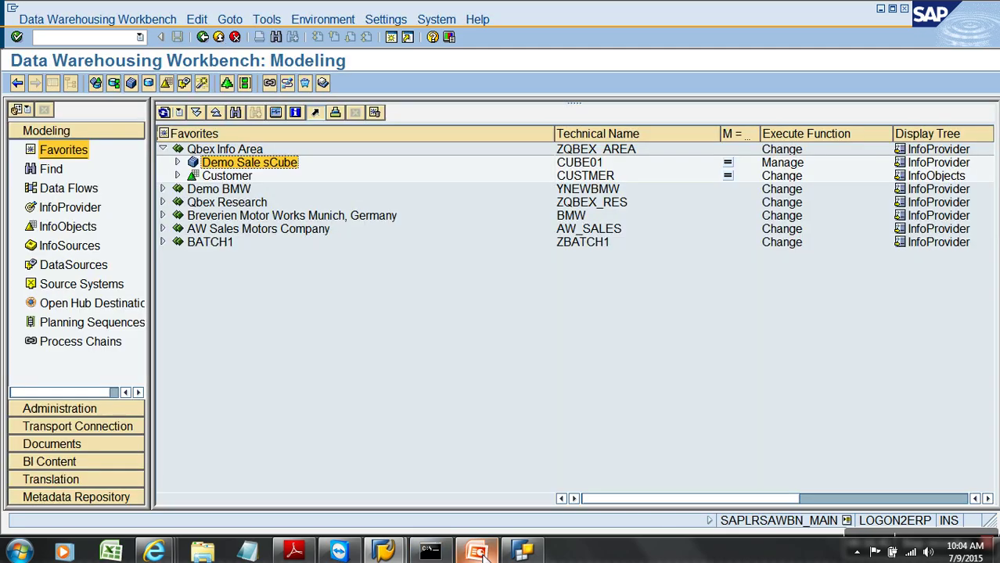
# Step: Switch to the Performance Tunning presentation in PowerPoint and show slide 17 on Aggregates as a slide show
pyautogui.click(477, 552)
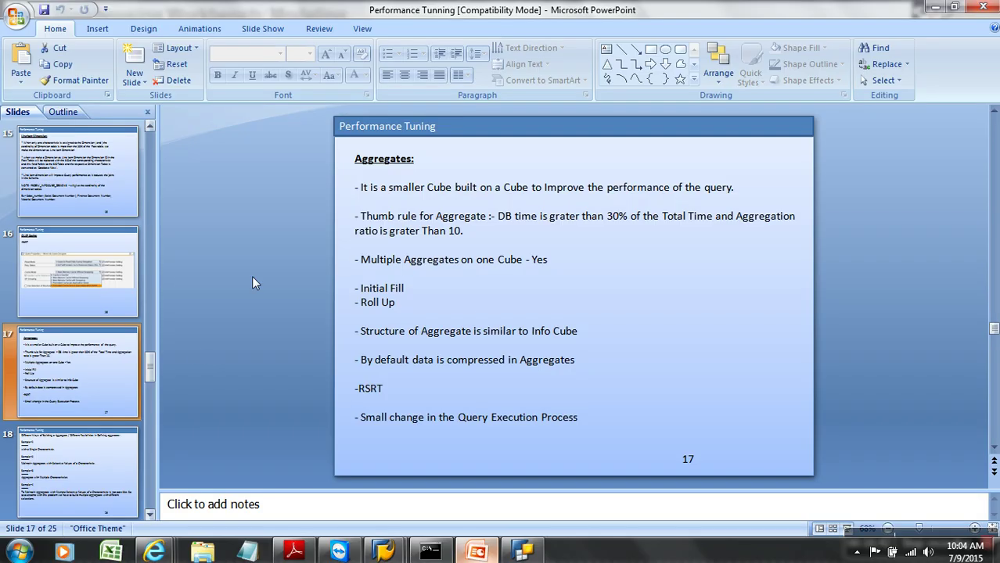
pyautogui.click(850, 530)
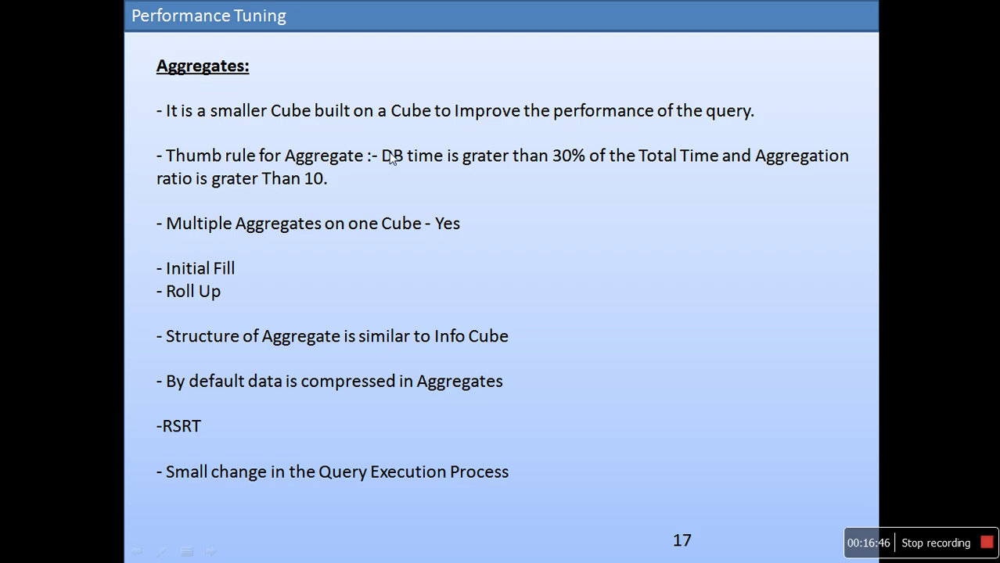